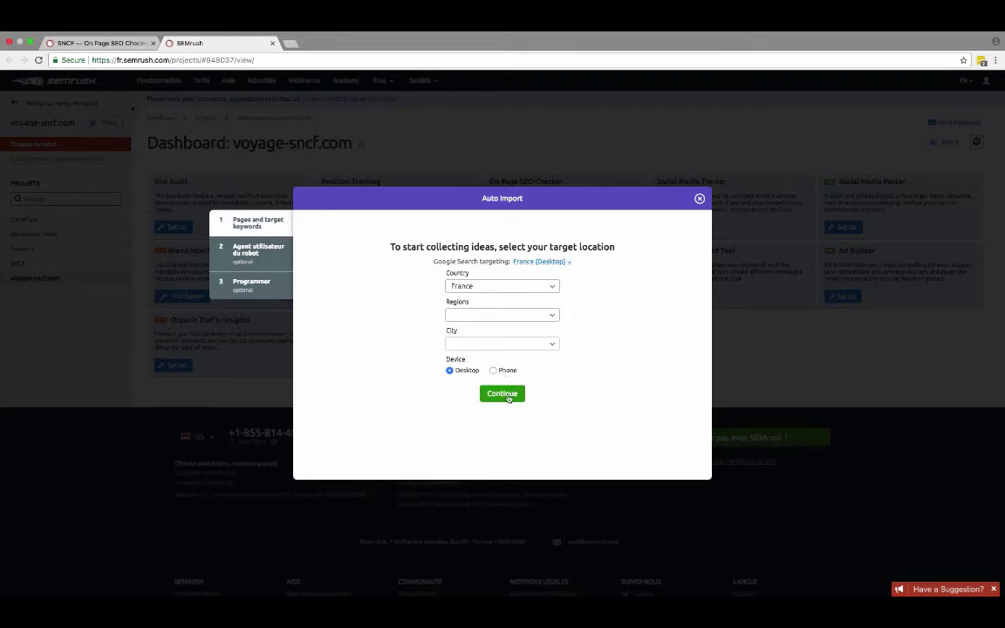
click(503, 394)
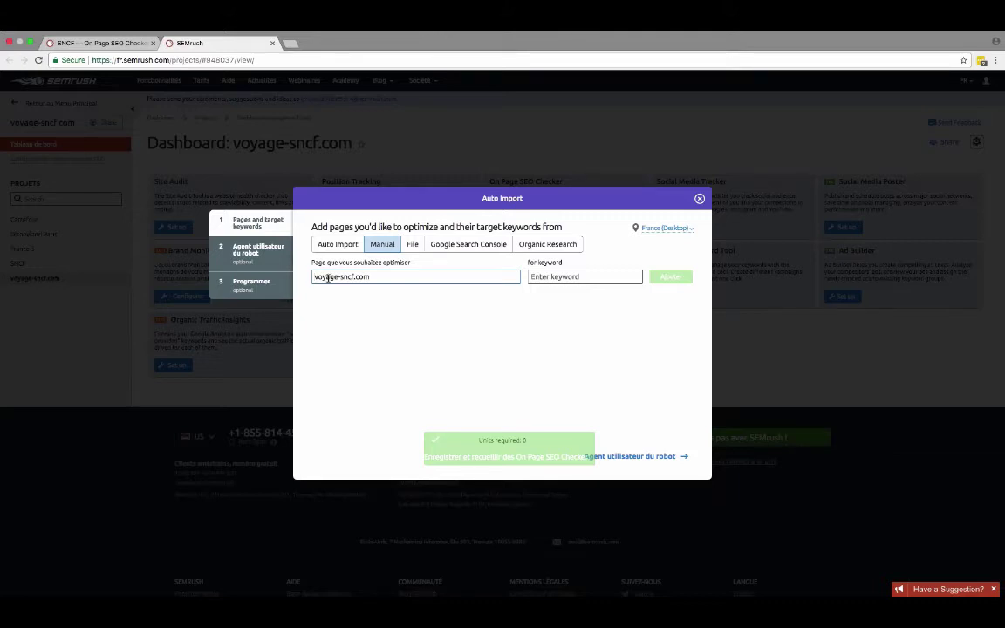
text(http)
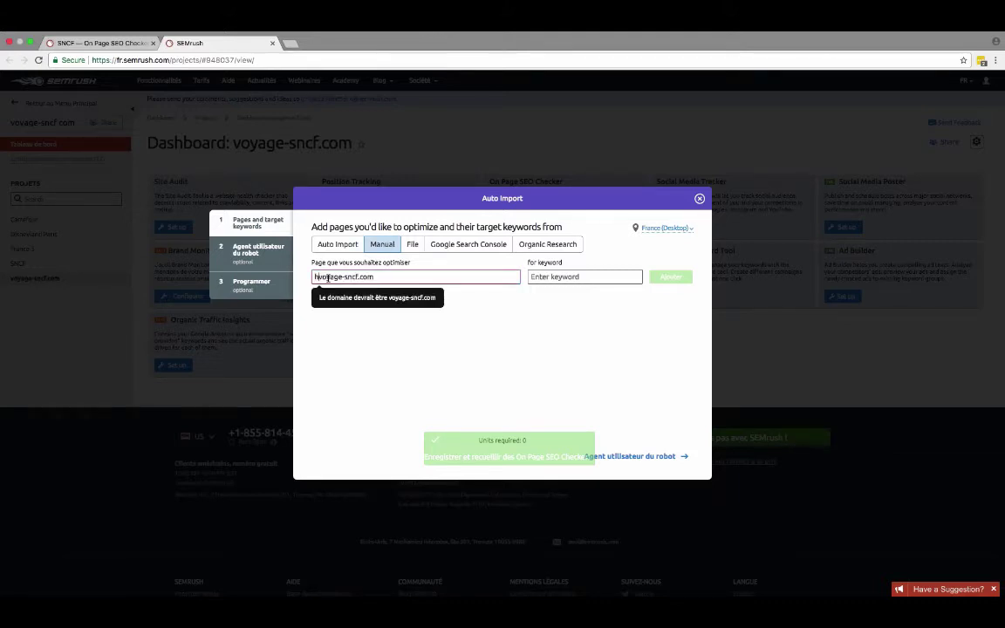
text(://)
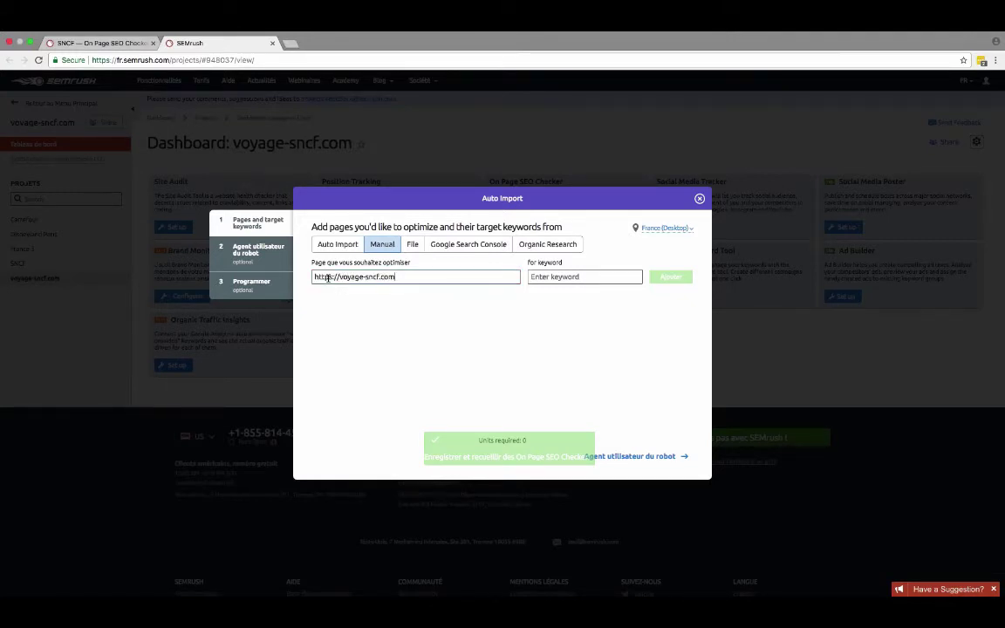
text(/)
click(330, 277)
text(sbi)
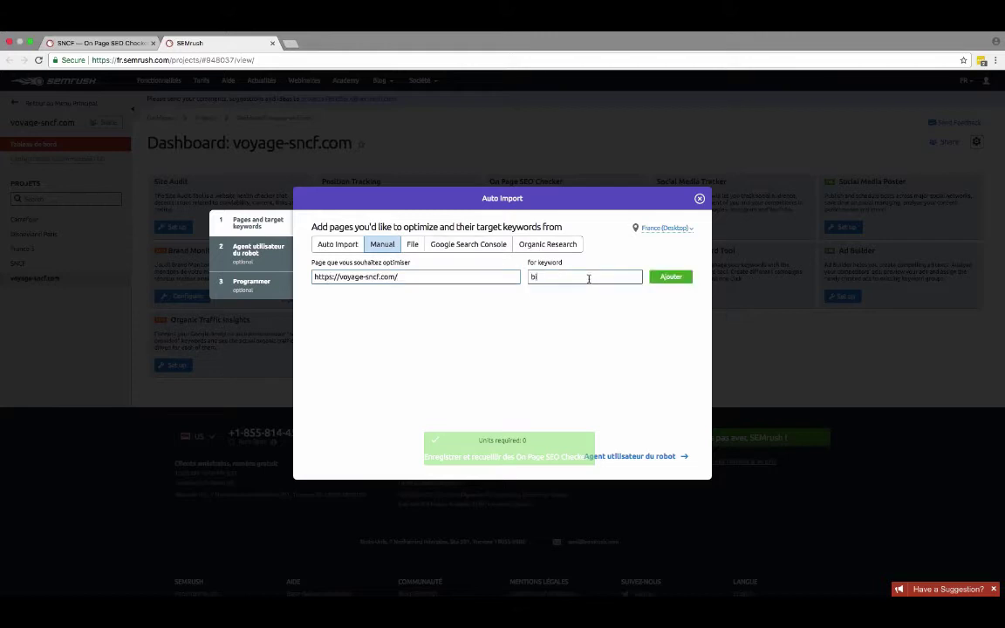
text(let de train)
key(Return)
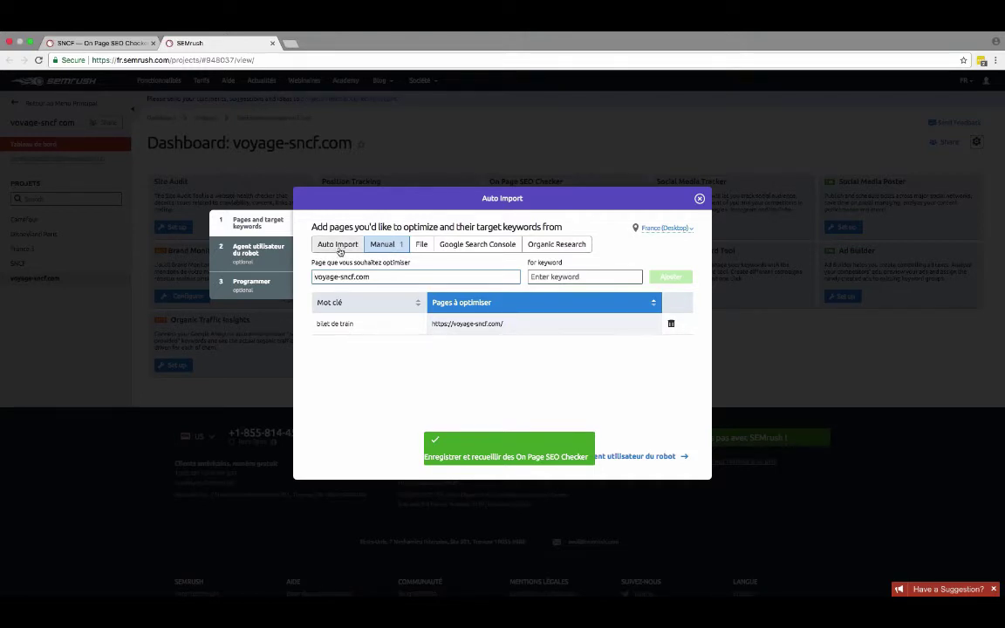
Step: Review the automatic import and CSV file options for adding target keywords
click(341, 252)
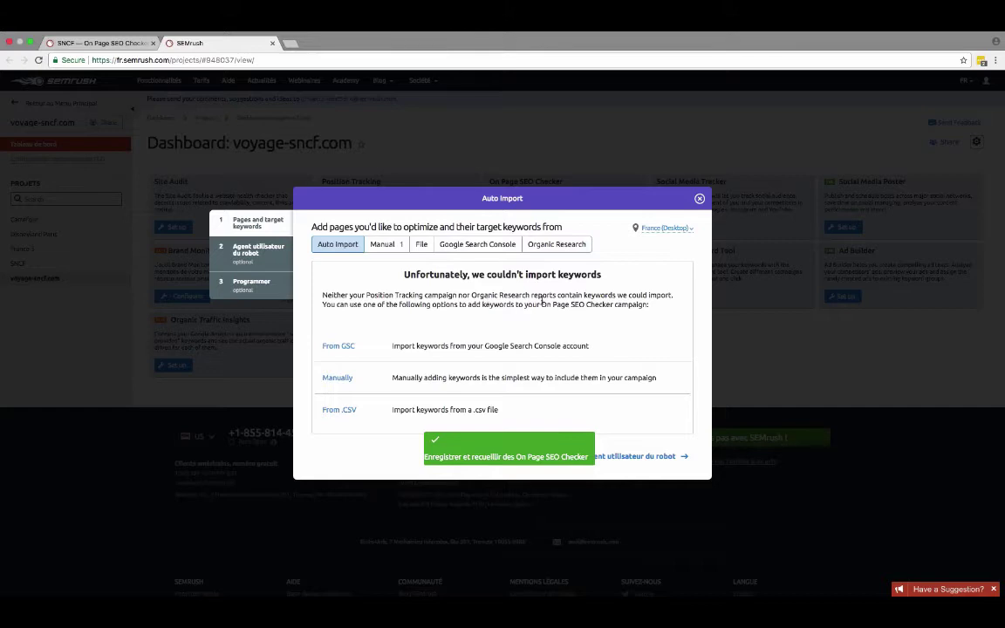
click(422, 247)
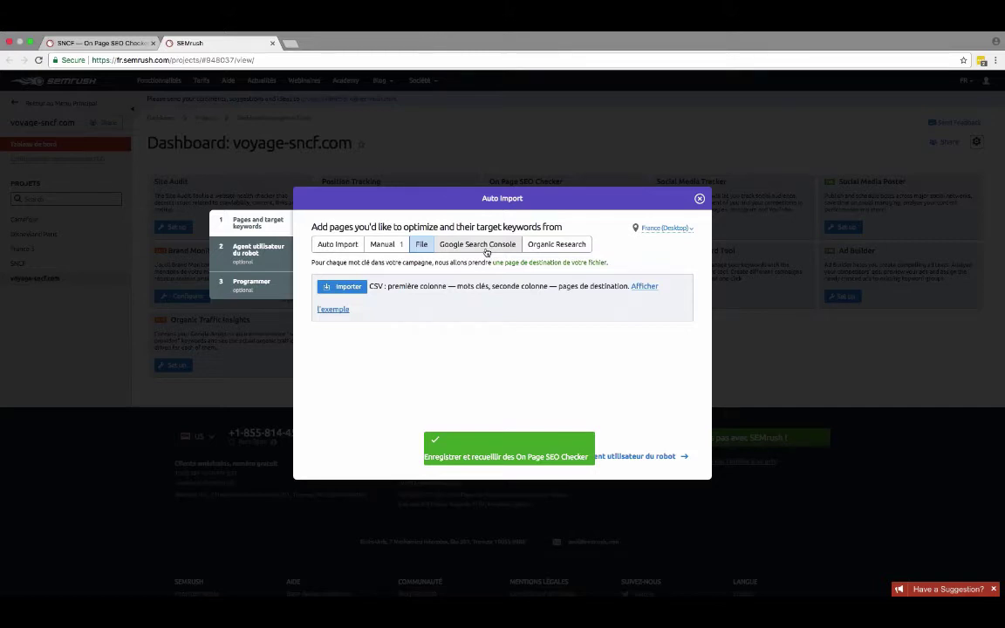
Step: Import keywords from Organic Research using the Google France database with the minimum position filter cleared
click(541, 247)
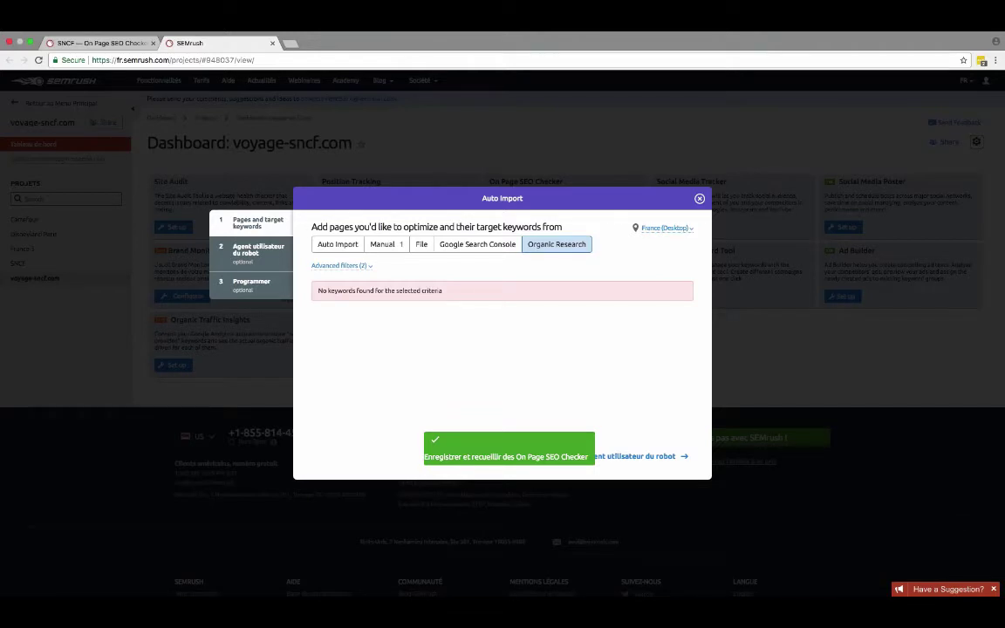
click(367, 266)
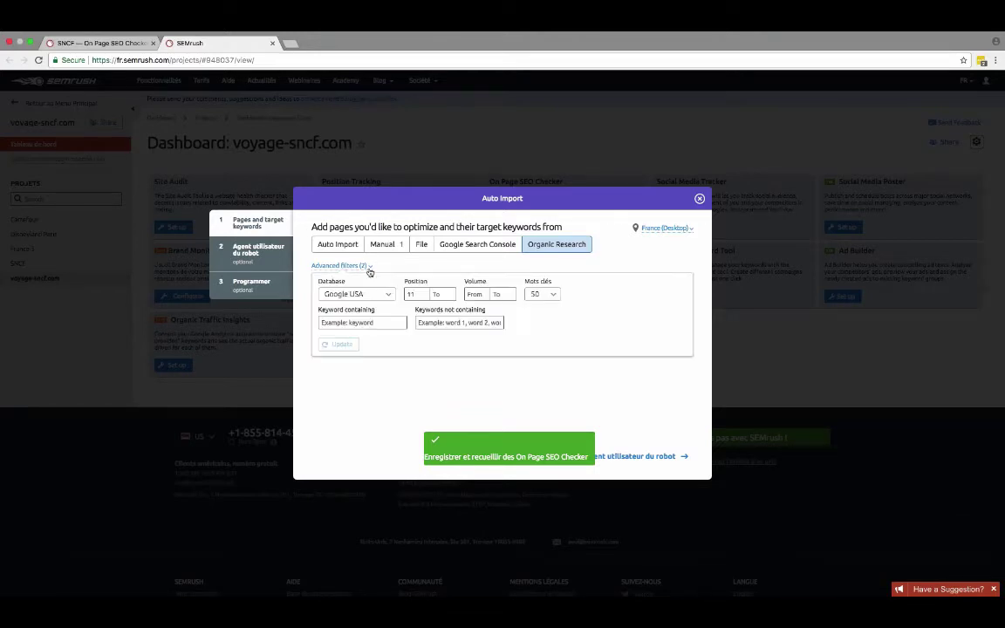
click(384, 294)
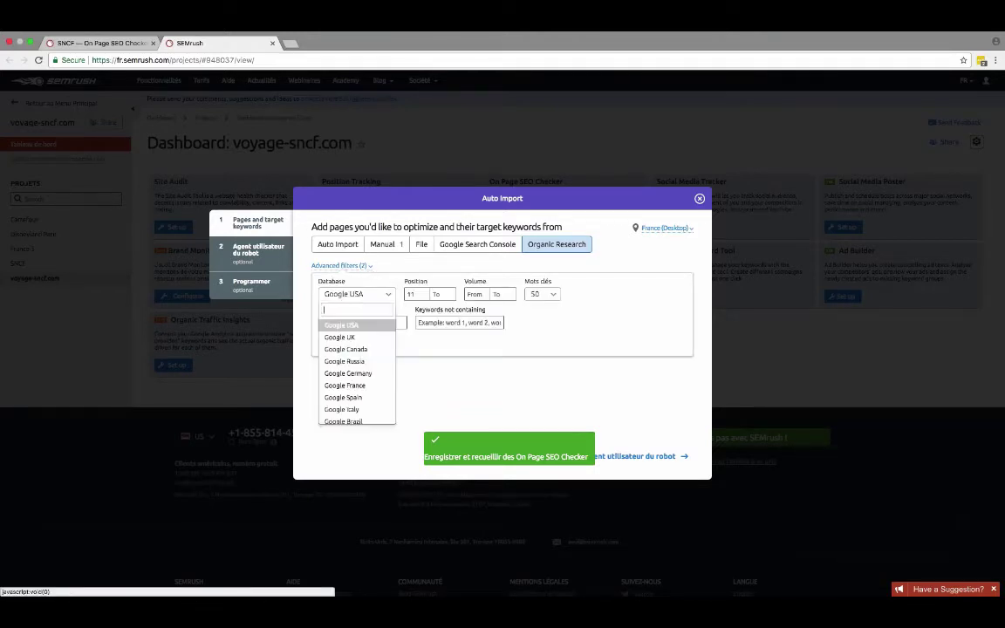
click(358, 385)
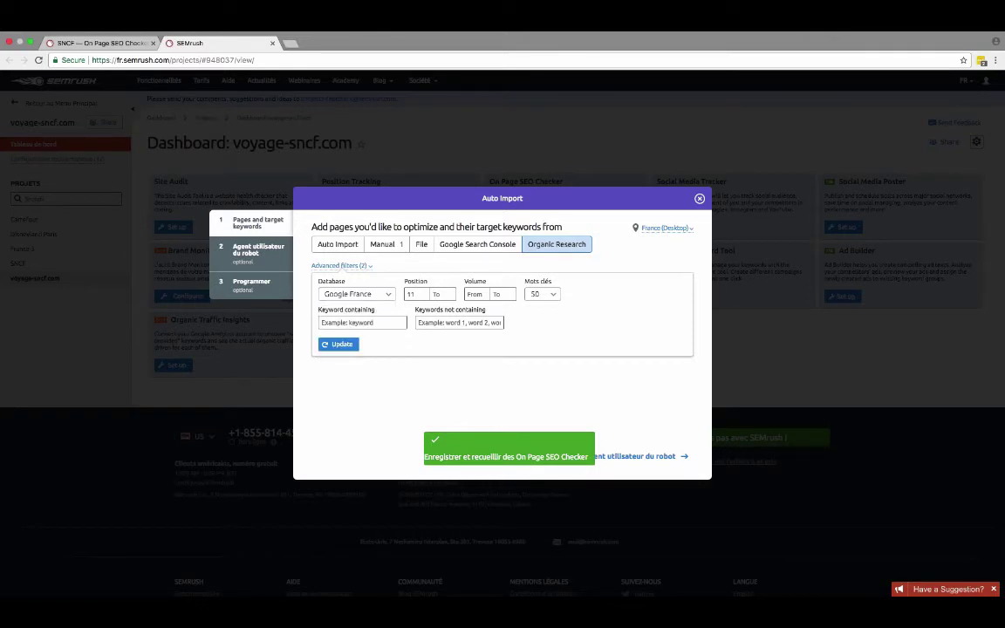
key(BackSpace)
key(BackSpace)
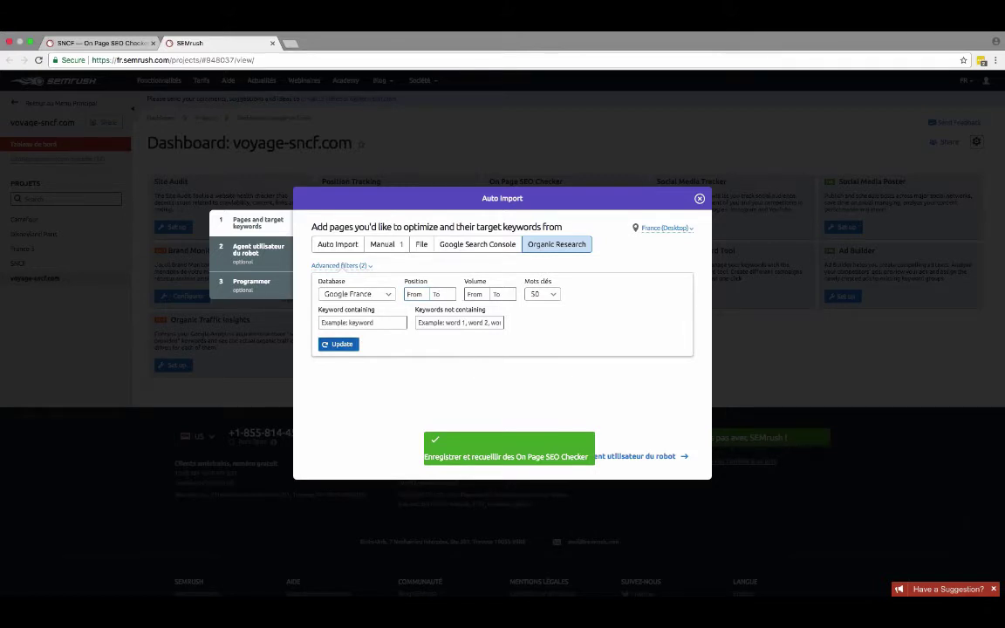
click(339, 343)
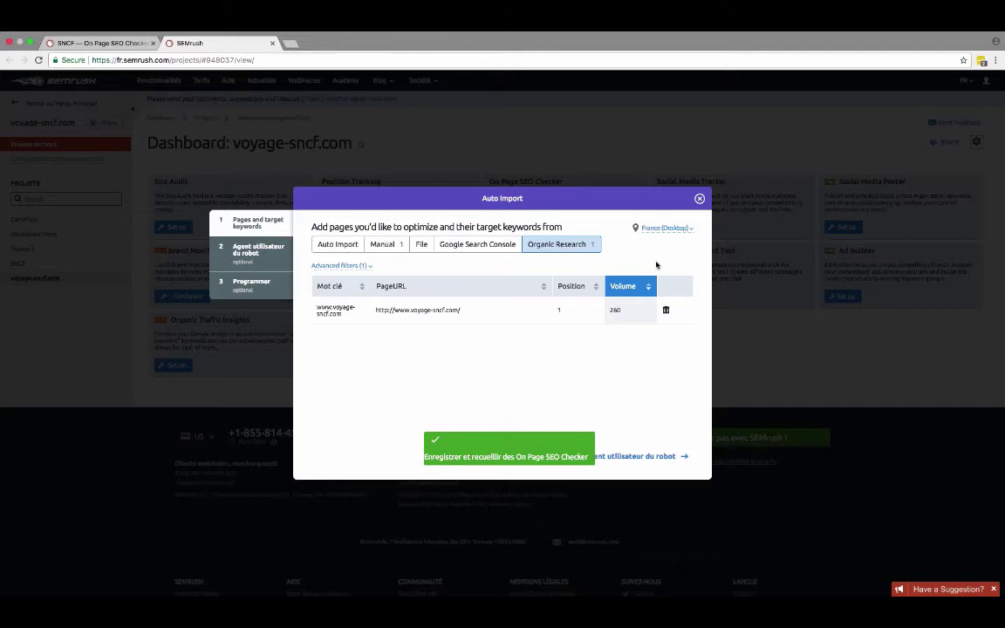
Step: Review the crawler user agent choices and the schedule options for collecting ideas again
click(258, 262)
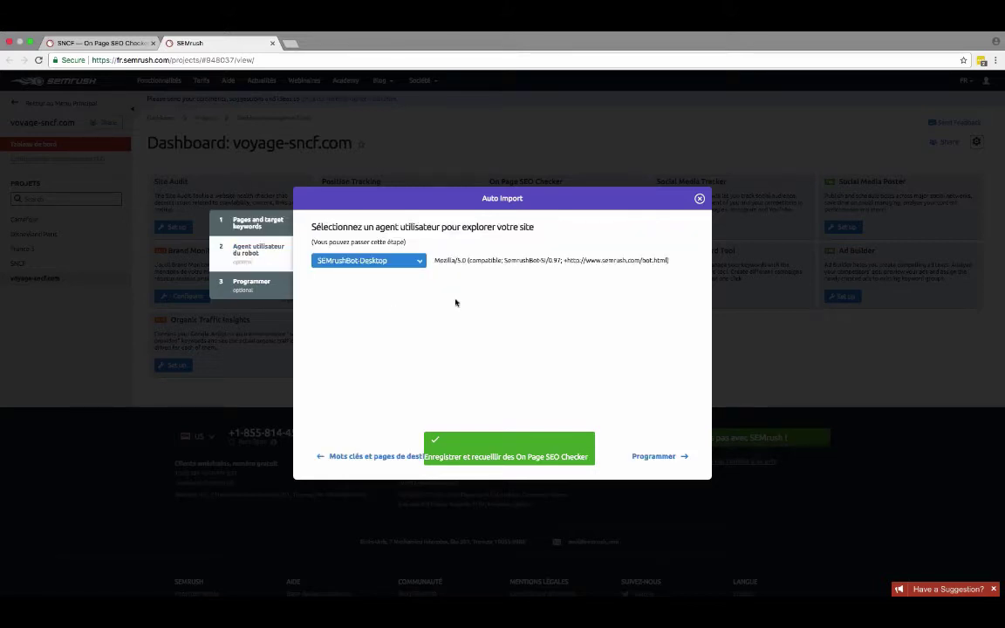
click(422, 265)
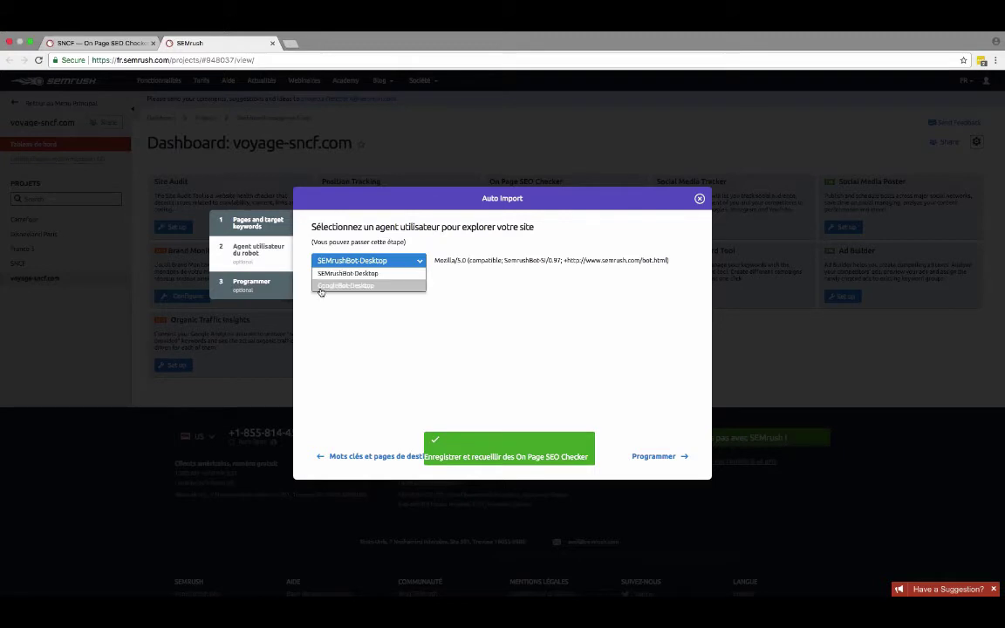
click(276, 293)
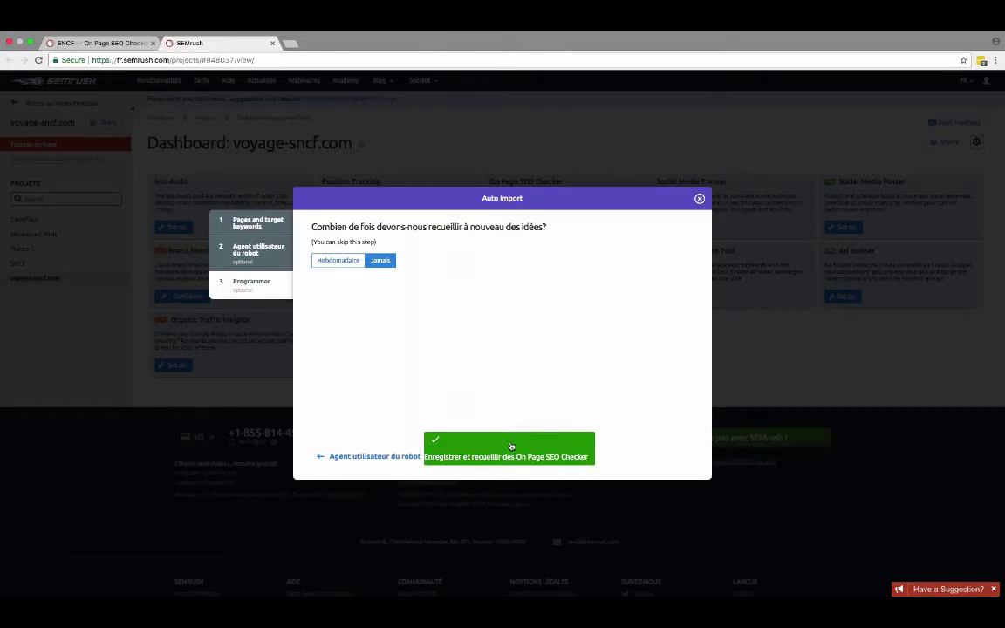
Step: Switch to the SNCF project's On Page SEO Checker and examine its overview of ideas by category, traffic potential and top pages to optimize
click(126, 43)
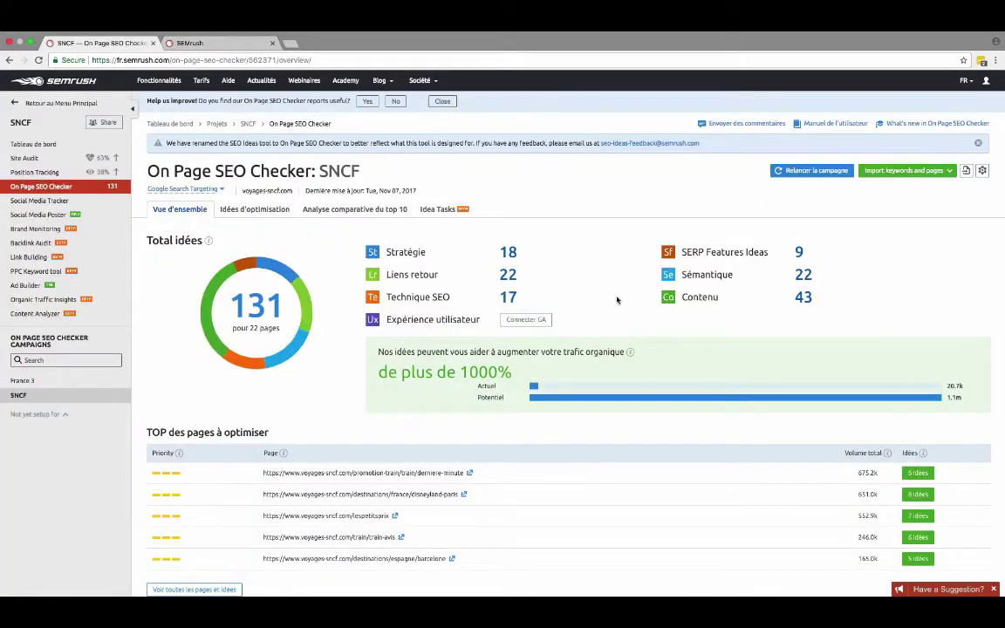
scroll(617, 299, down, 1)
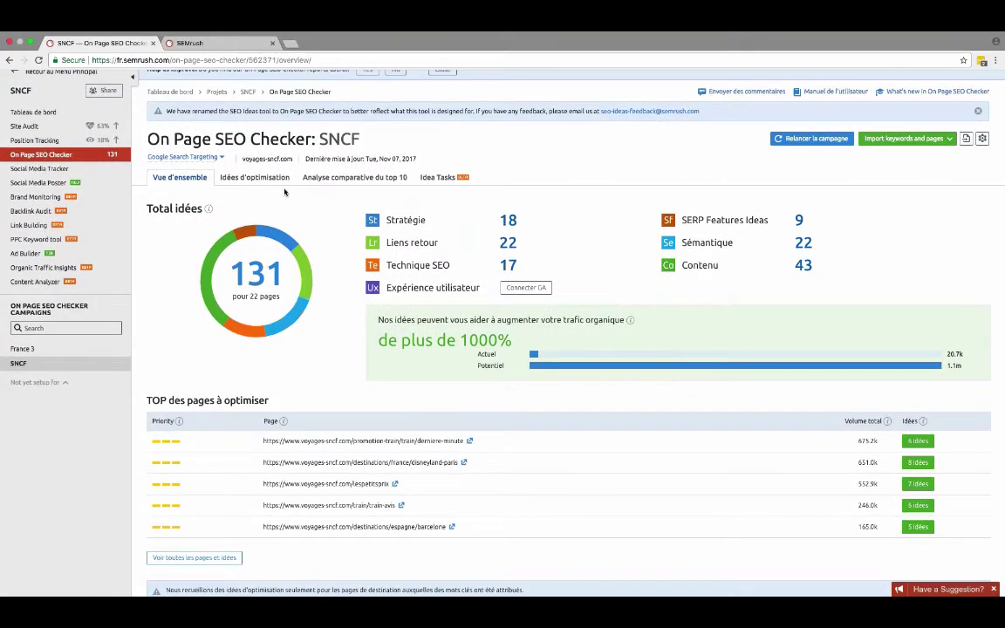
scroll(323, 240, down, 1)
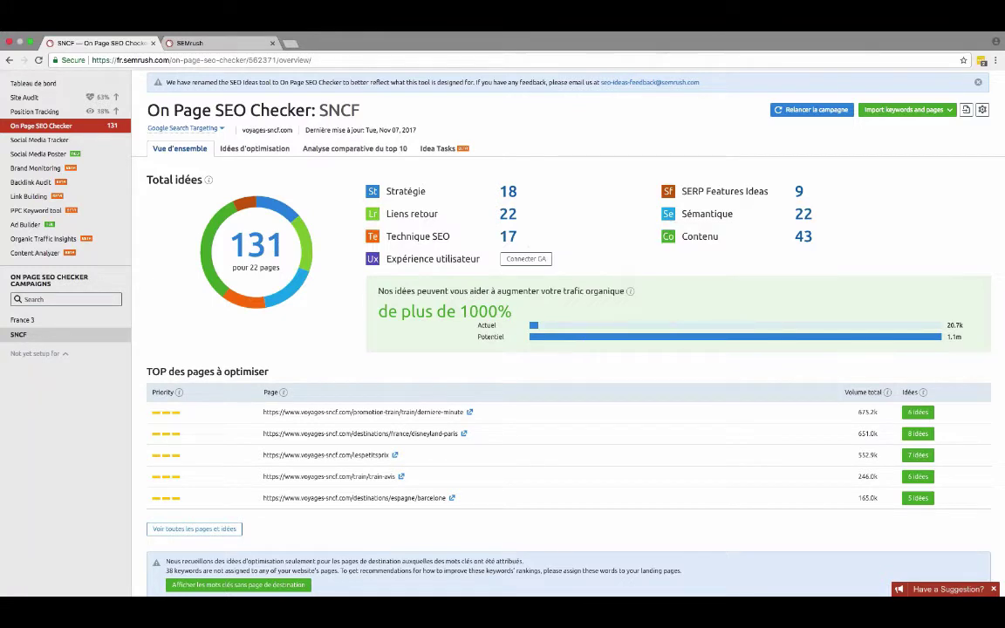
mouse_move(737, 216)
mouse_move(441, 260)
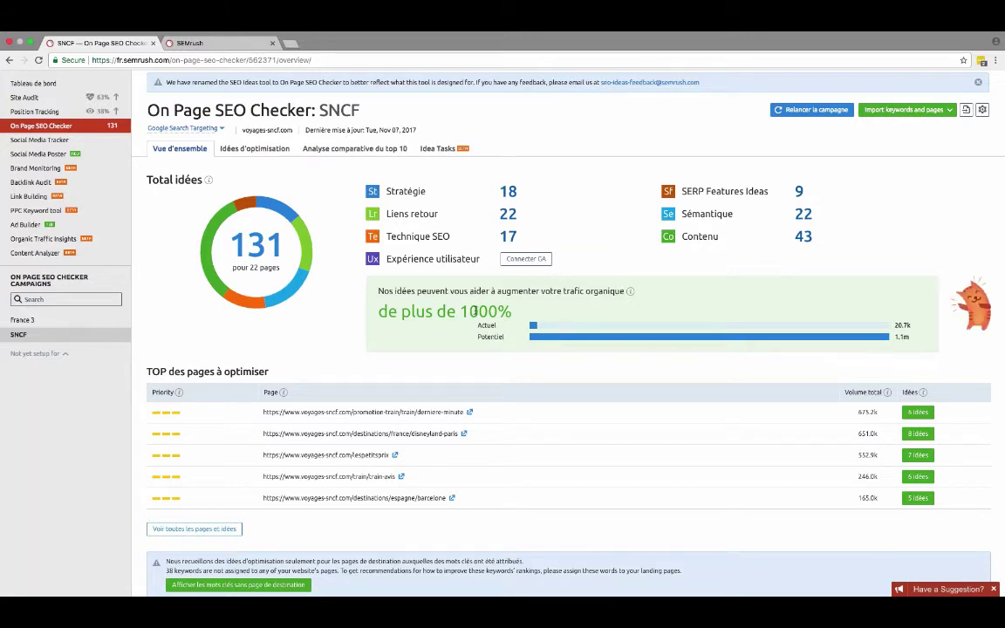
scroll(498, 370, down, 2)
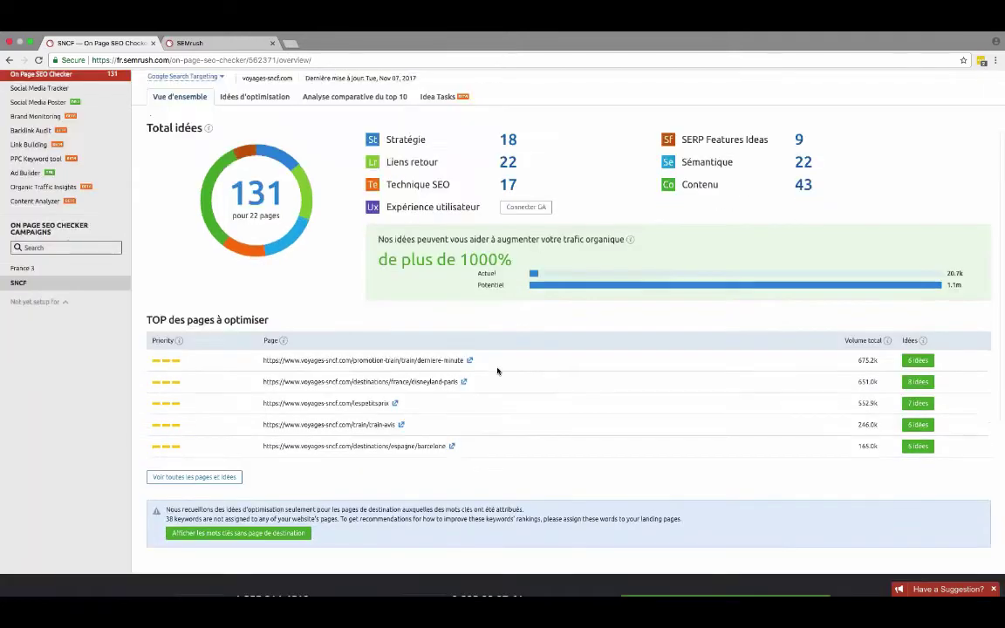
scroll(498, 371, down, 1)
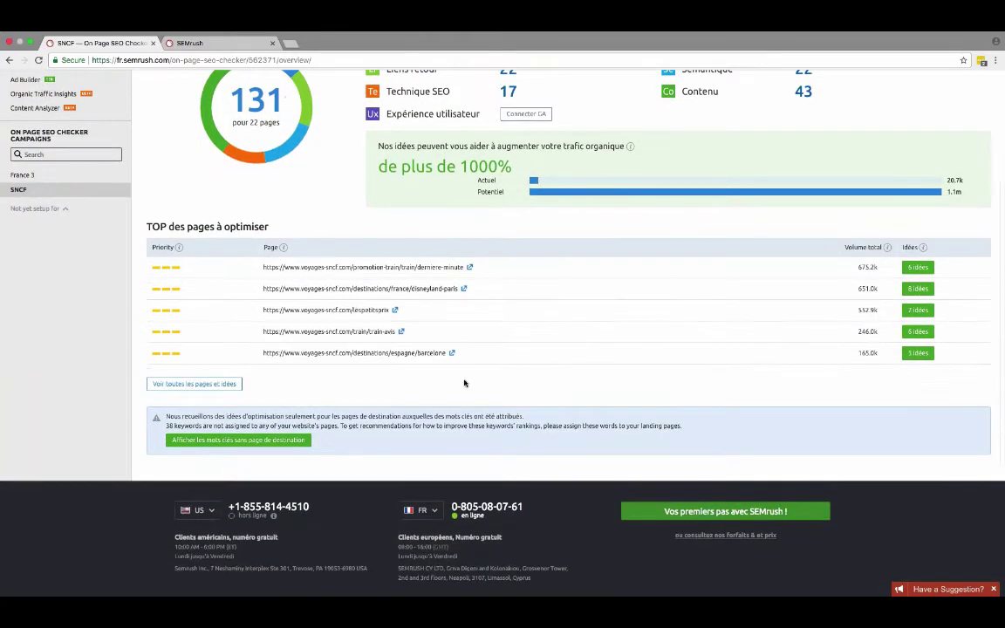
scroll(463, 382, down, 1)
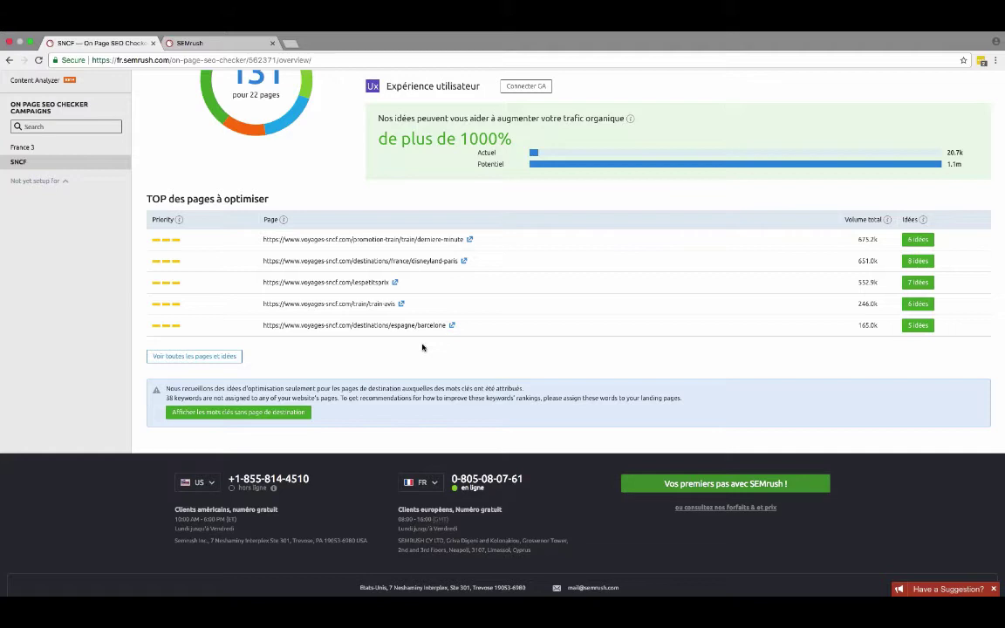
scroll(387, 367, up, 1)
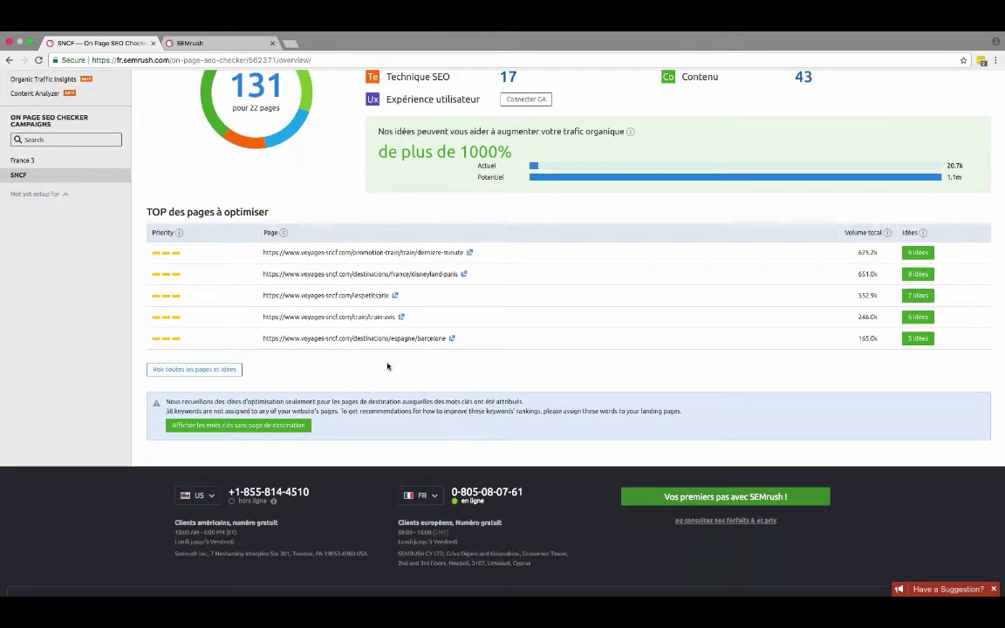
scroll(388, 367, up, 5)
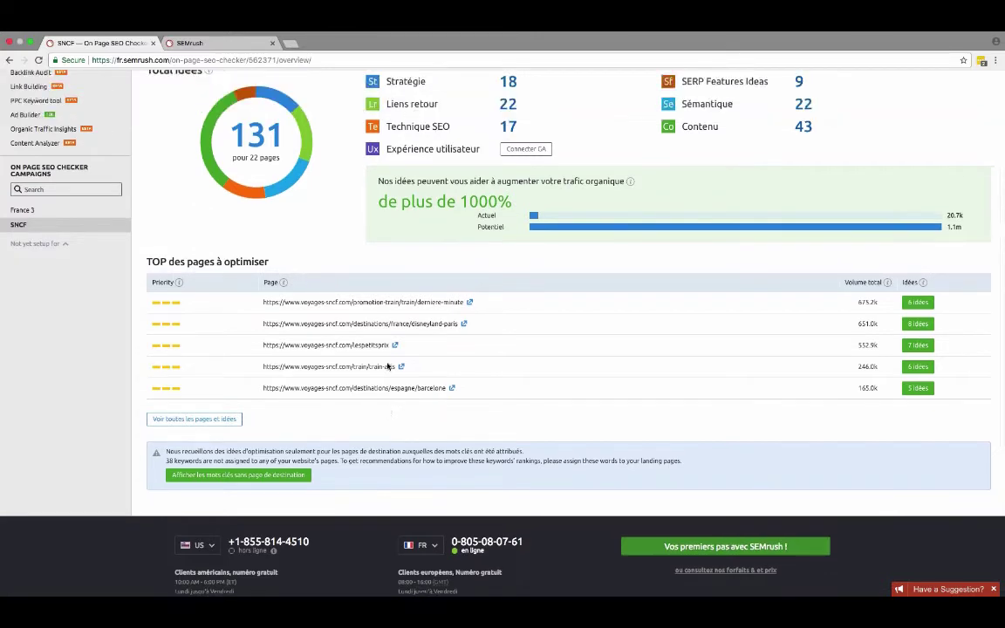
scroll(261, 349, up, 1)
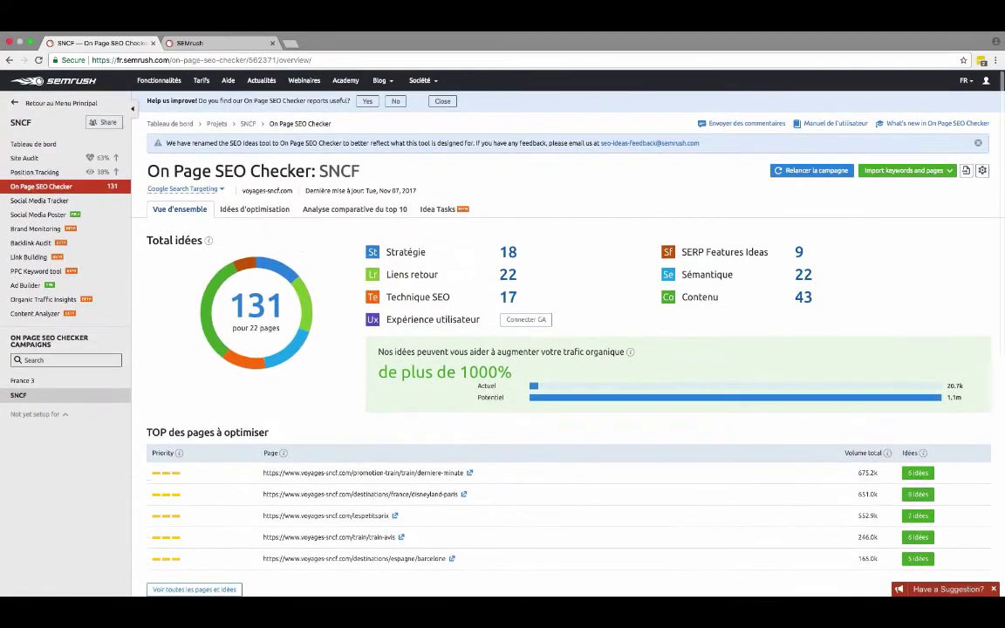
mouse_move(262, 263)
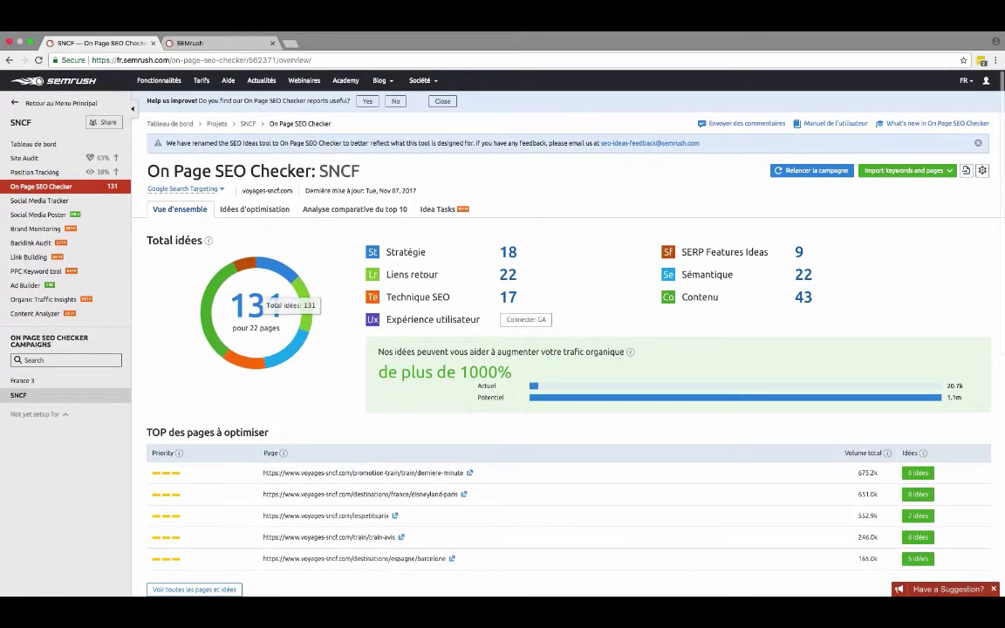
Step: Open the SNCF optimization ideas and examine the prioritized pages with their keywords, search volumes and idea counts
click(271, 211)
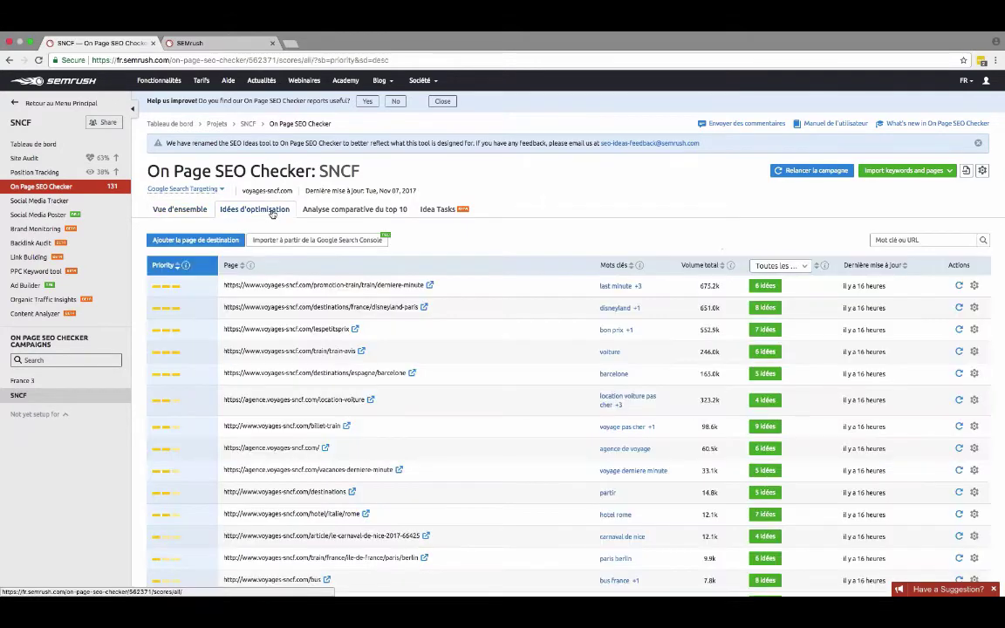
scroll(503, 332, down, 2)
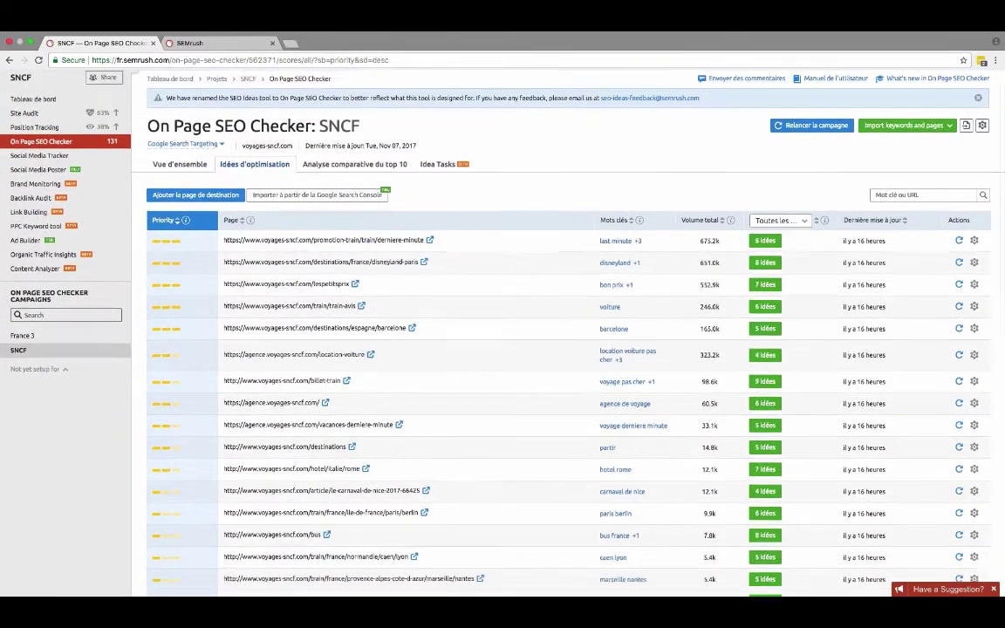
scroll(503, 331, down, 3)
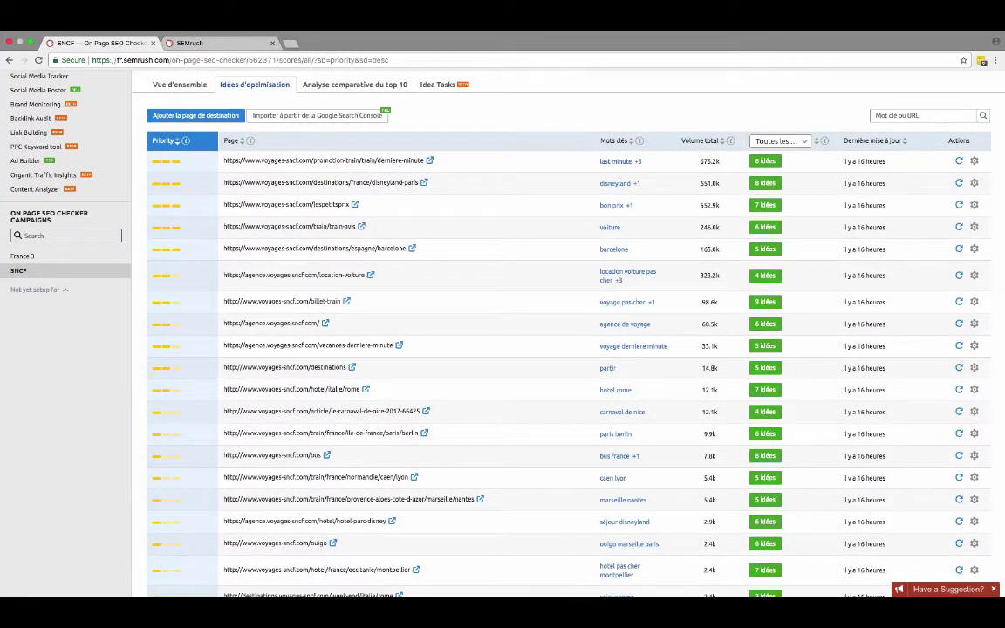
scroll(405, 407, down, 4)
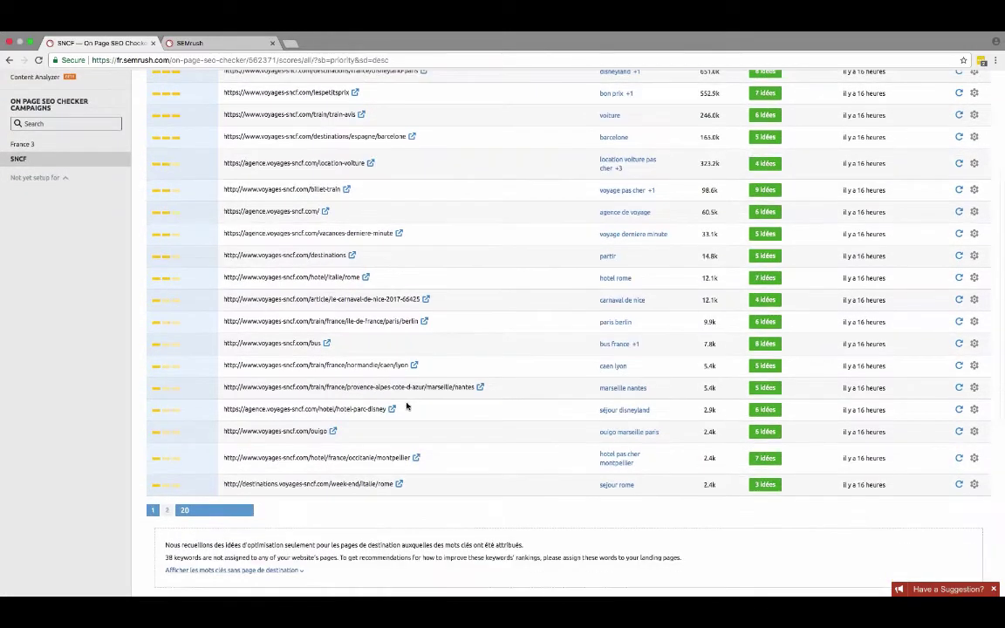
scroll(406, 407, up, 8)
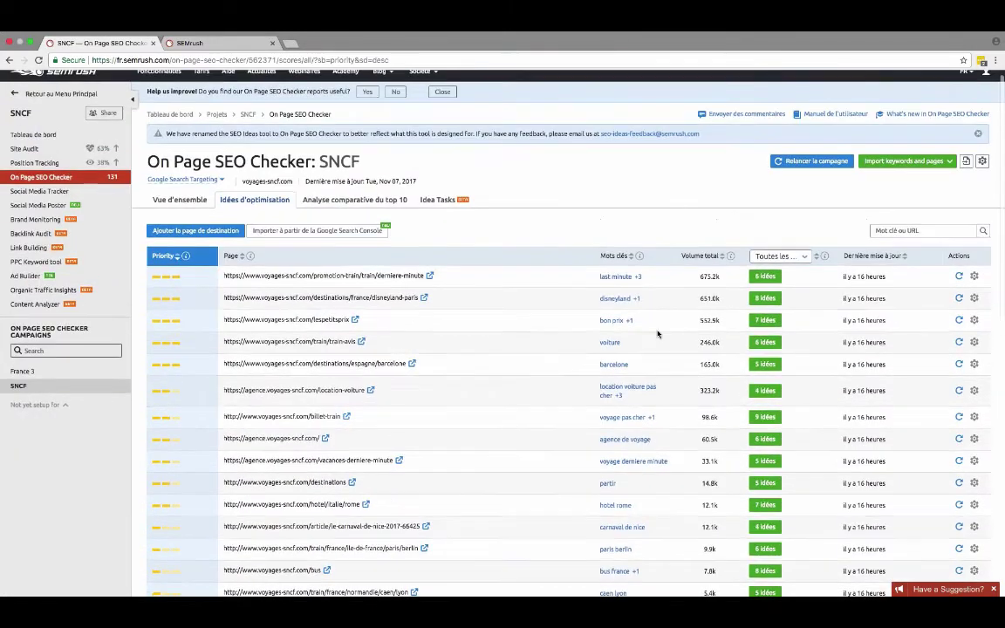
scroll(658, 334, down, 5)
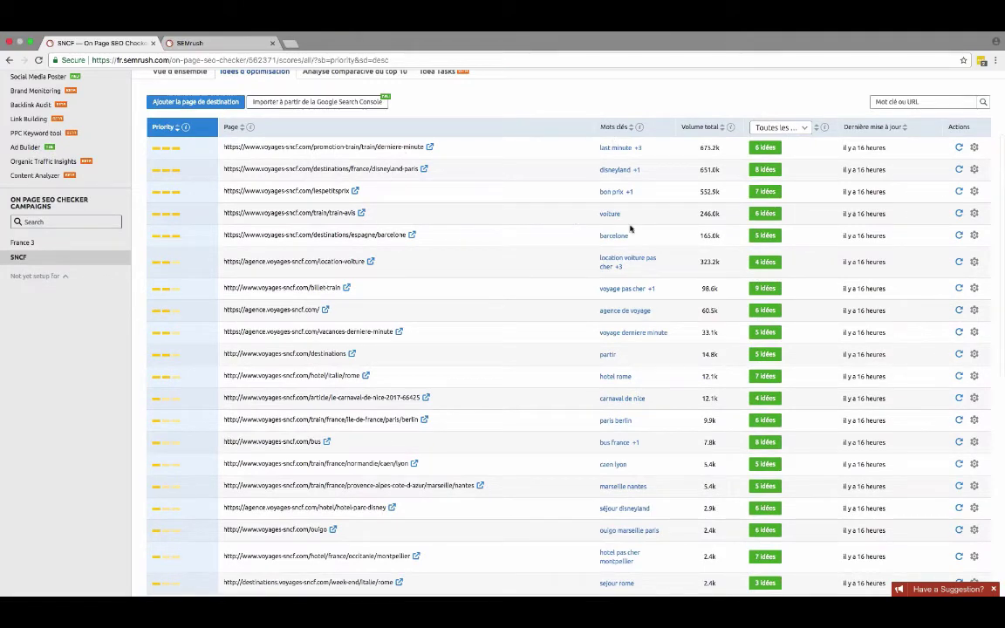
scroll(630, 227, down, 2)
scroll(587, 158, down, 1)
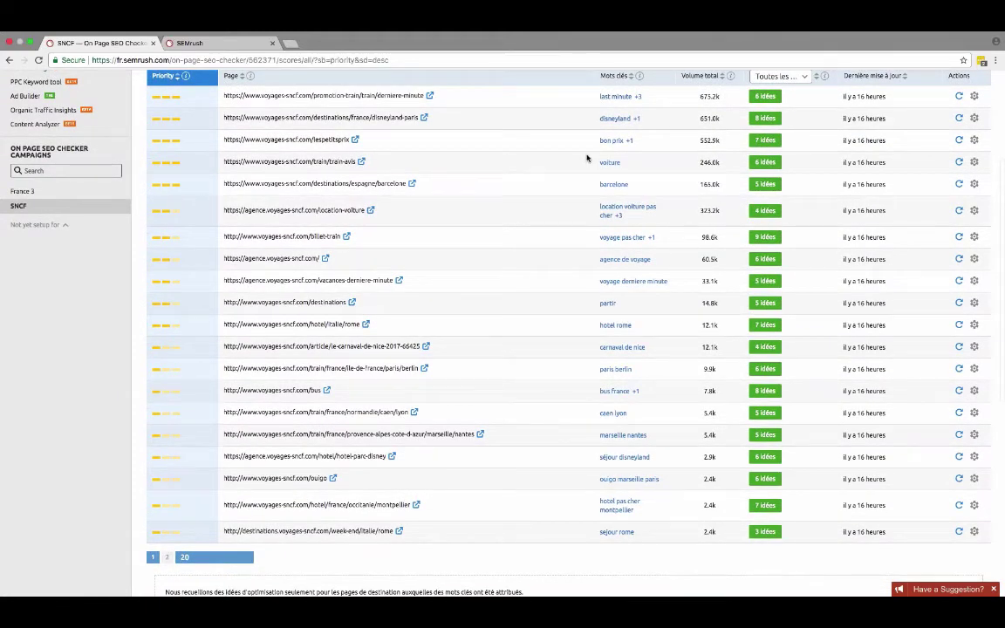
scroll(587, 158, down, 3)
scroll(587, 158, up, 5)
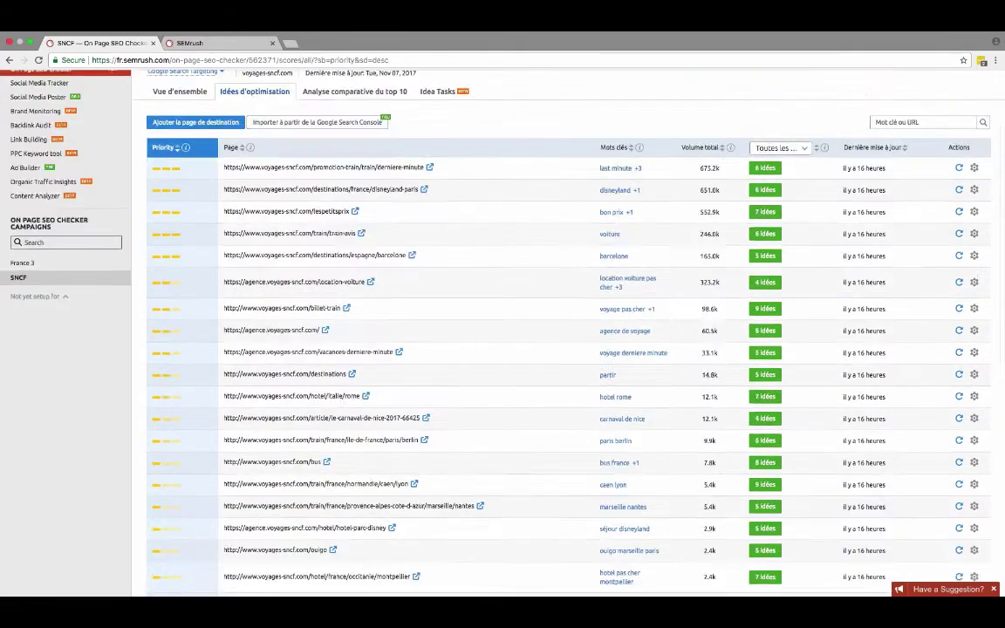
Step: Examine the priority ratings across the SNCF landing pages, including the estimated traffic gain explained for the medium-priority location-voiture page
scroll(523, 332, up, 3)
scroll(524, 331, down, 5)
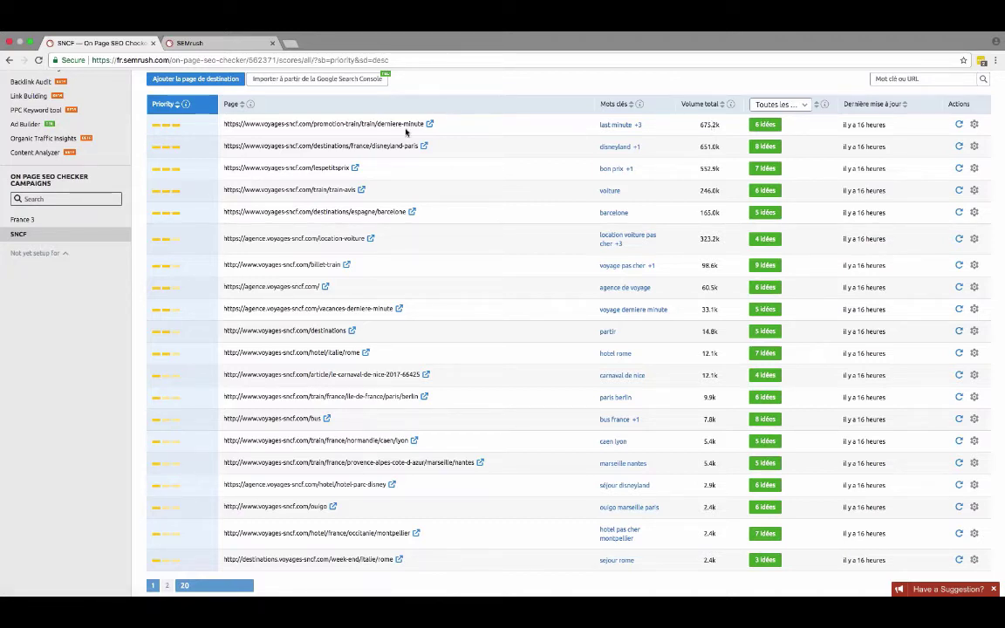
scroll(682, 140, down, 3)
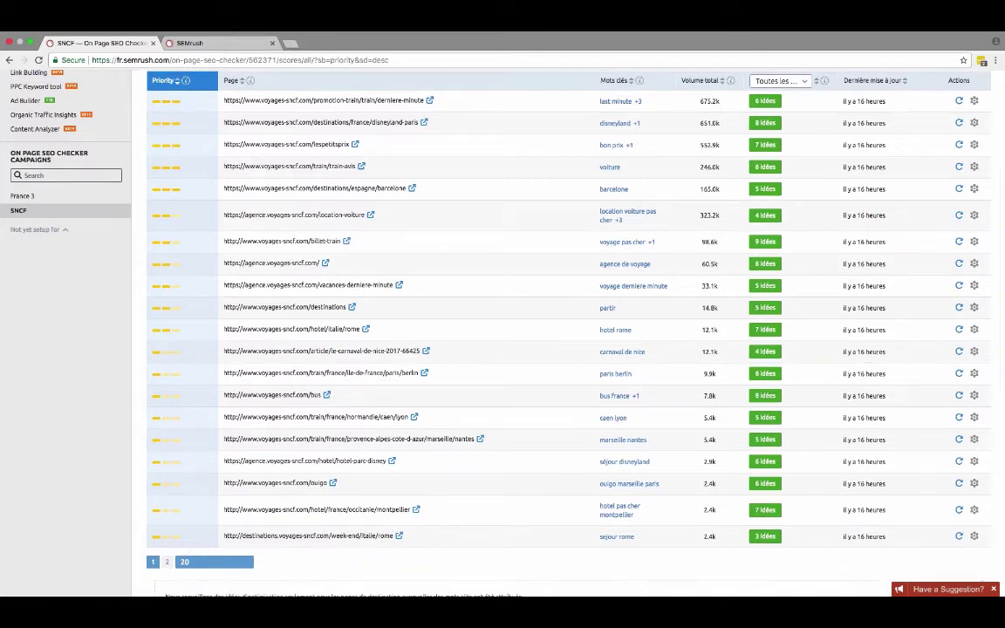
scroll(682, 140, up, 6)
scroll(518, 349, down, 2)
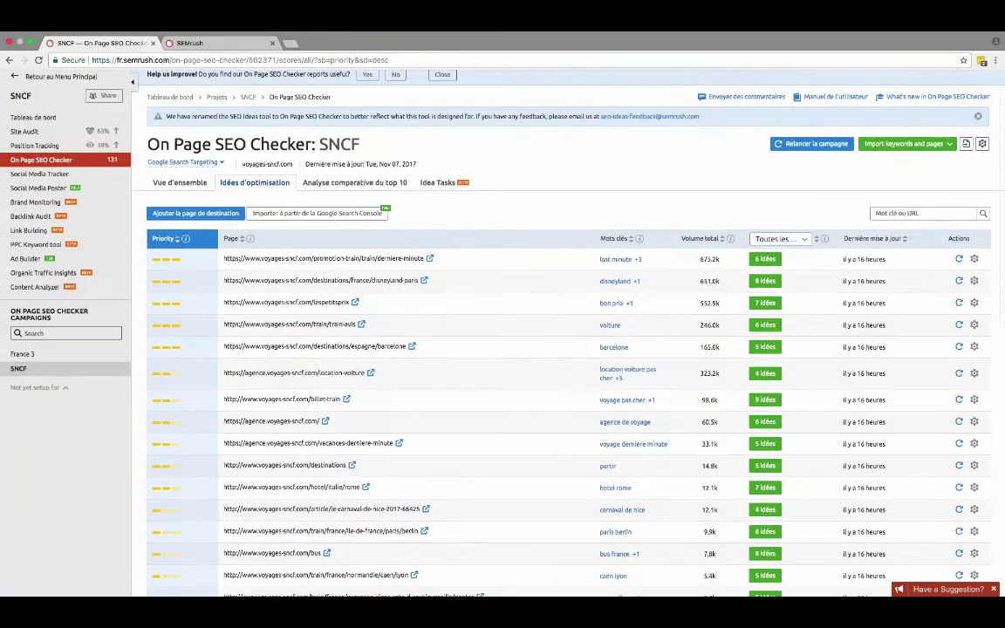
scroll(567, 349, down, 1)
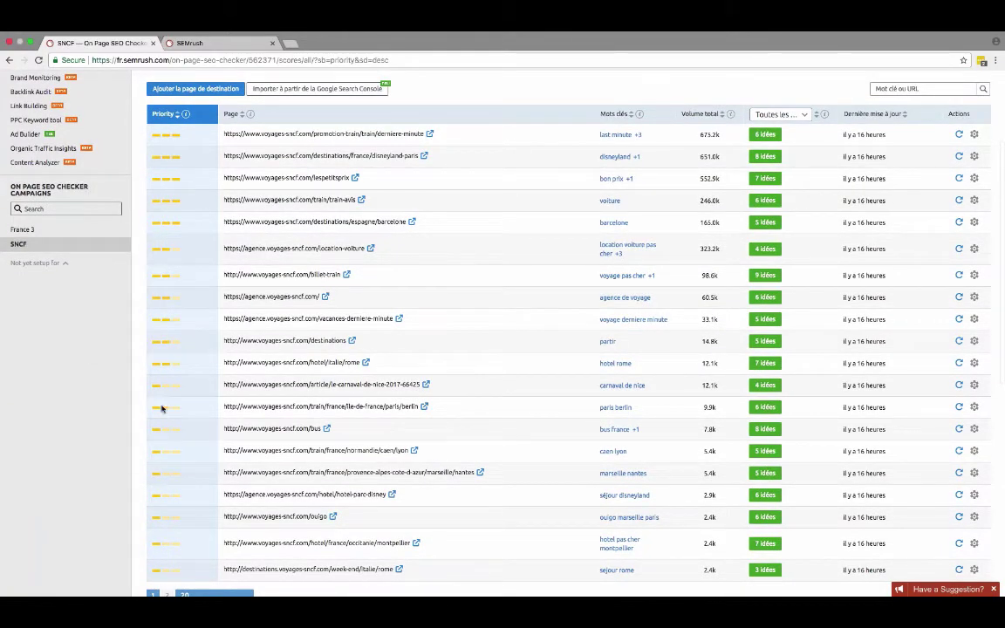
mouse_move(163, 432)
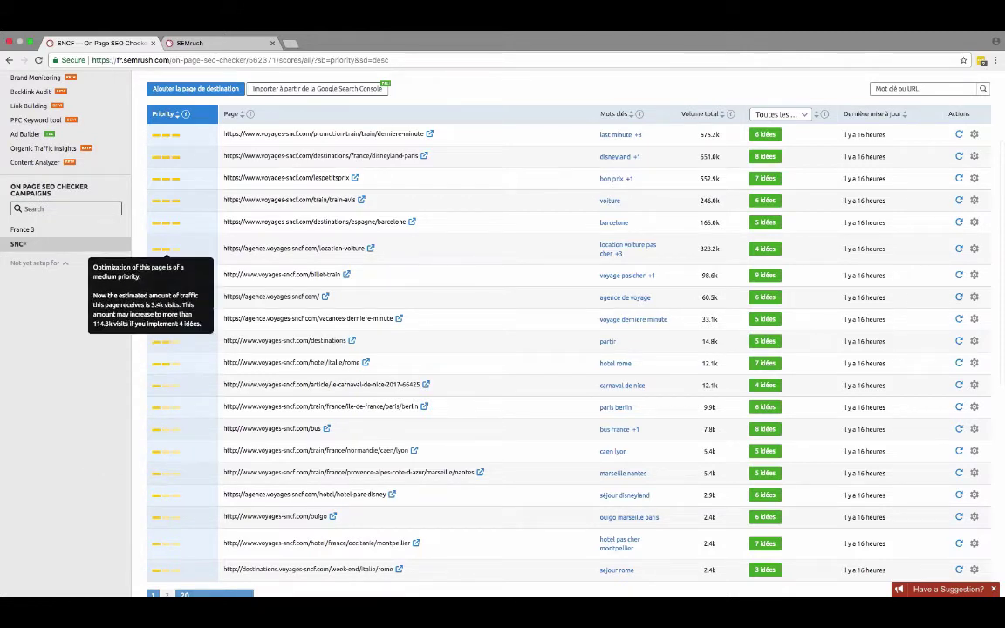
mouse_move(166, 341)
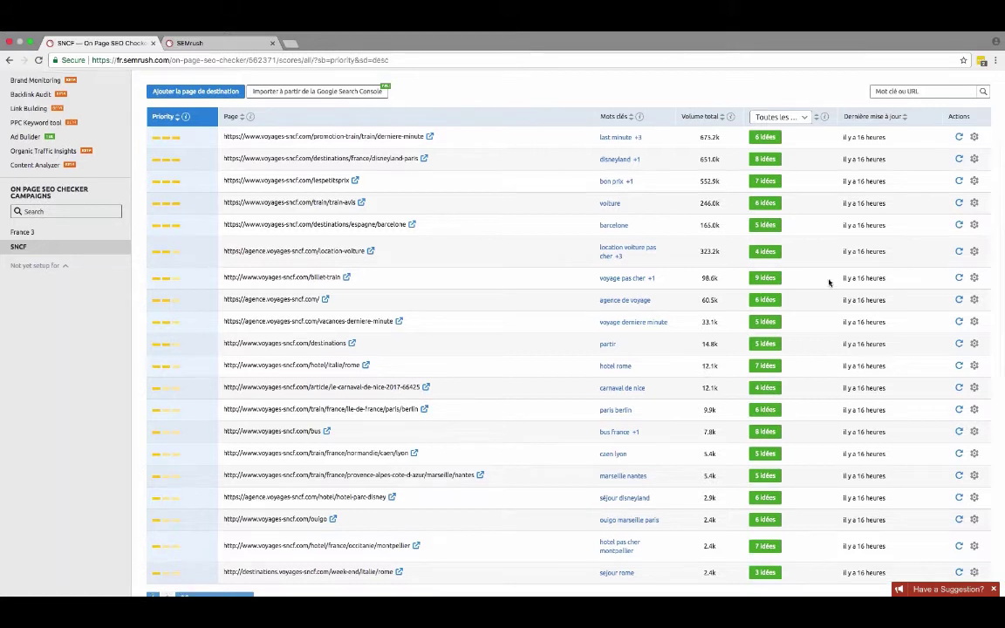
scroll(830, 281, up, 1)
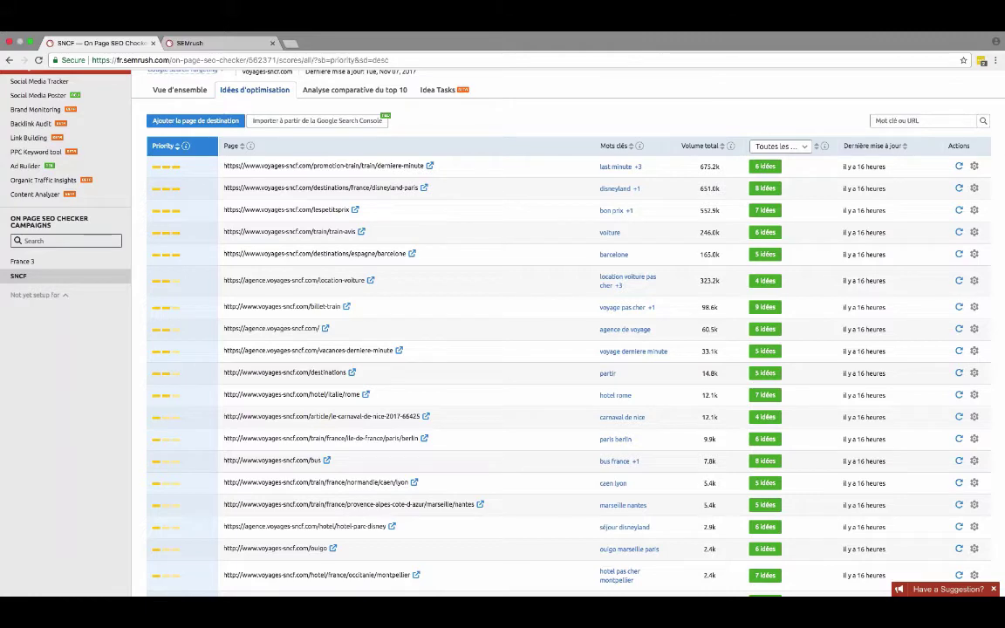
scroll(503, 331, down, 3)
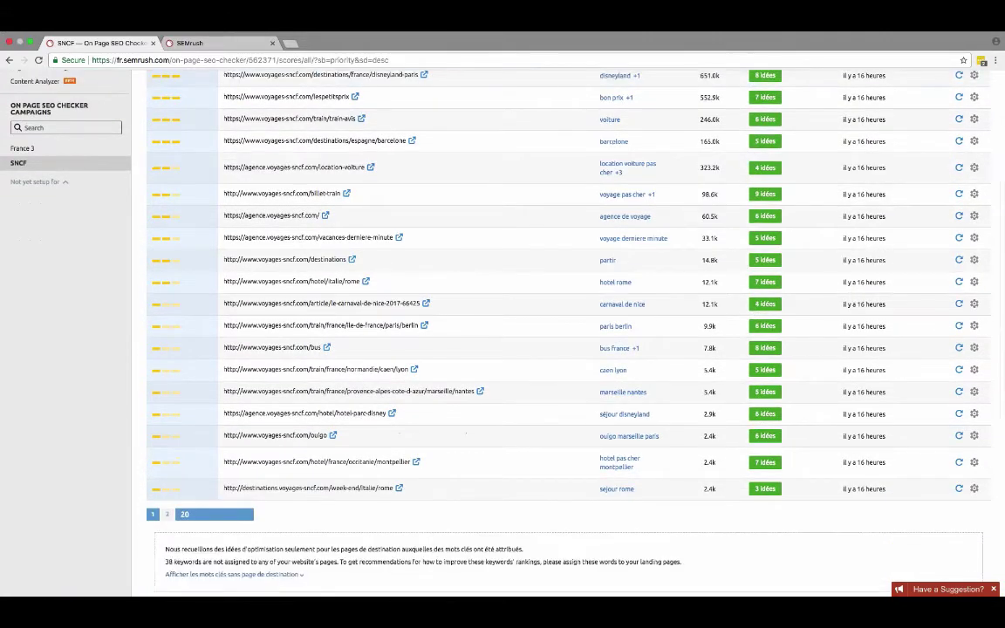
scroll(915, 355, up, 5)
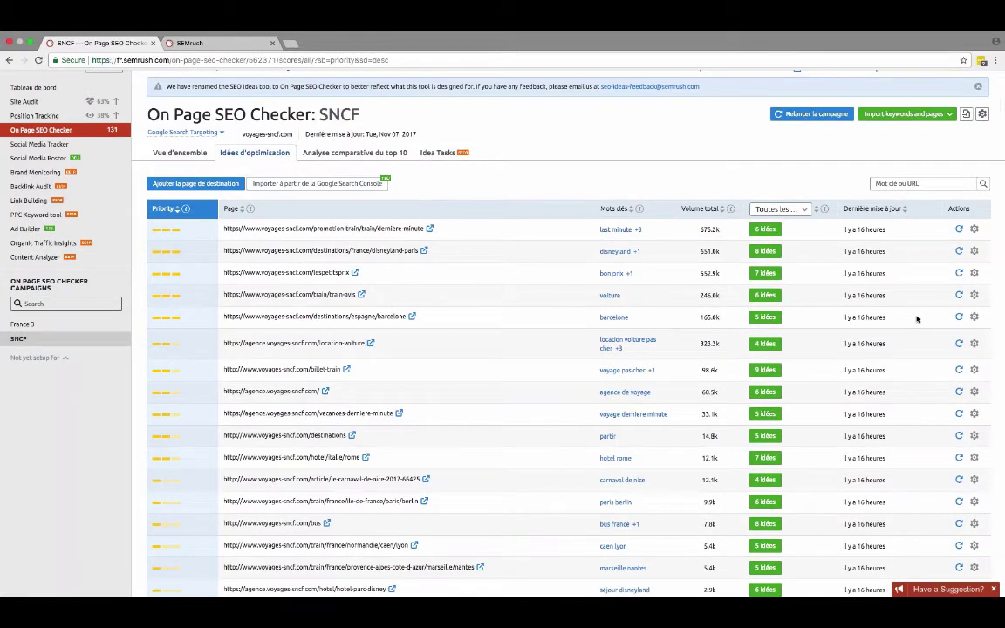
Step: Review the edit and delete options for the derniere-minute promotion page and the available sources for importing keywords and pages
click(975, 229)
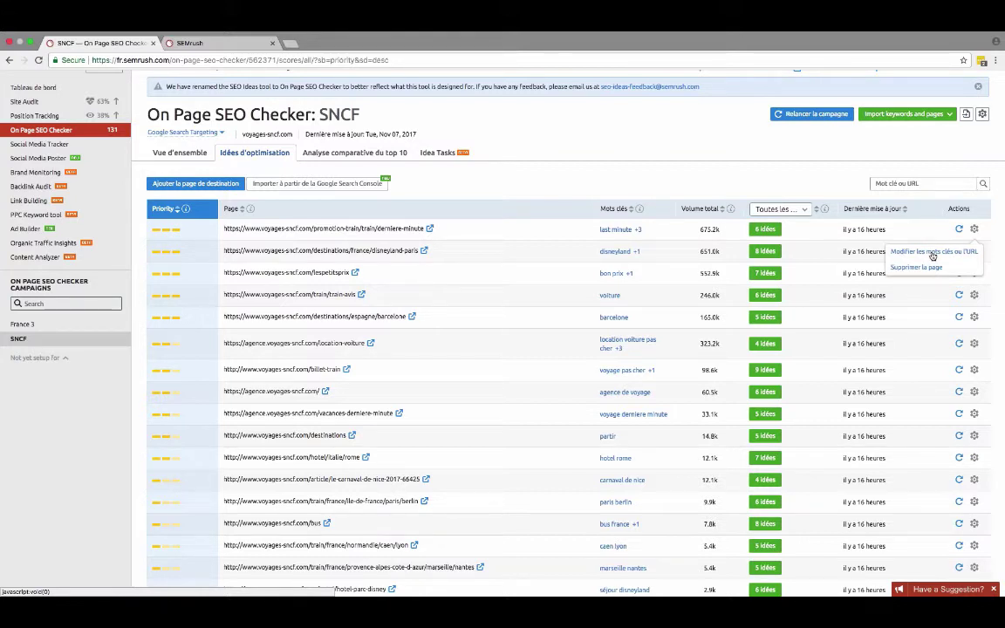
scroll(698, 200, down, 1)
click(664, 190)
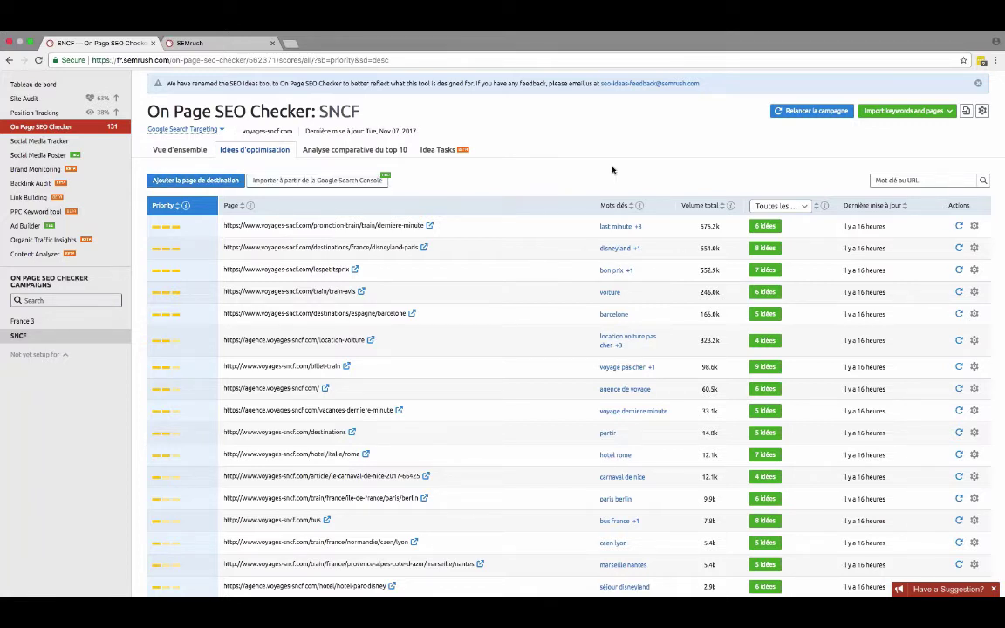
click(933, 111)
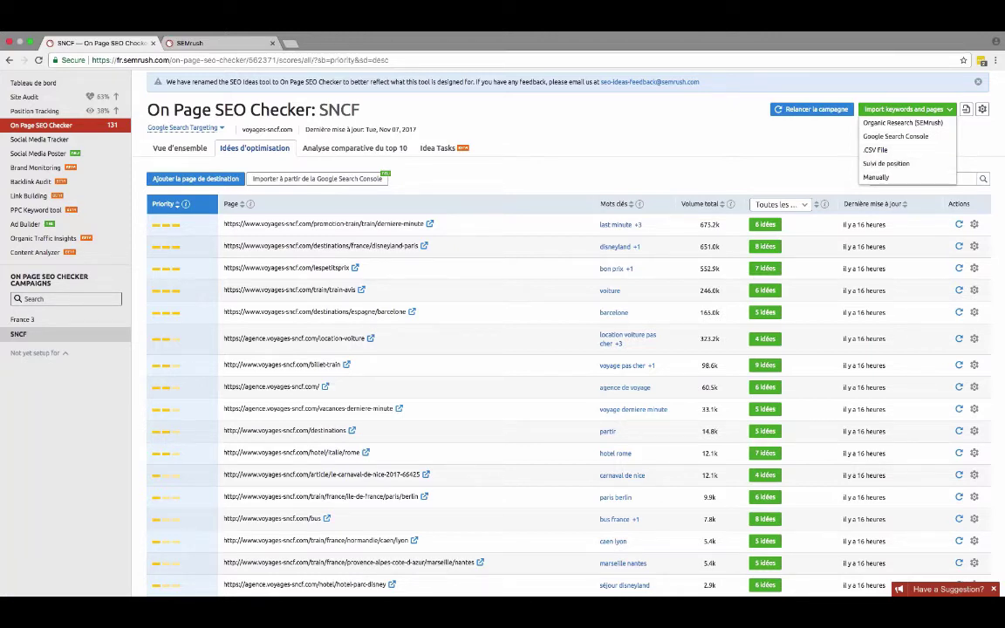
click(758, 150)
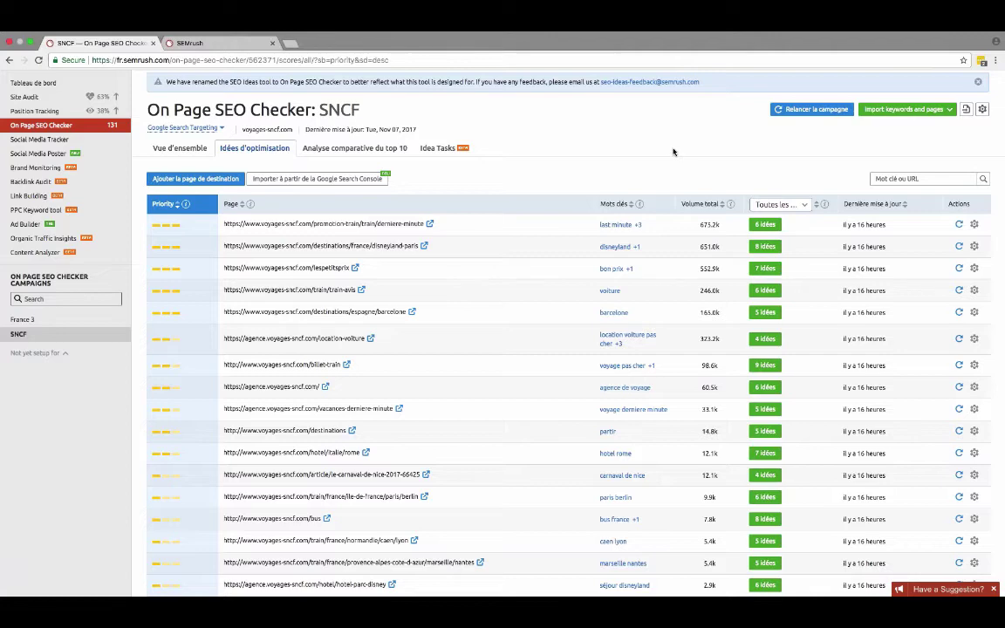
Step: Open the optimization ideas for the billet-train page and survey its strategy, SERP features, content, semantic, backlink and technical sections
scroll(672, 152, down, 1)
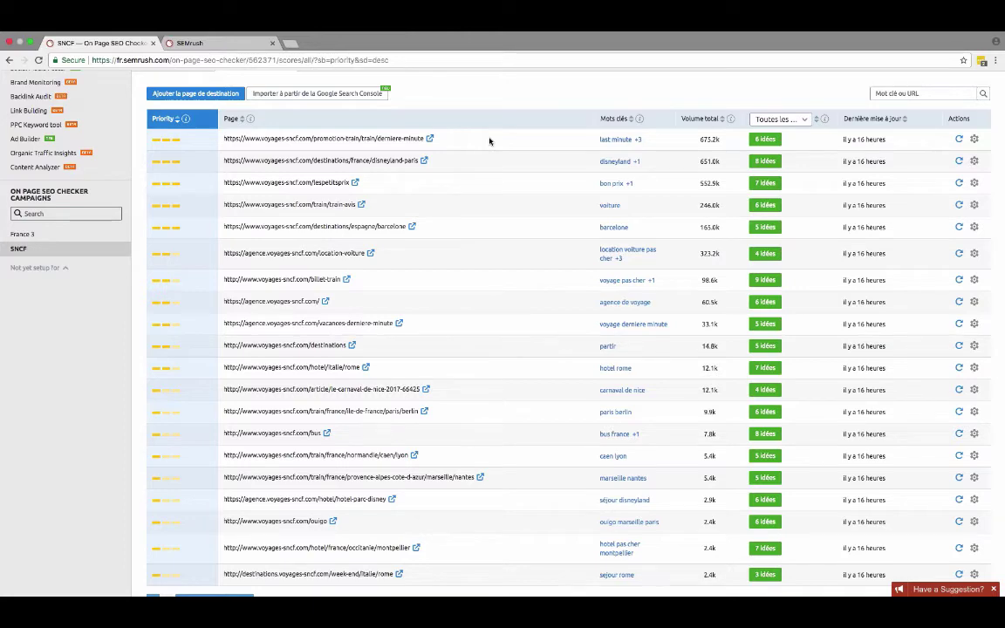
scroll(524, 171, up, 3)
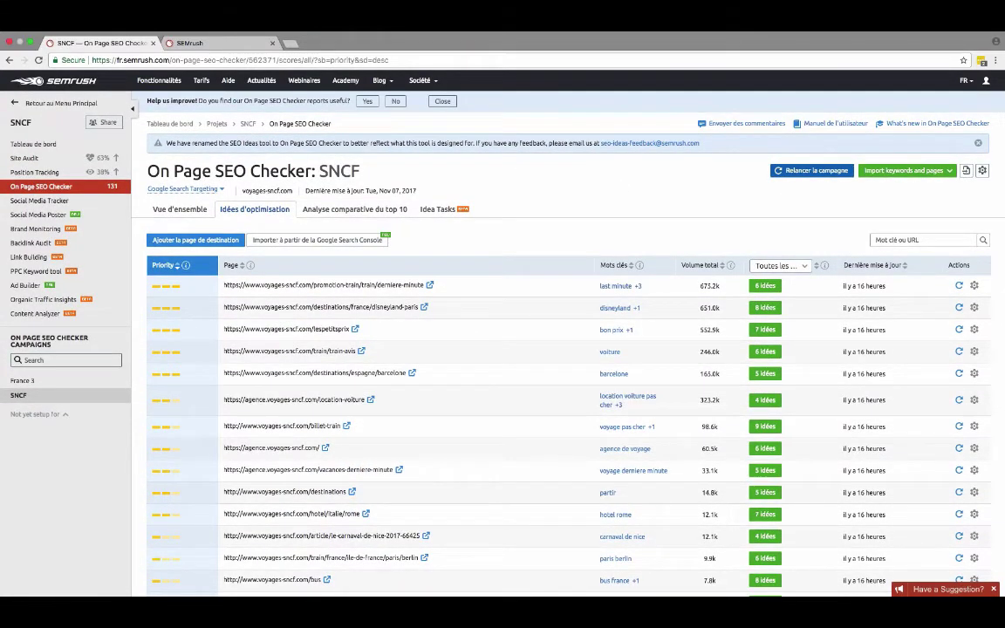
scroll(642, 219, down, 3)
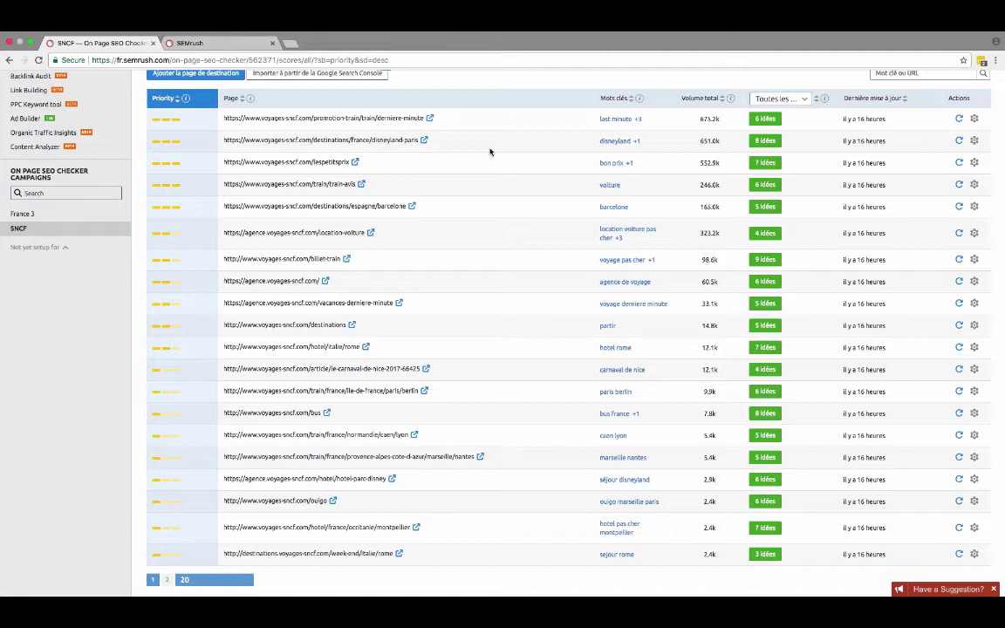
scroll(489, 151, up, 5)
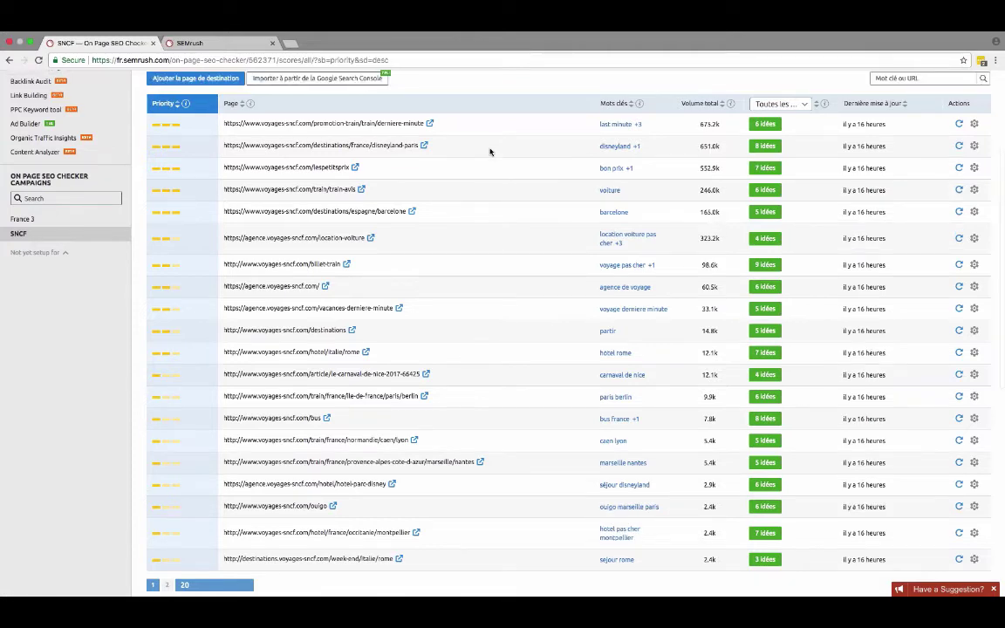
scroll(527, 209, down, 2)
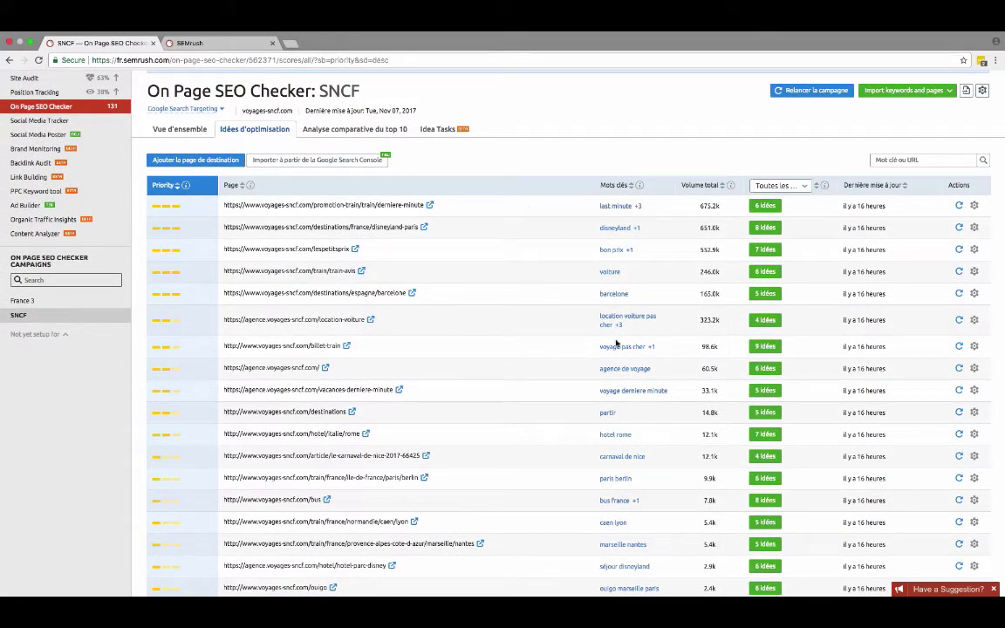
click(764, 347)
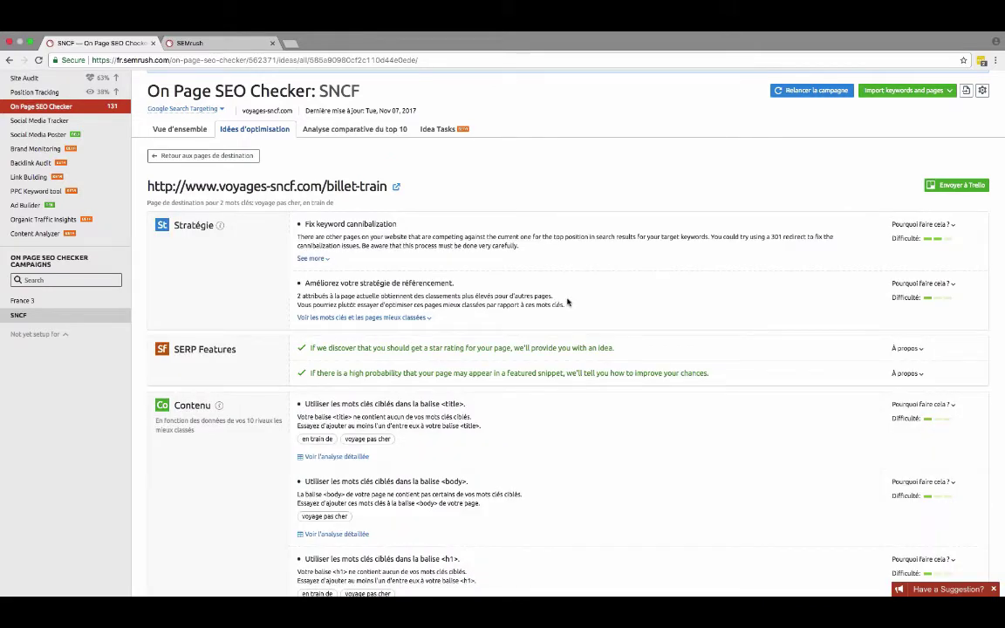
scroll(567, 302, down, 2)
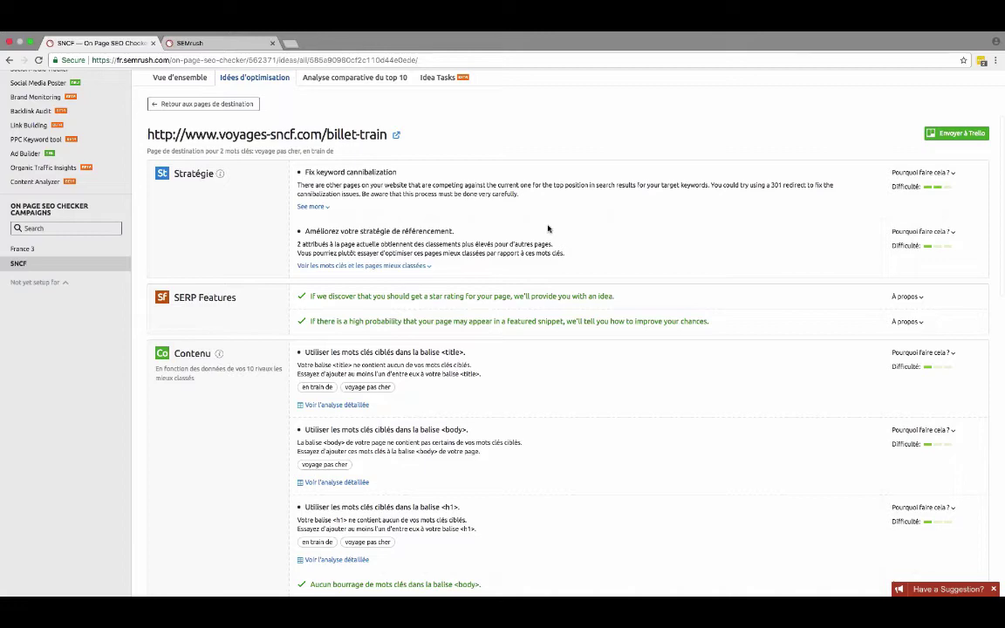
scroll(548, 229, down, 10)
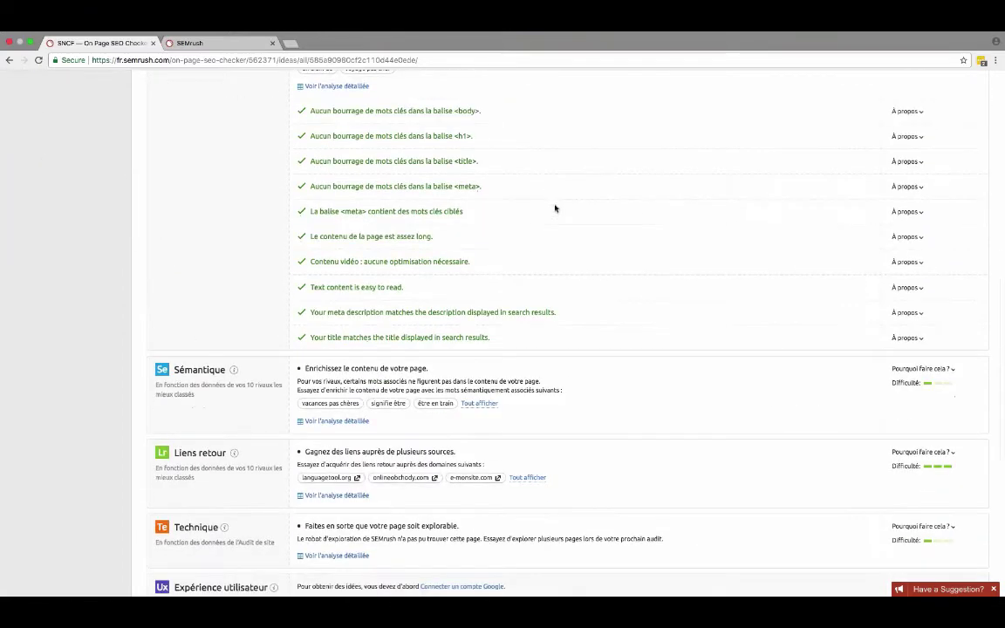
scroll(555, 207, down, 3)
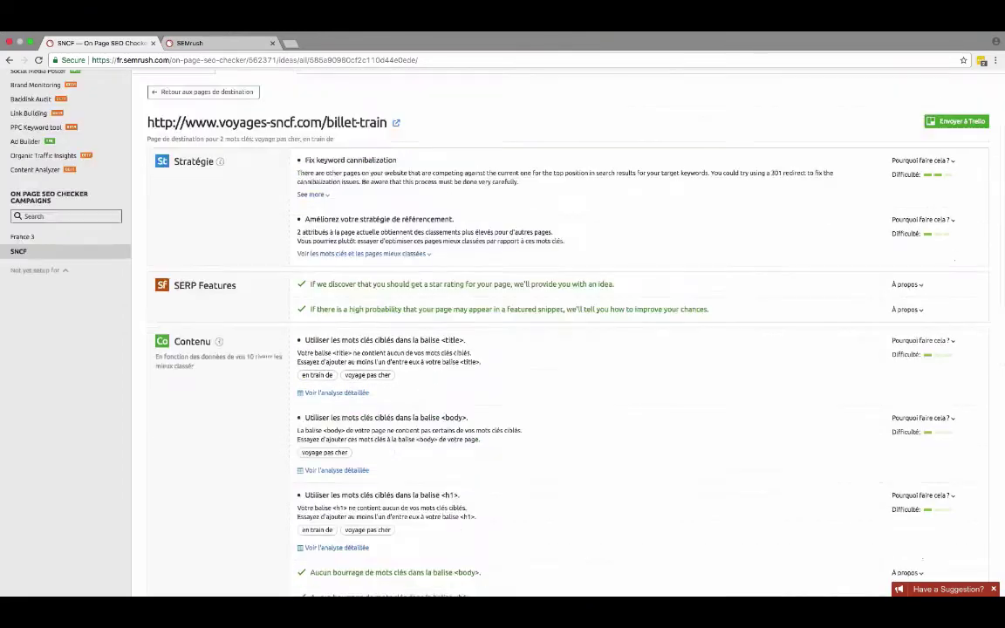
scroll(503, 332, up, 2)
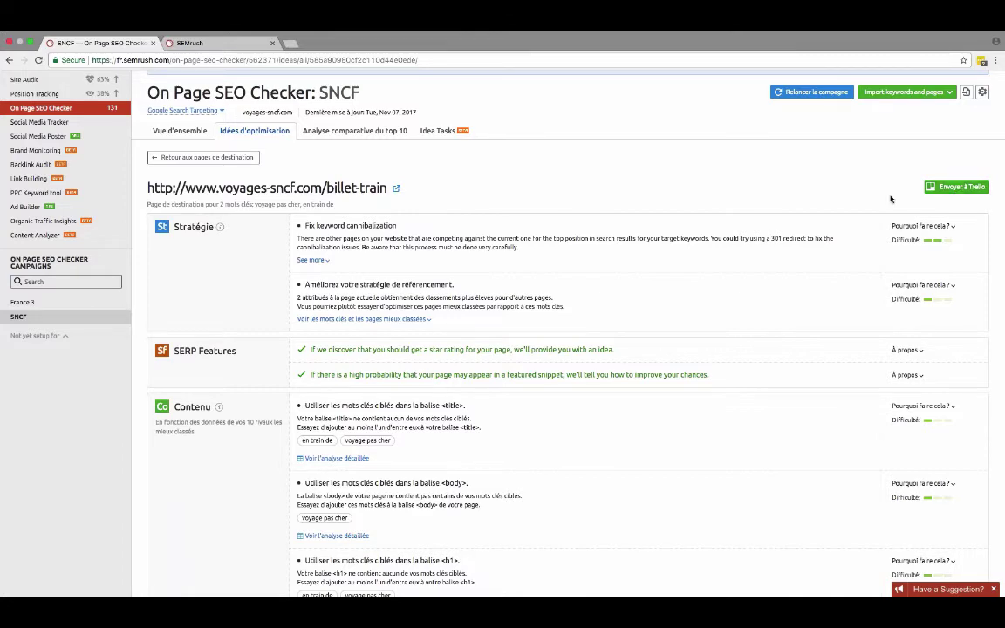
Step: Read the explanation of why keyword cannibalization should be fixed on the billet-train page, and close it
scroll(891, 195, down, 2)
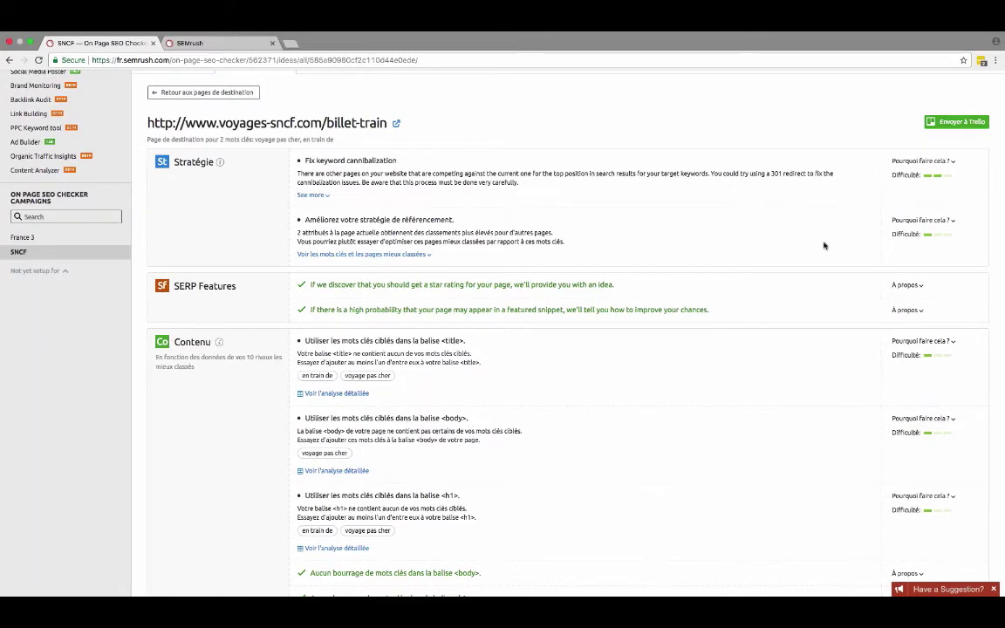
scroll(822, 245, down, 2)
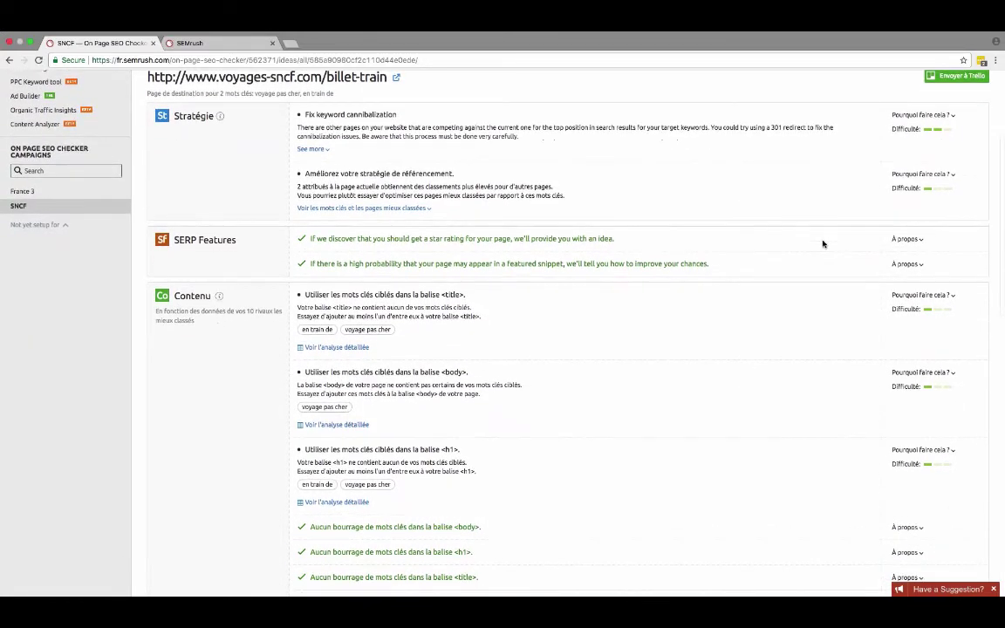
click(923, 115)
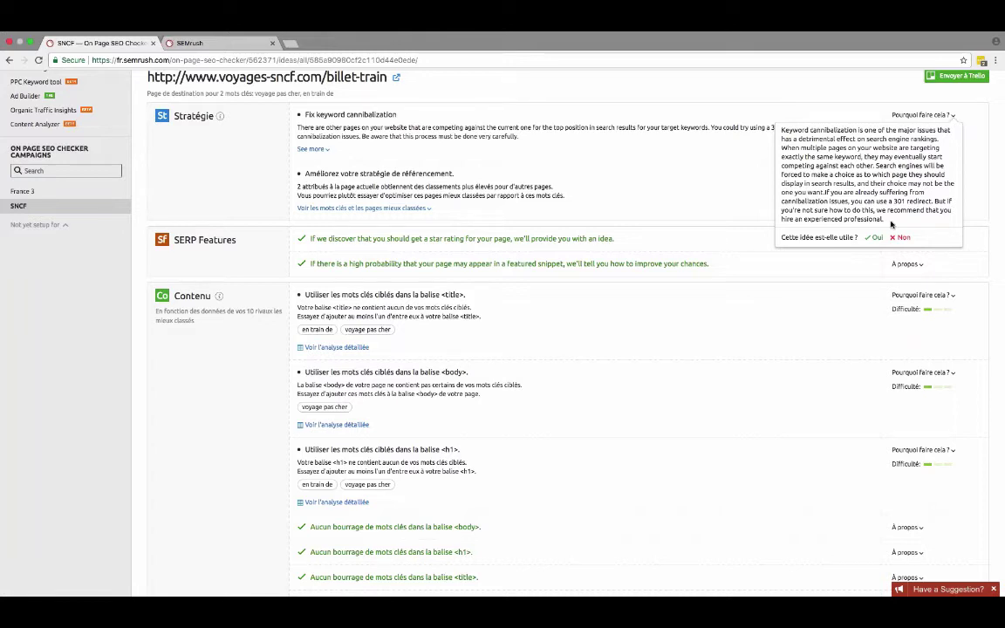
click(684, 191)
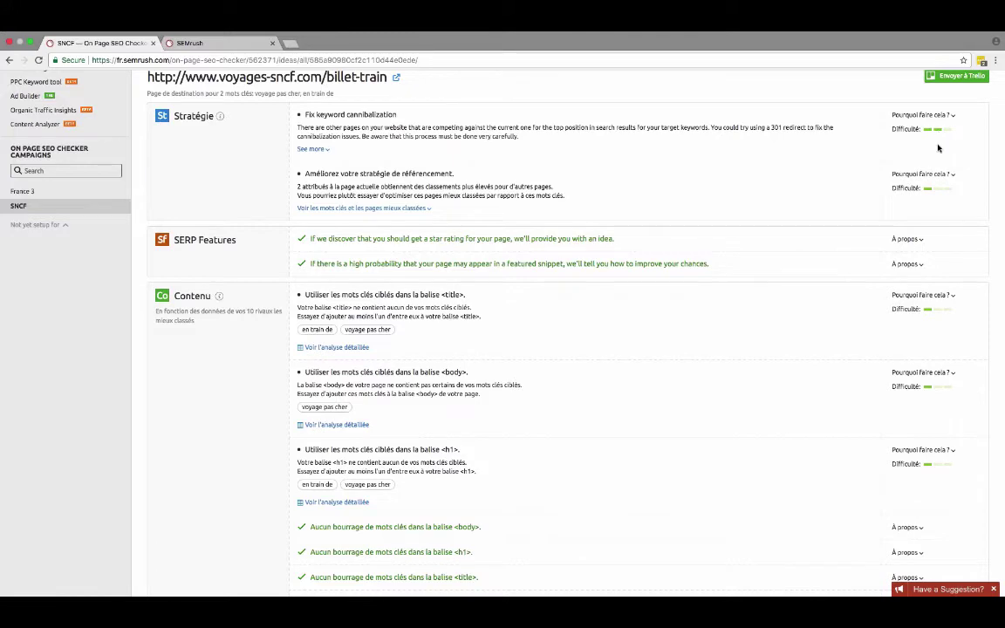
Step: Compare the difficulty ratings of the billet-train page's strategy, content, semantic and backlink ideas, including the checks already passed
scroll(962, 287, down, 1)
scroll(961, 287, down, 5)
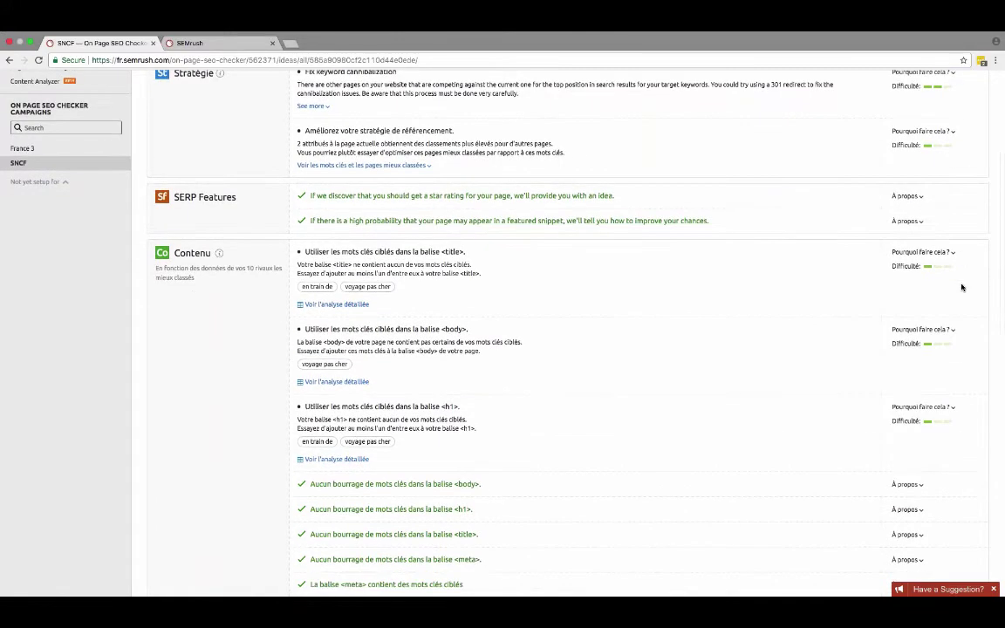
scroll(962, 287, down, 2)
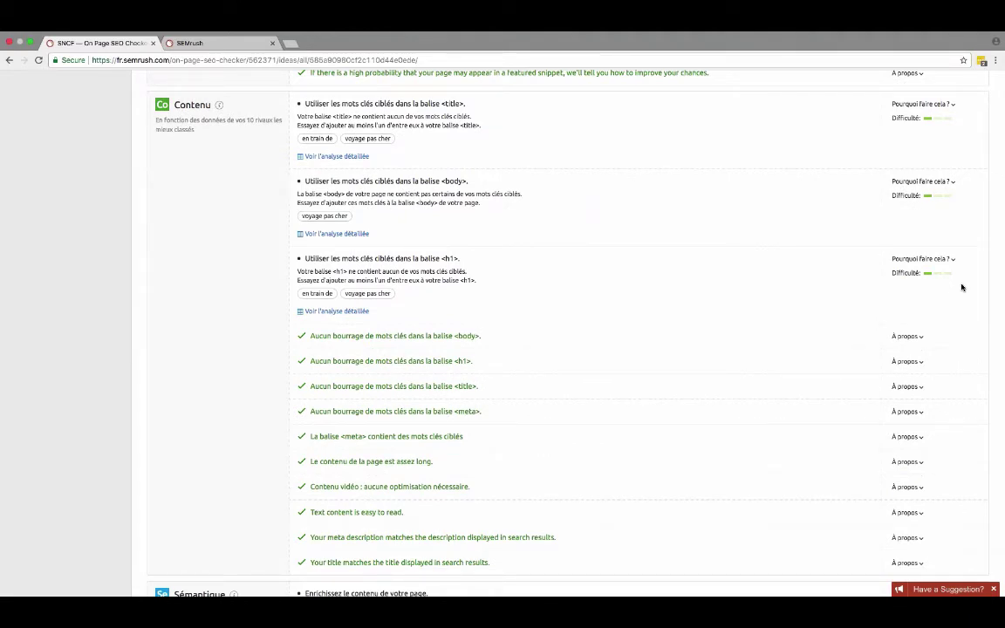
scroll(961, 287, up, 5)
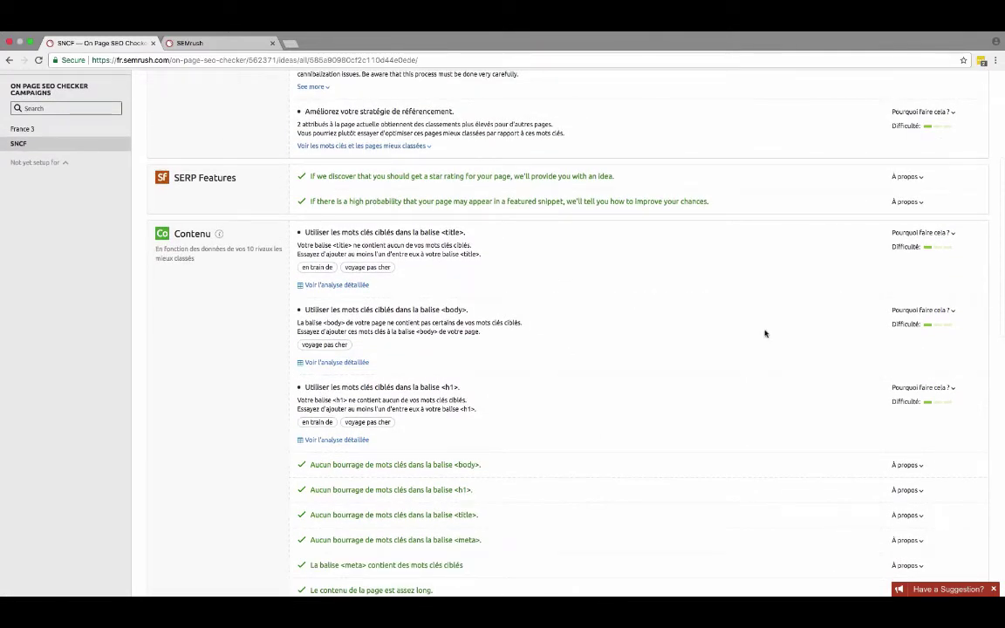
scroll(769, 331, down, 5)
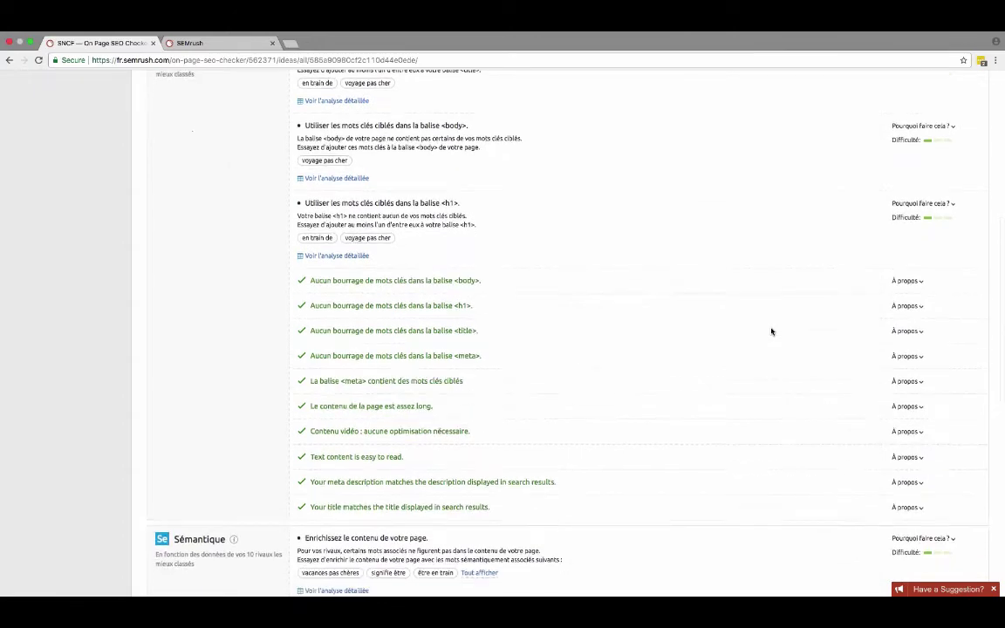
scroll(771, 332, down, 3)
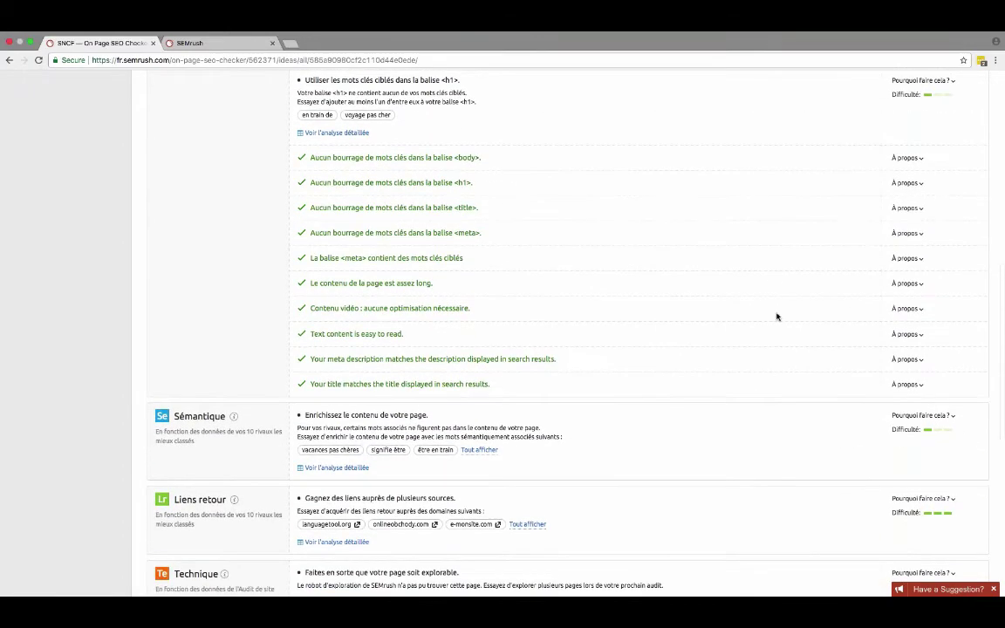
scroll(777, 317, up, 7)
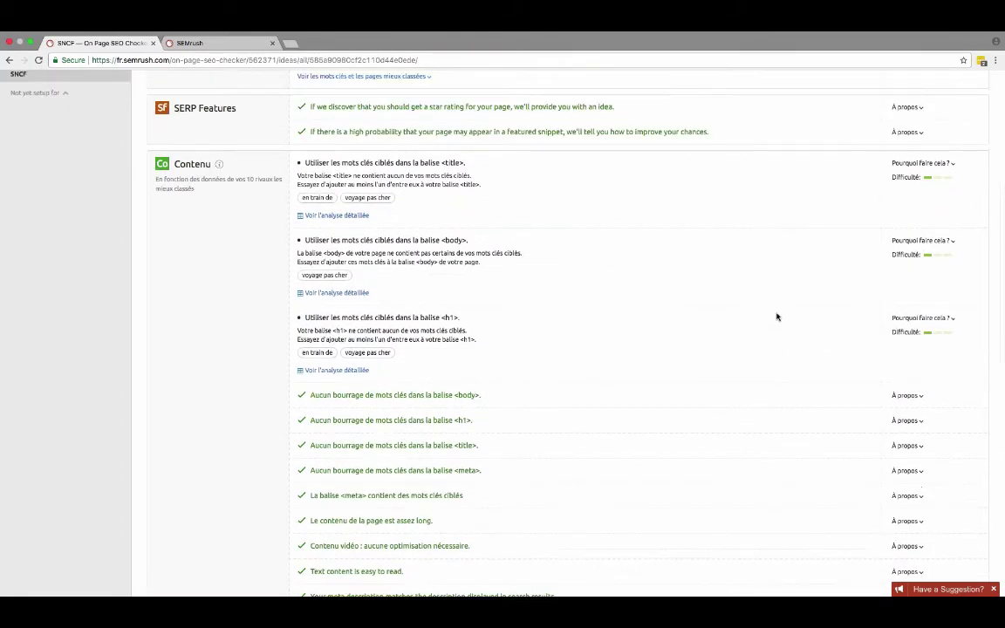
scroll(776, 316, up, 5)
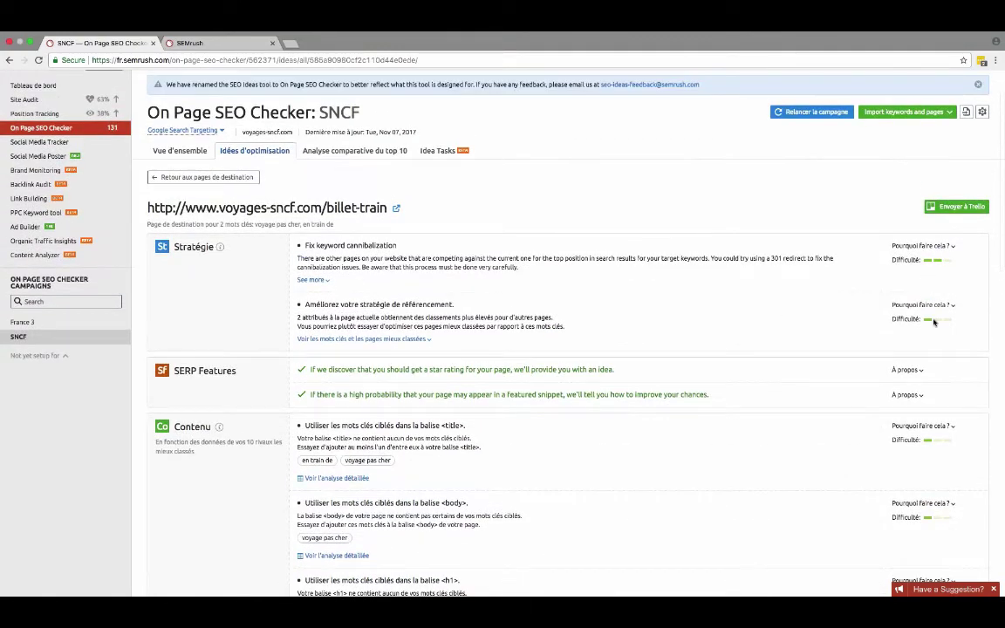
scroll(933, 322, down, 5)
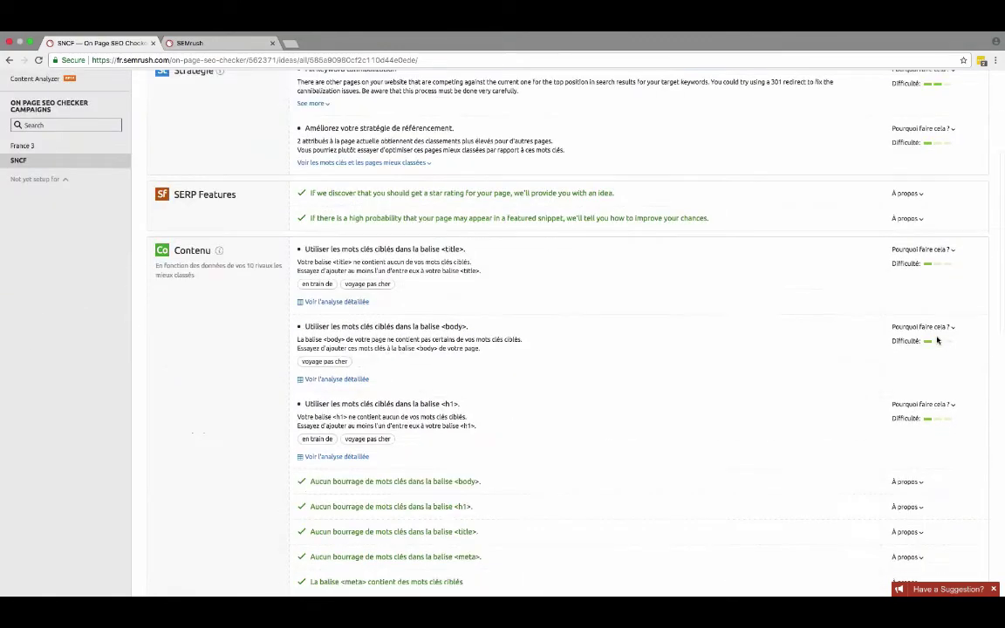
Step: Examine the billet-train page's ideas and expand the competing URLs listed under the keyword cannibalization idea
scroll(937, 340, down, 10)
scroll(937, 340, up, 9)
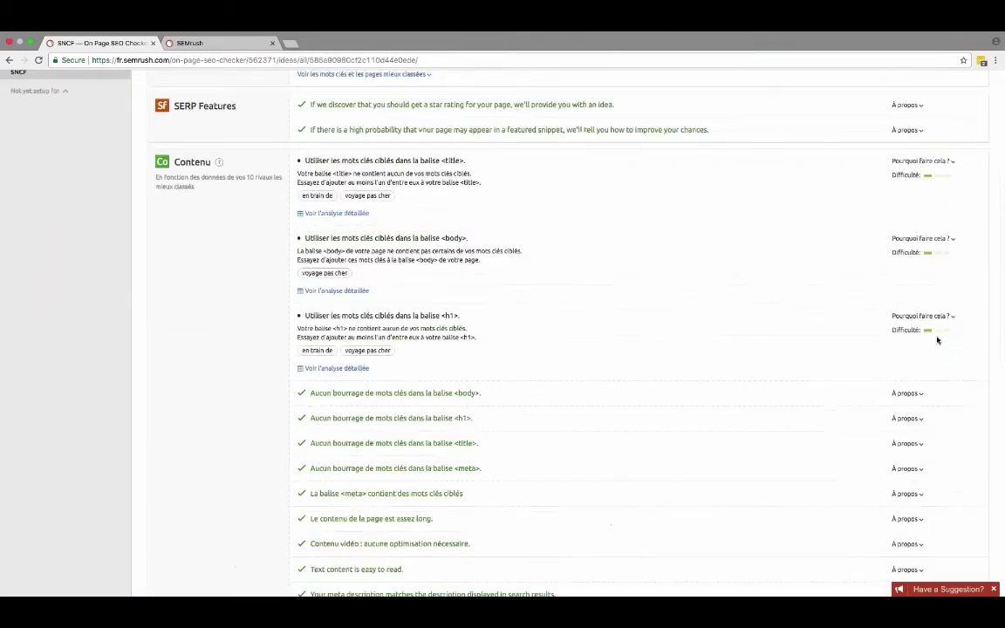
scroll(937, 340, up, 6)
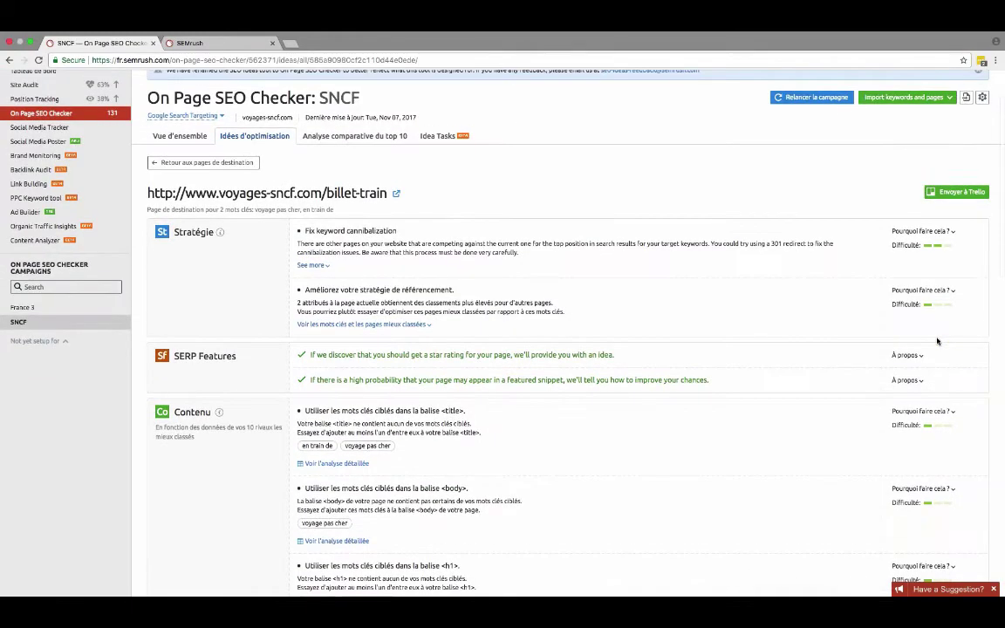
scroll(938, 342, down, 3)
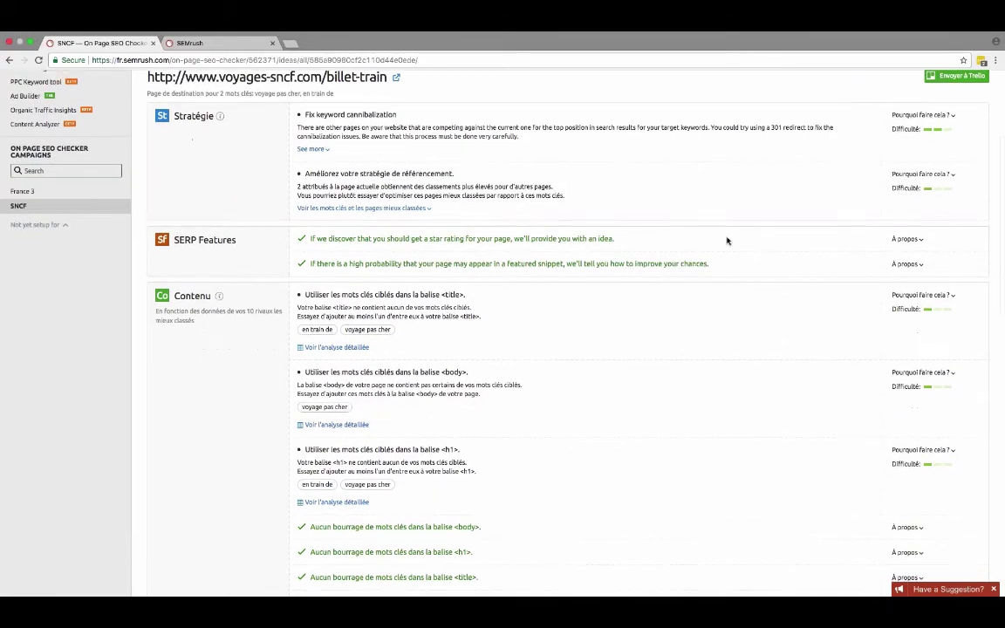
scroll(726, 241, down, 1)
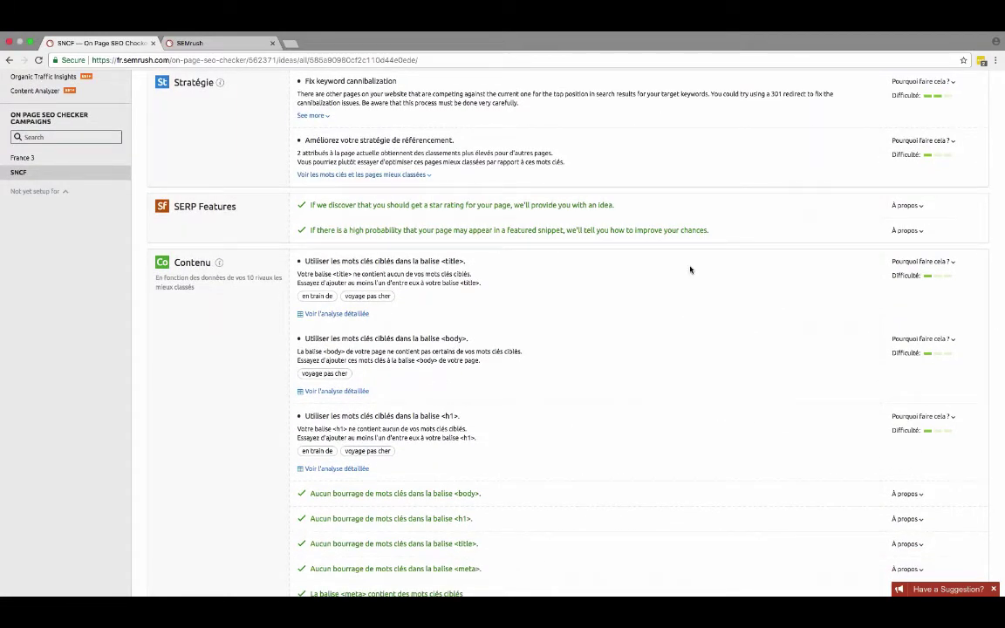
scroll(616, 168, up, 2)
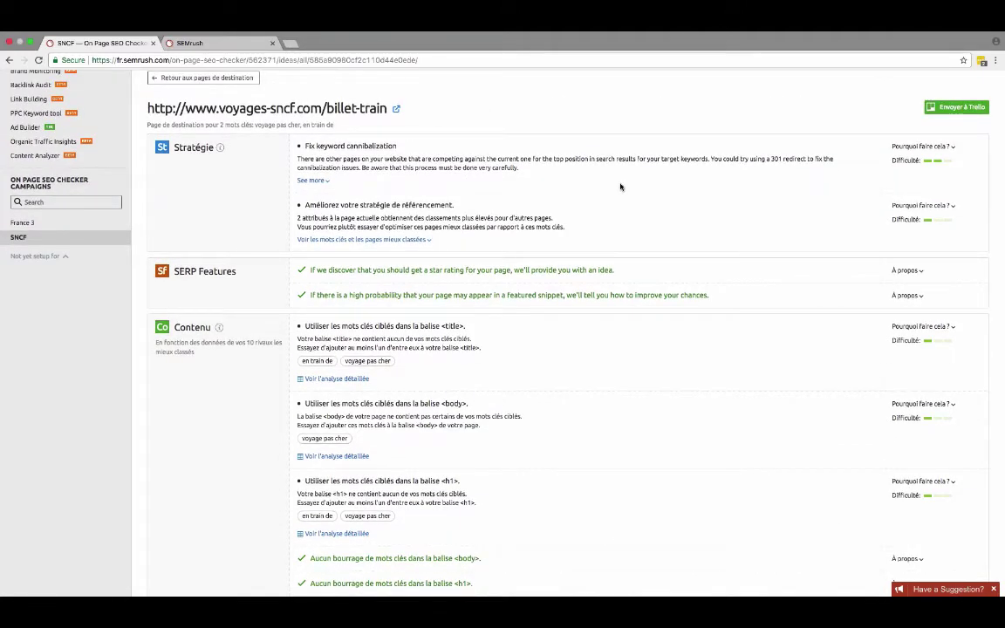
scroll(621, 187, down, 2)
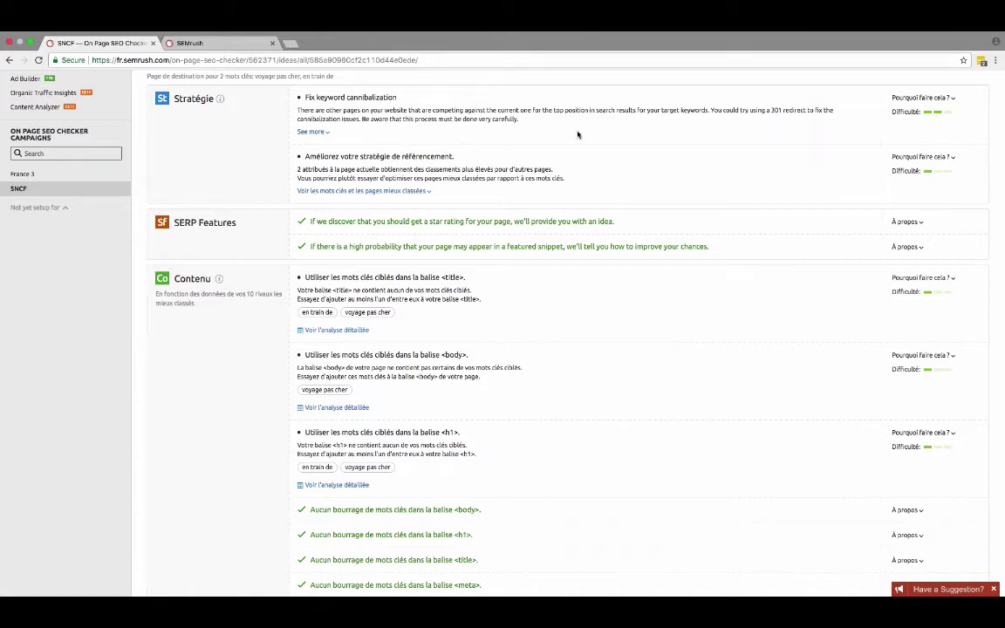
click(313, 132)
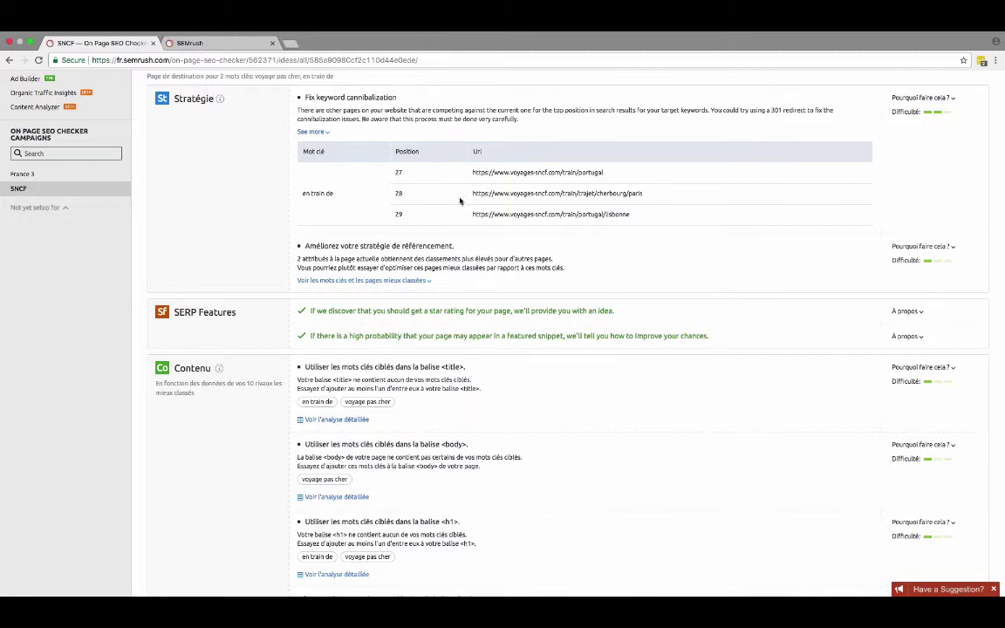
Step: Expand the keywords and better-ranked pages under the billet-train page's ranking strategy idea, and examine the keyword reassignment options
scroll(367, 202, down, 1)
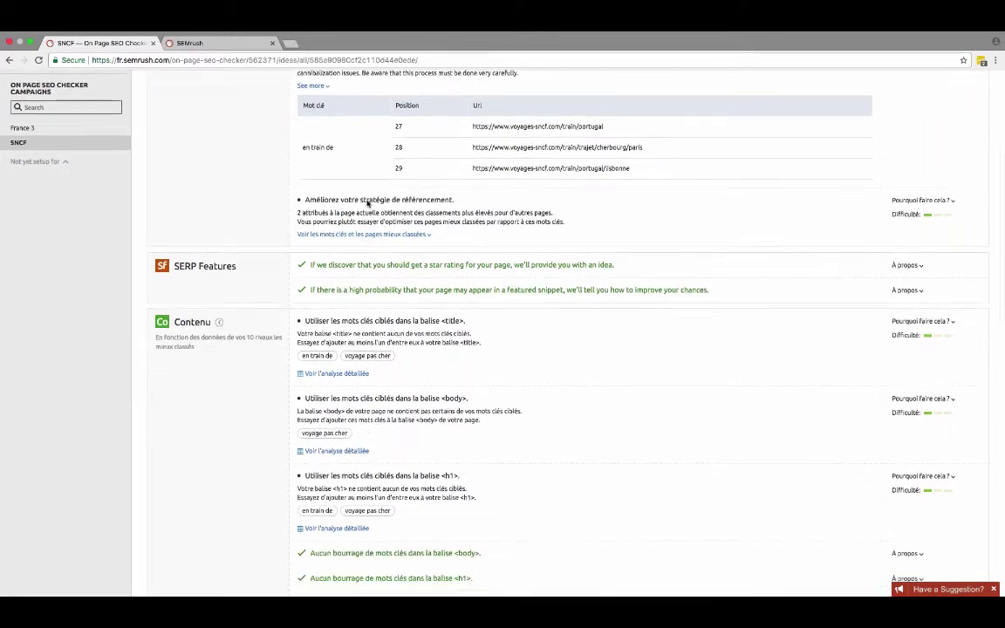
scroll(368, 203, down, 1)
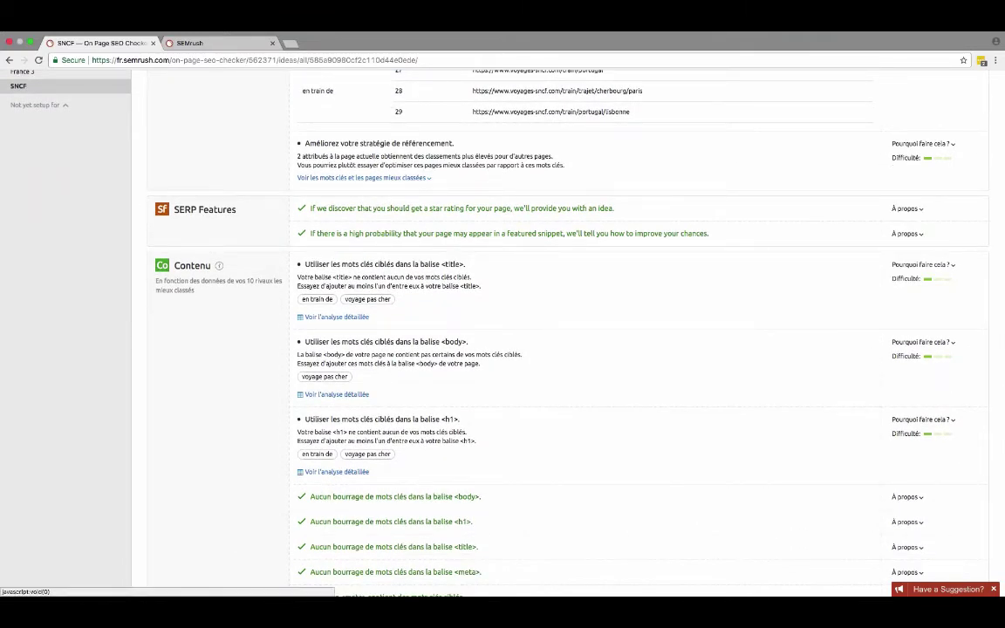
click(366, 177)
scroll(437, 224, down, 1)
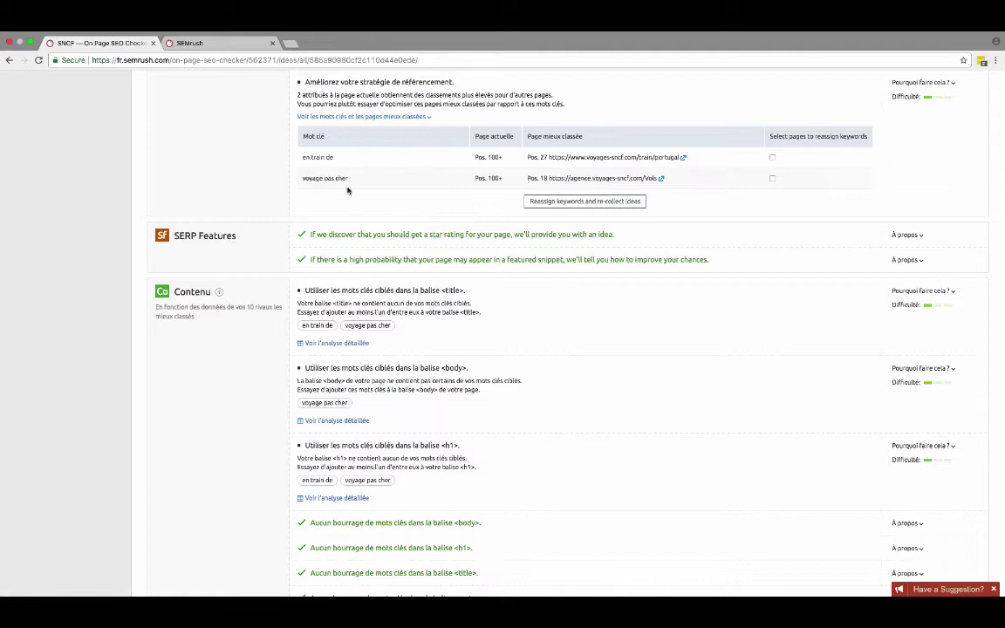
scroll(312, 180, up, 5)
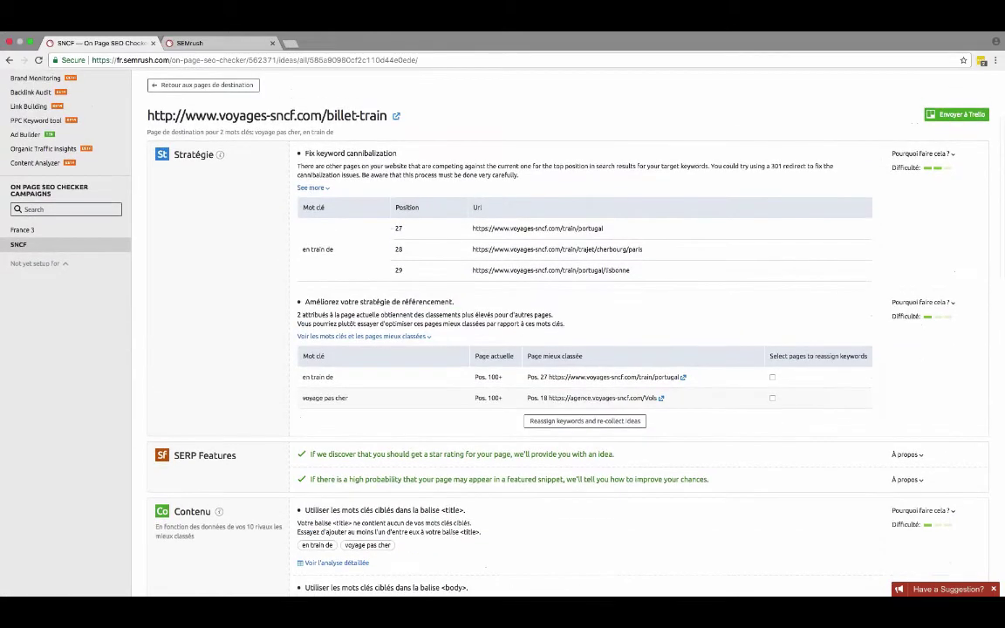
scroll(514, 327, down, 3)
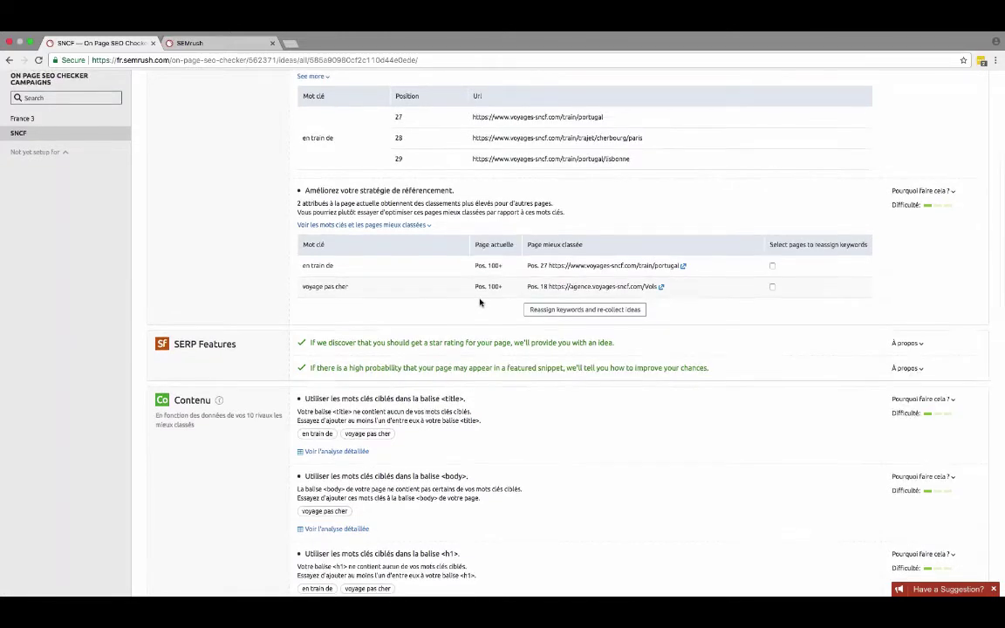
scroll(480, 304, down, 1)
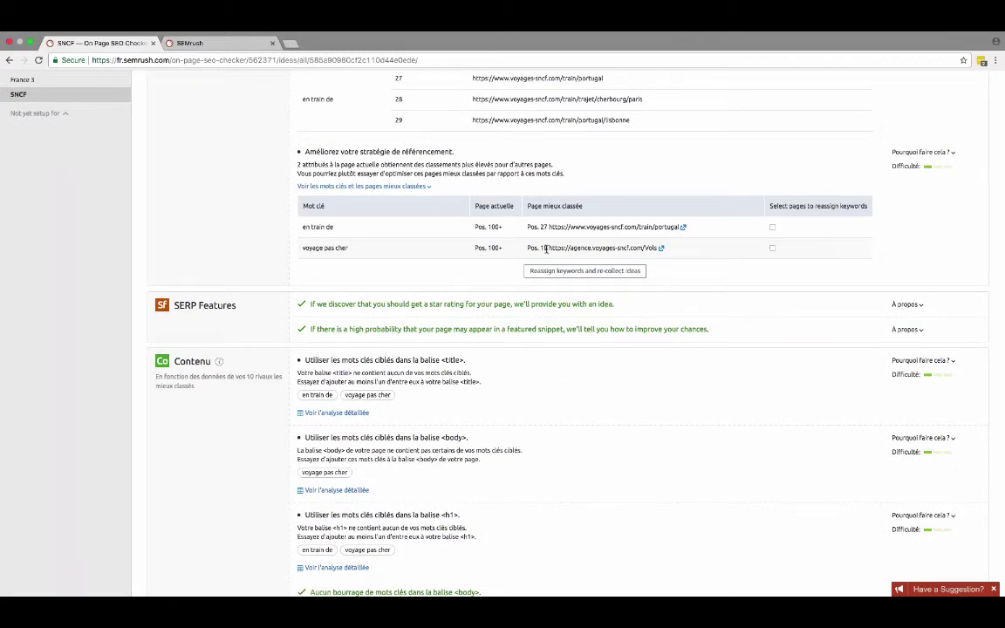
scroll(474, 263, down, 1)
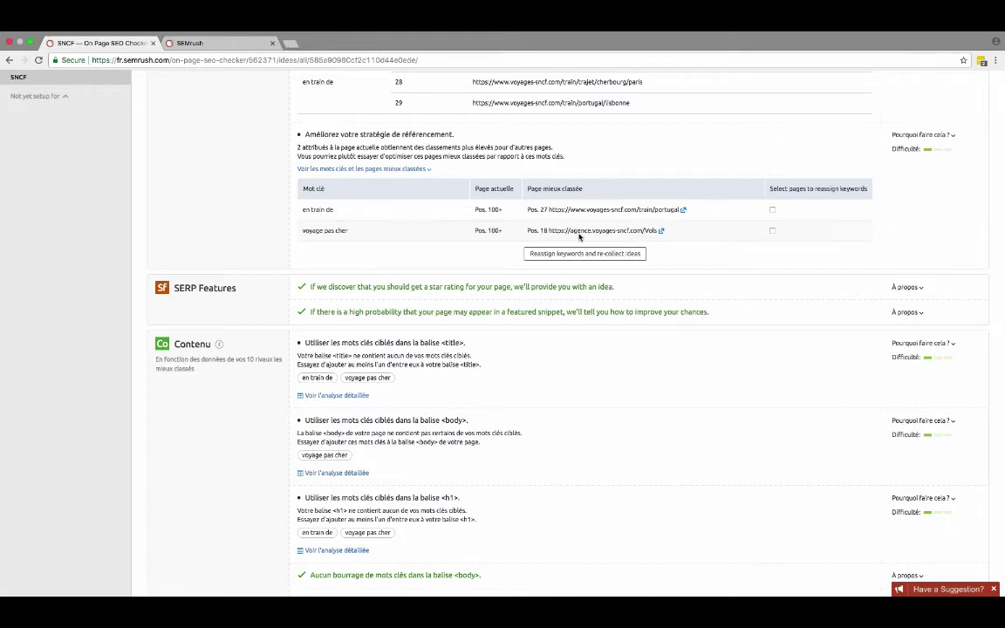
scroll(578, 236, down, 2)
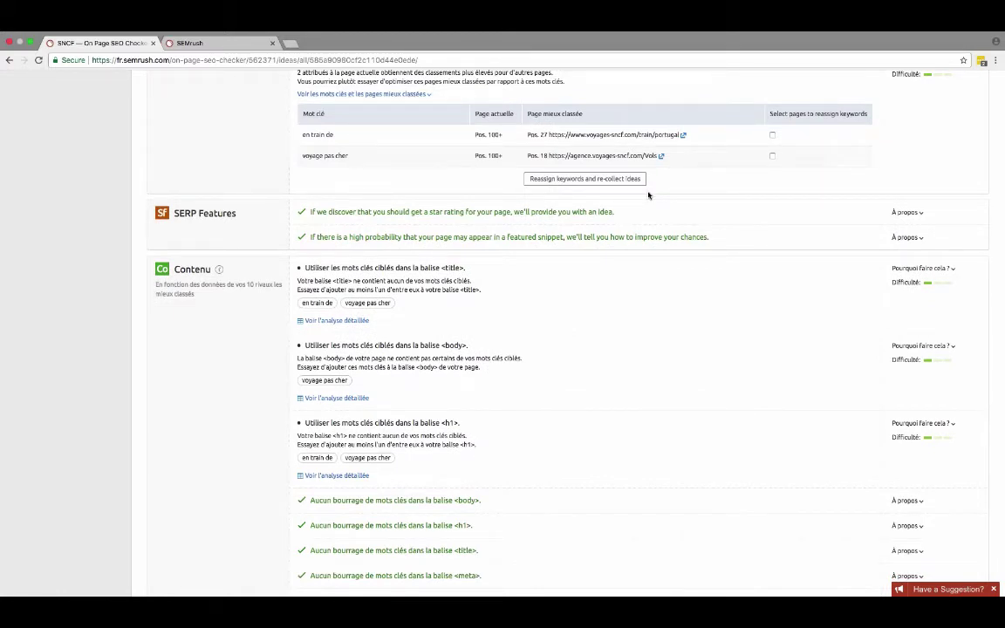
scroll(648, 196, up, 1)
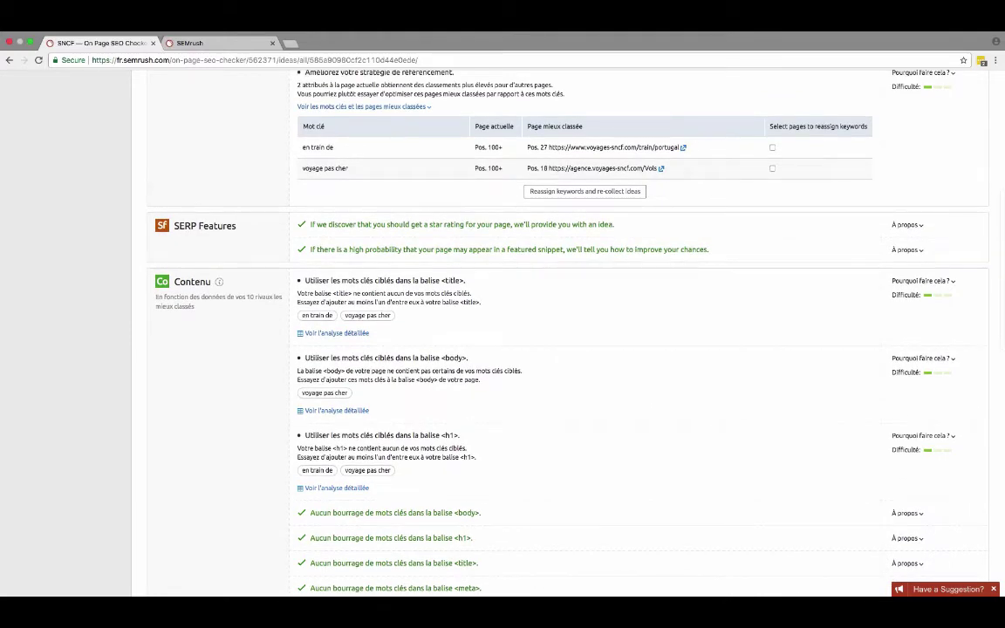
Step: Return to the landing page list and filter its ideas by SERP Features
scroll(513, 331, up, 10)
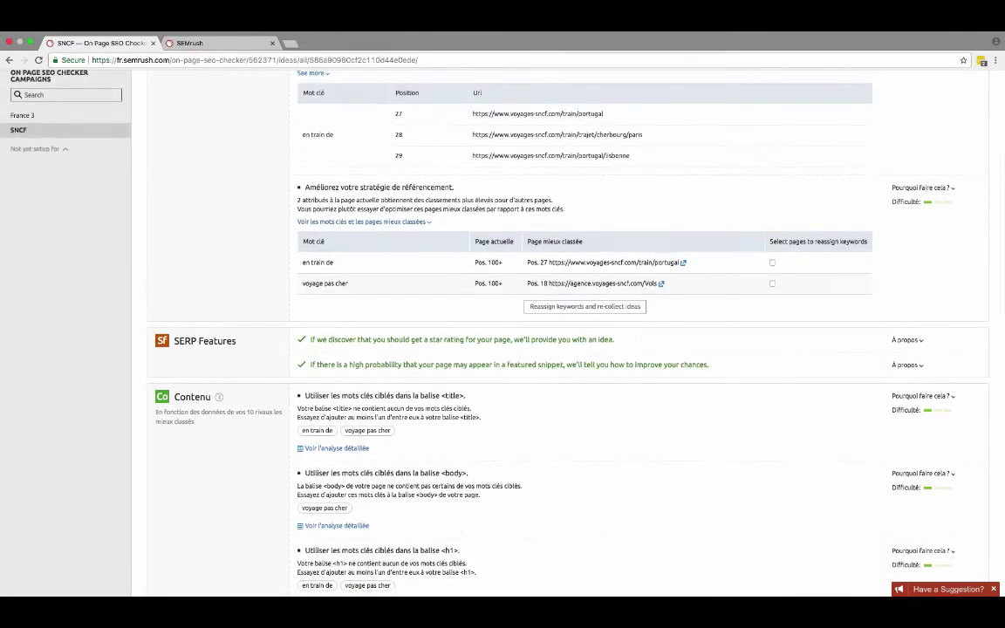
scroll(513, 332, up, 1)
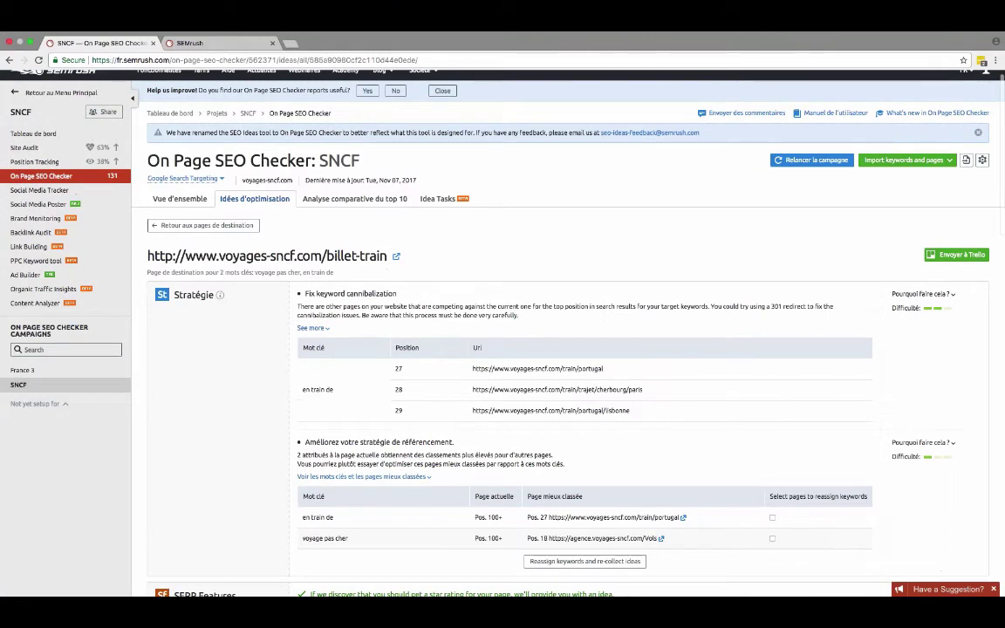
click(203, 225)
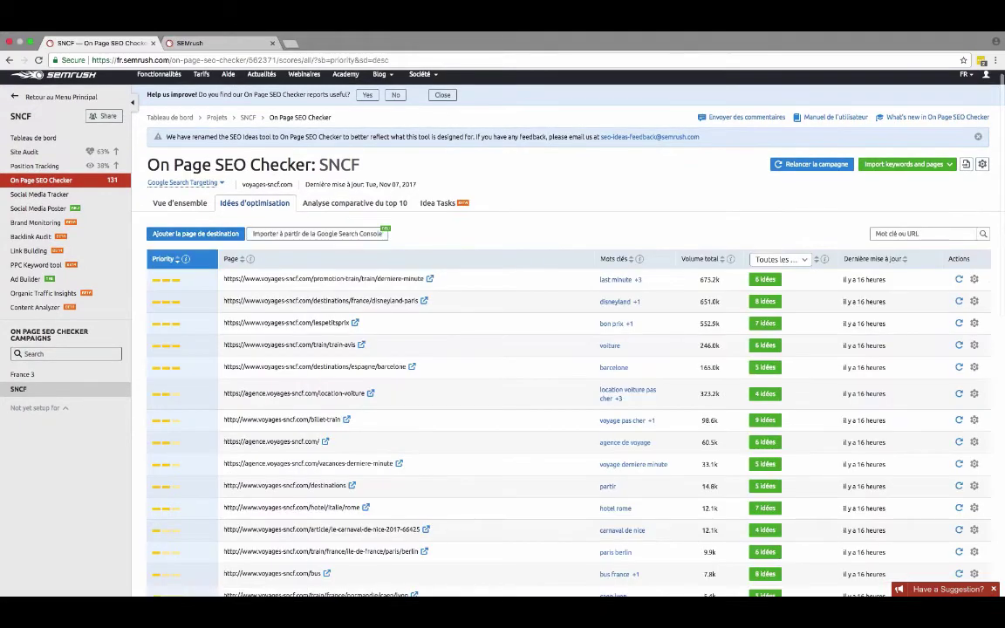
scroll(774, 287, down, 2)
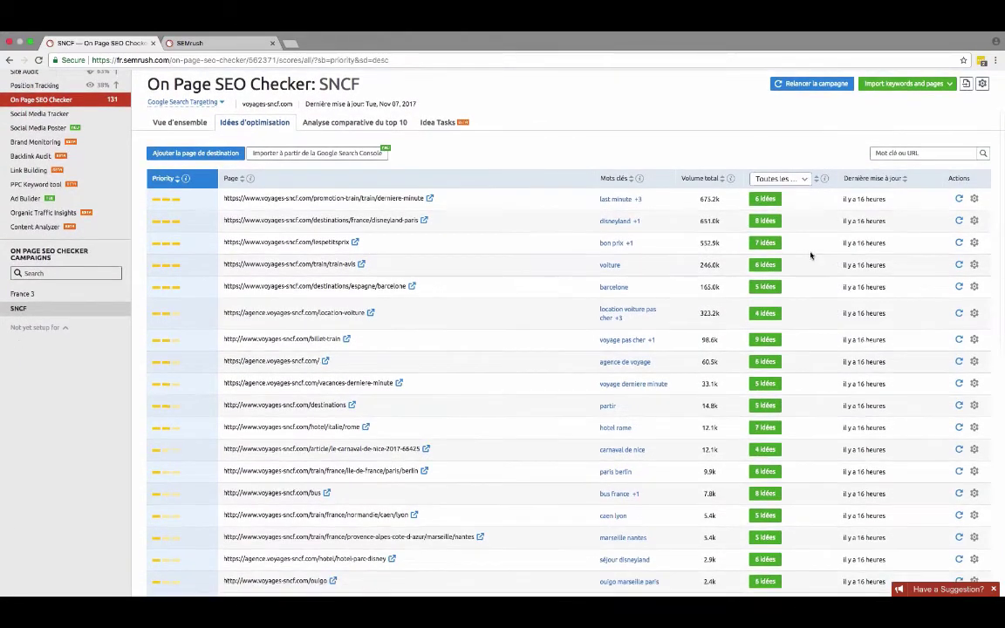
click(805, 180)
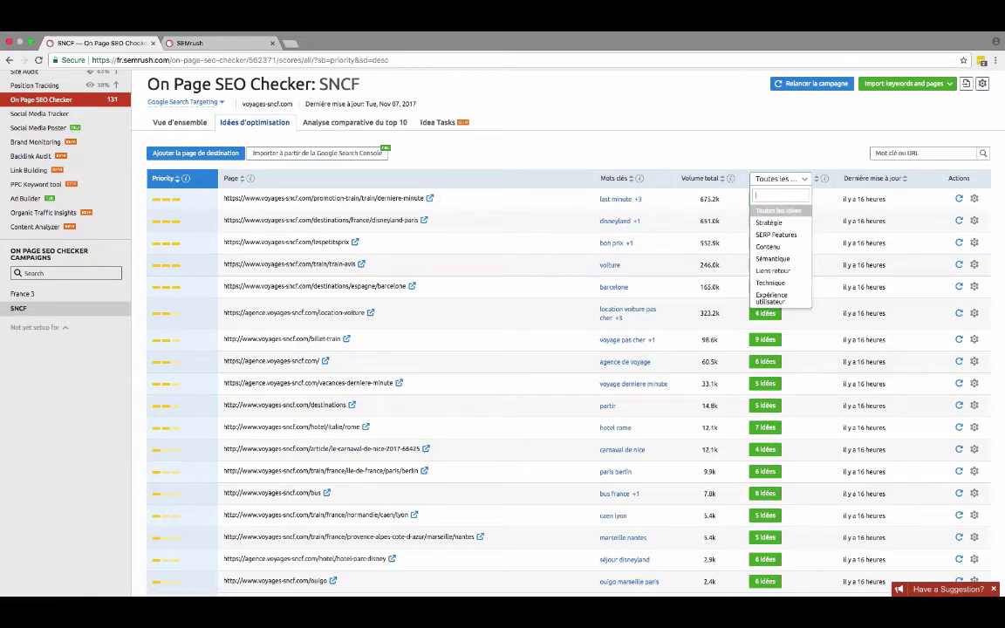
click(777, 236)
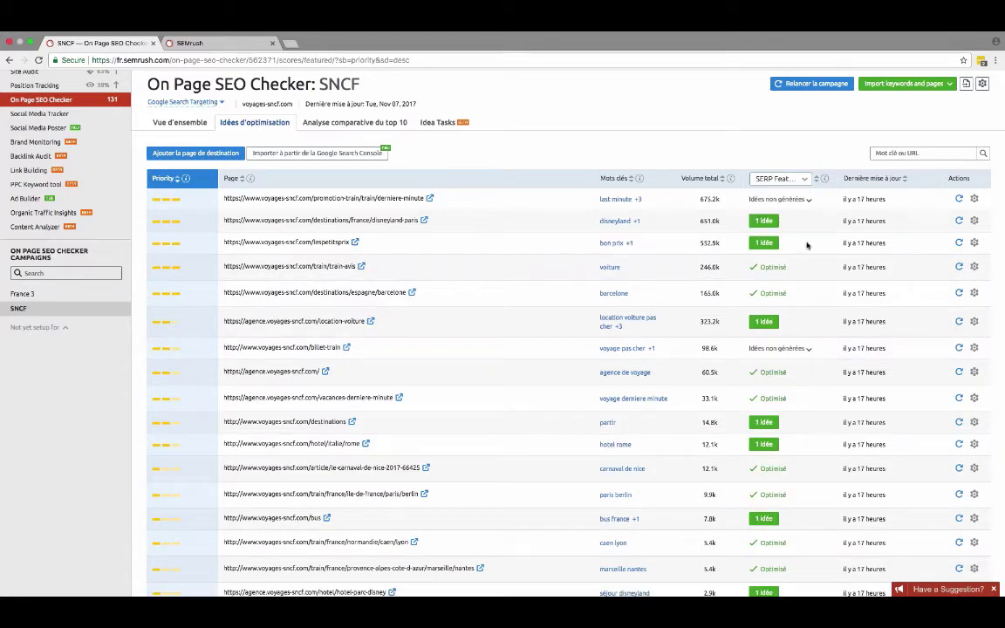
Step: Open the optimization ideas for the hotel/italie/rome page and read the SERP Features suggestion on marking up the aggregate rating
scroll(817, 267, down, 2)
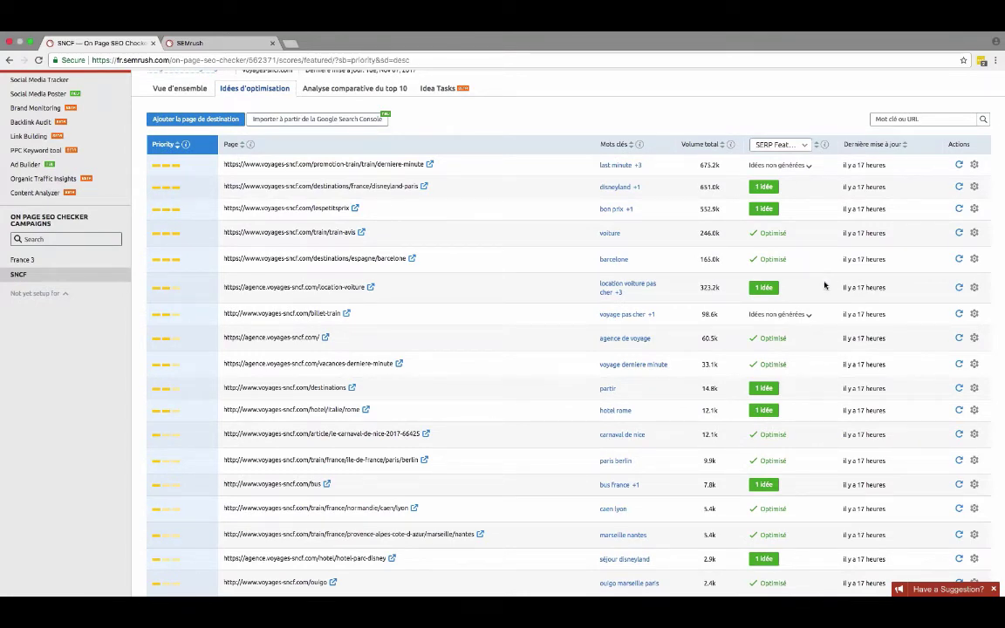
scroll(814, 287, down, 3)
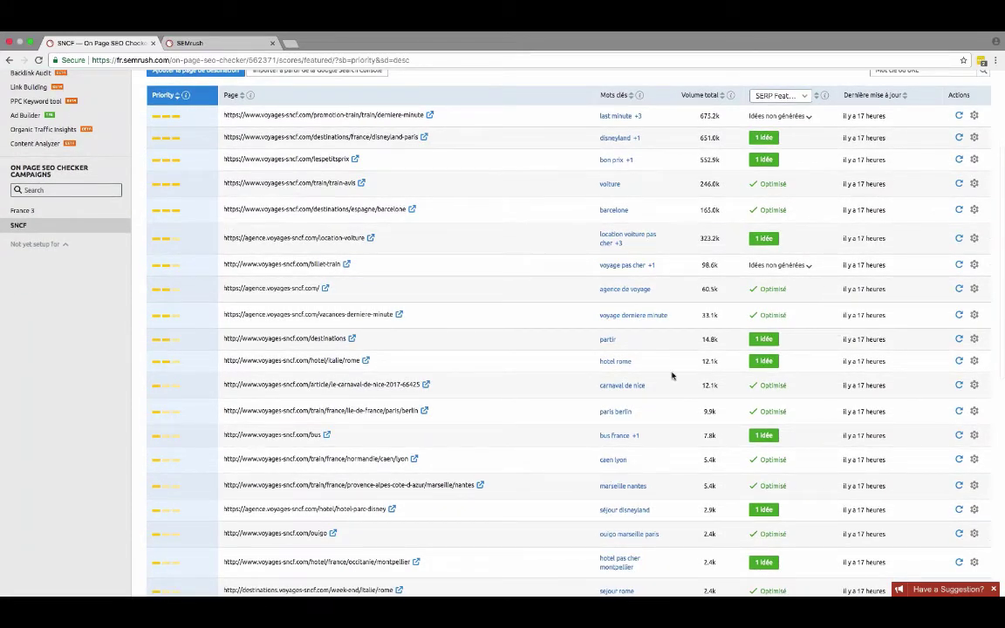
click(764, 361)
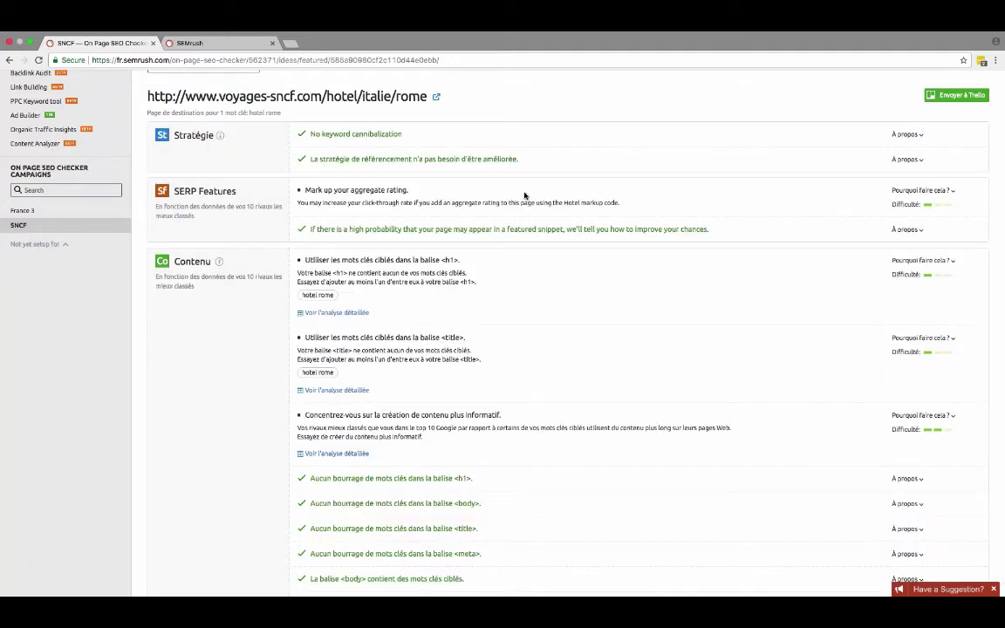
scroll(692, 278, down, 1)
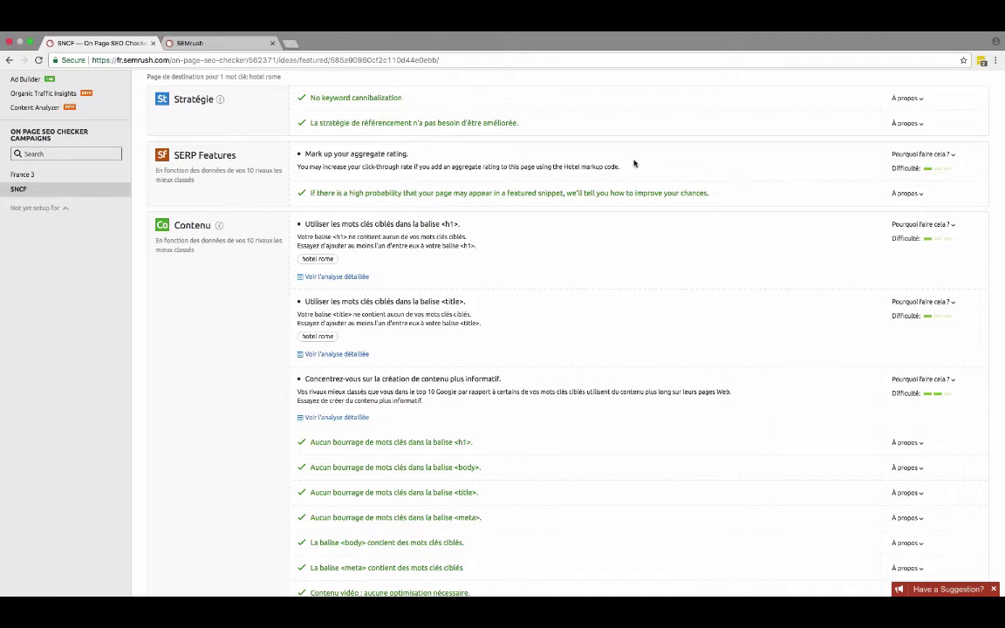
scroll(667, 179, down, 1)
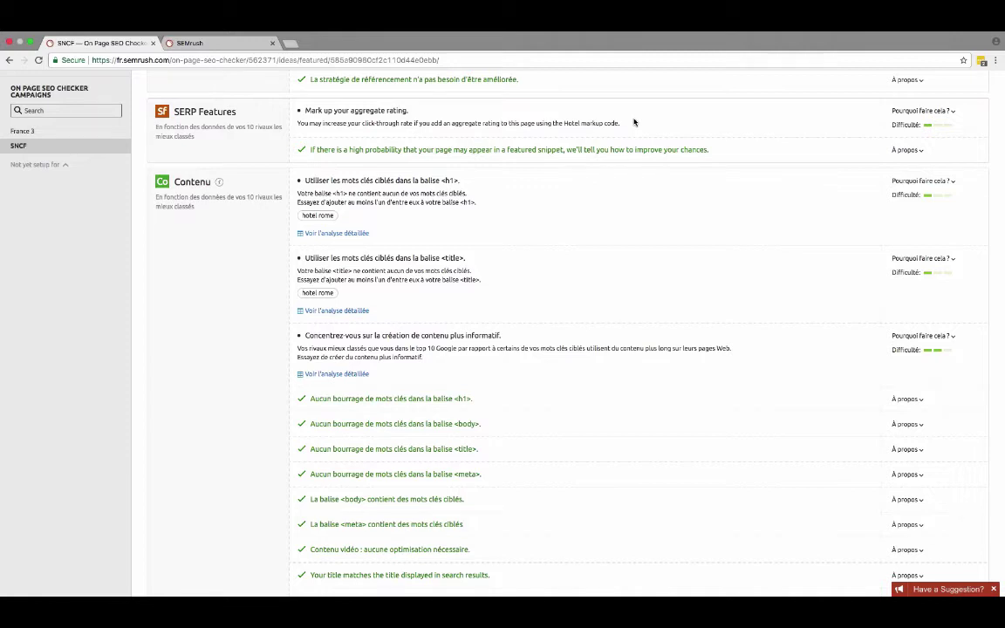
scroll(638, 133, down, 1)
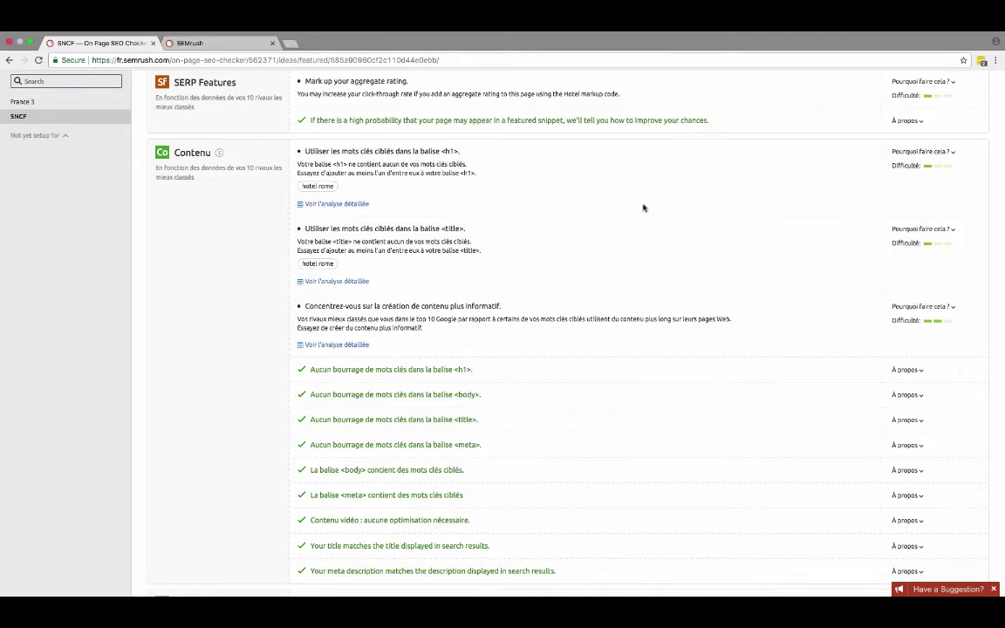
Step: Review the hotel/italie/rome page's content ideas for the h1 tag, title tag and more informative content, plus the content checks already passed
scroll(643, 208, down, 2)
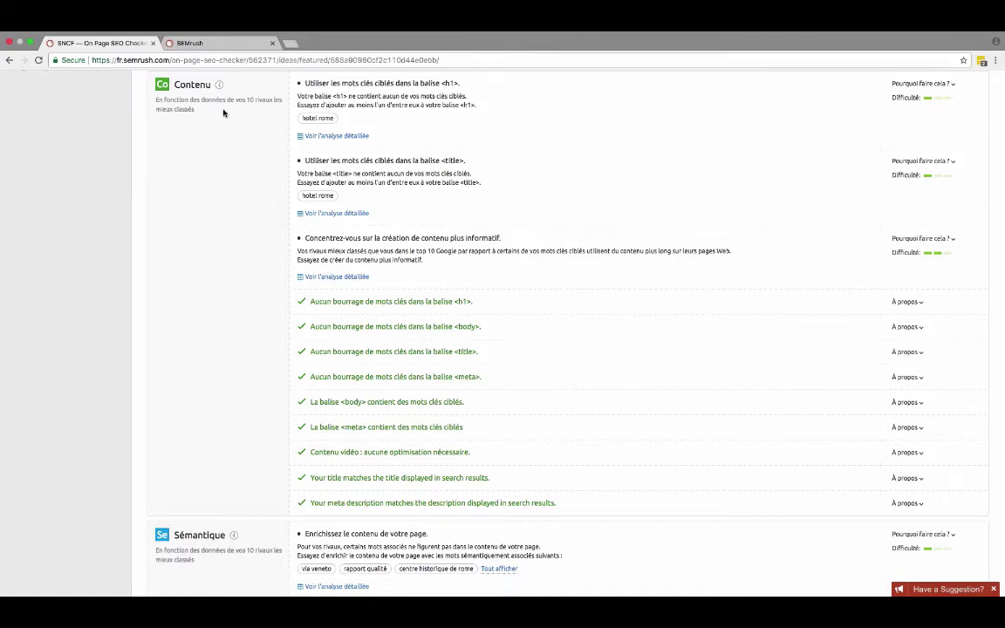
scroll(563, 184, up, 2)
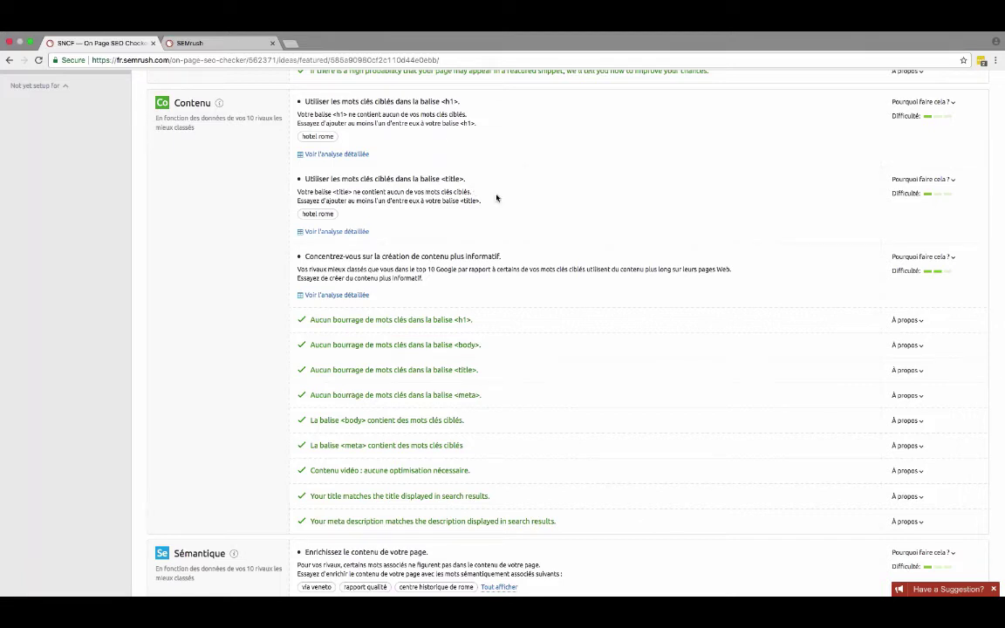
scroll(498, 198, down, 3)
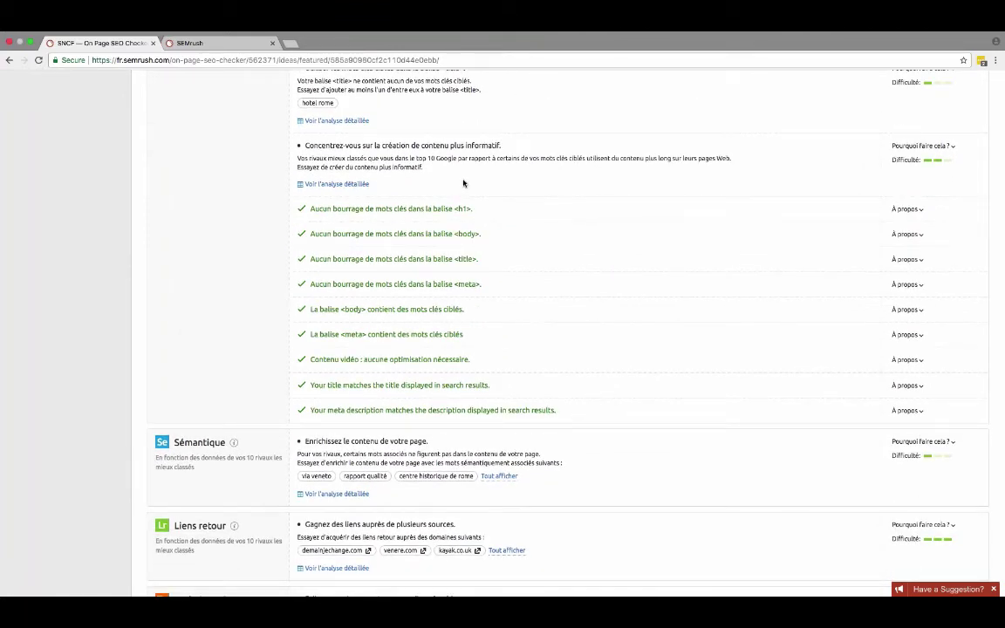
scroll(523, 244, down, 2)
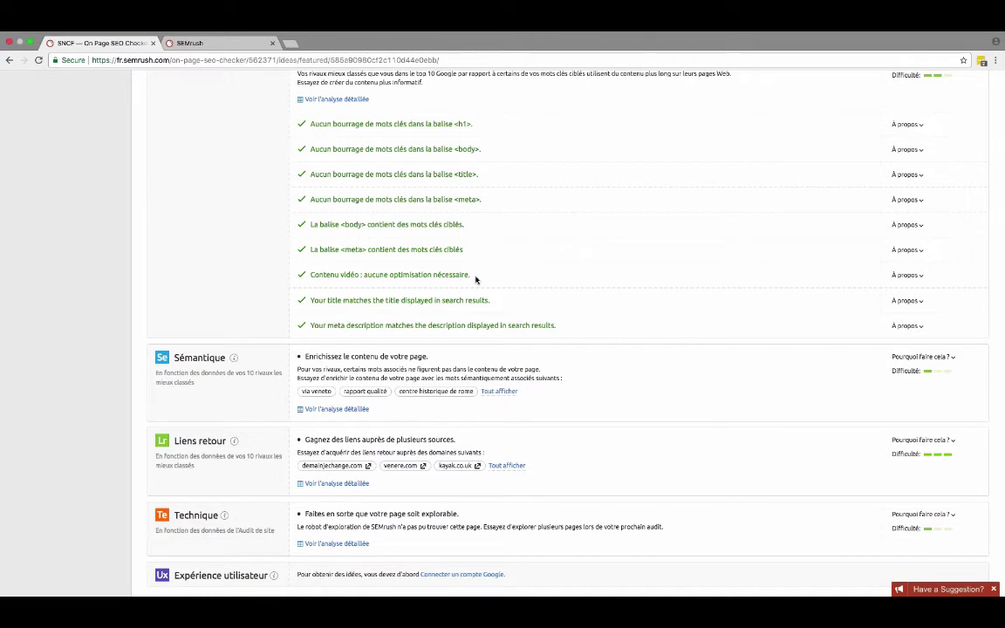
Step: Show all the semantically related words suggested for the hotel/italie/rome page and look over its backlink and technical ideas
scroll(475, 280, down, 5)
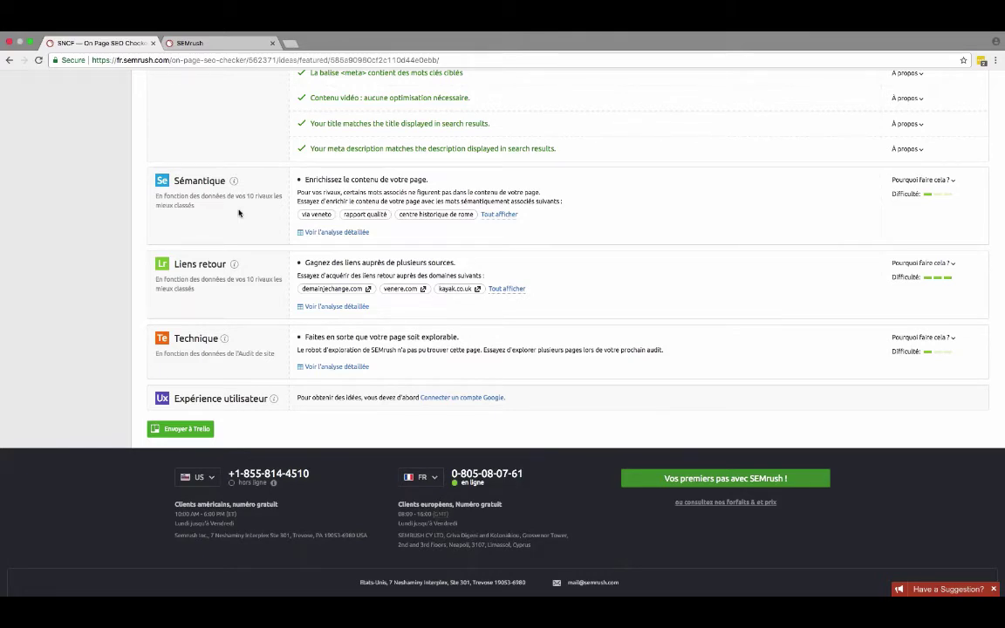
scroll(510, 218, down, 1)
click(502, 203)
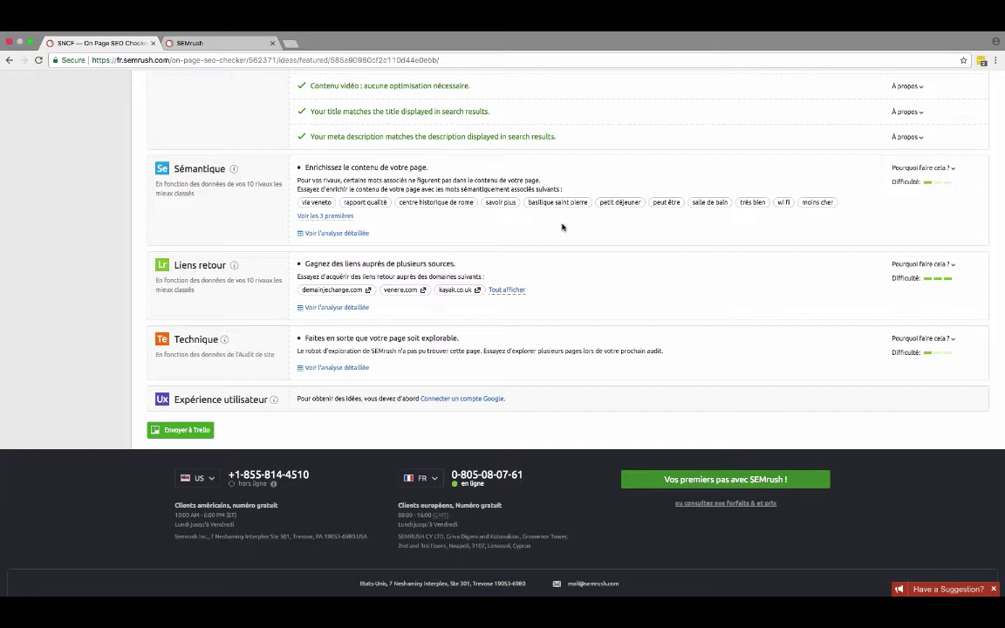
scroll(562, 226, down, 3)
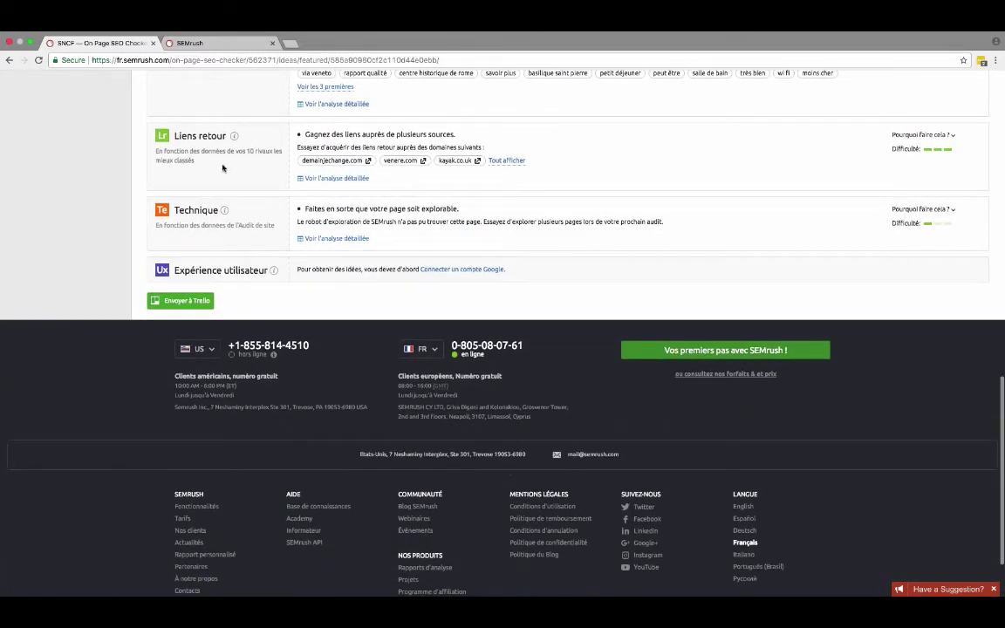
Step: Show all the domains suggested for earning backlinks to the hotel/italie/rome page and look back over its semantic and content ideas
click(506, 161)
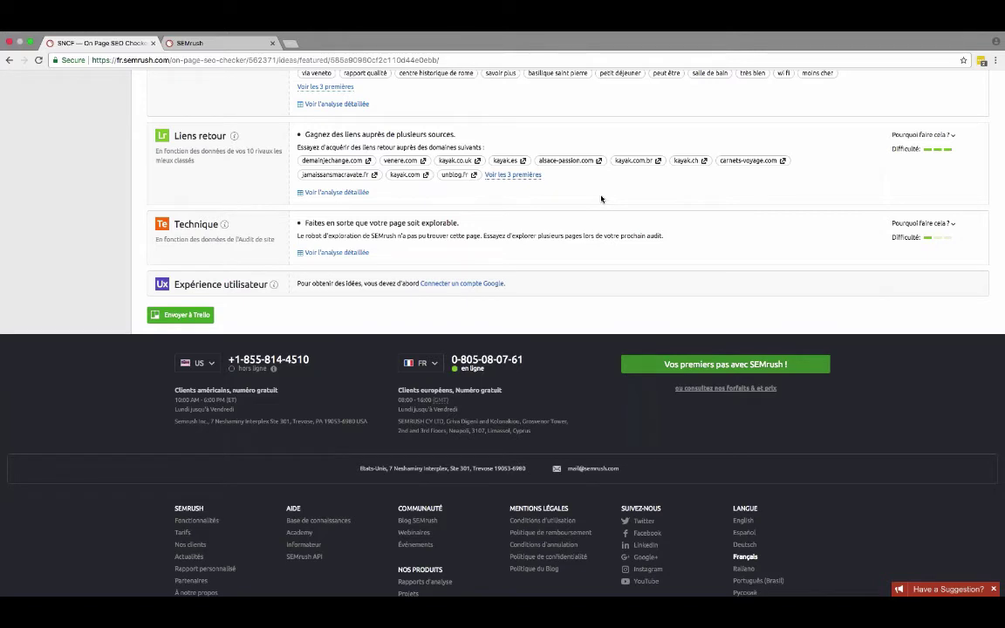
scroll(602, 199, up, 5)
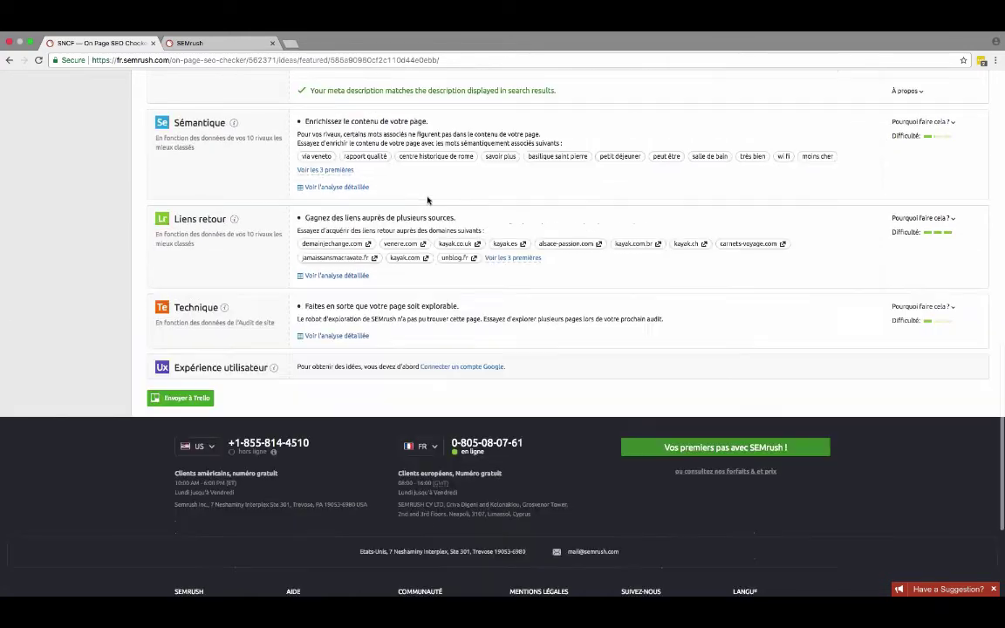
scroll(514, 332, up, 9)
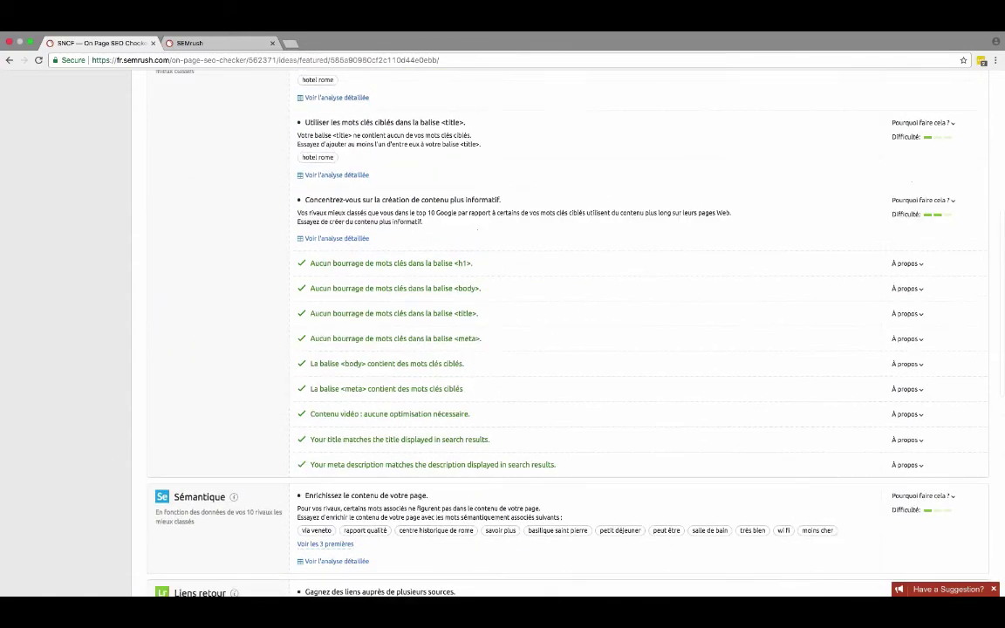
Step: Open the detailed analysis for the hotel/italie/rome page and examine its keyword usage, TF-IDF and keyword occurrences against rivals
click(349, 223)
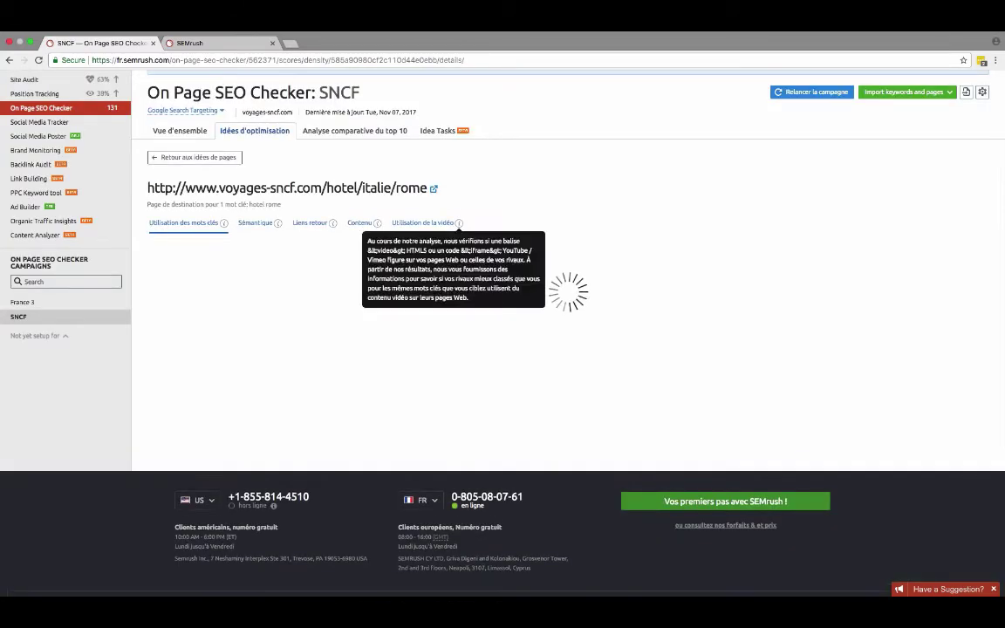
scroll(513, 209, down, 1)
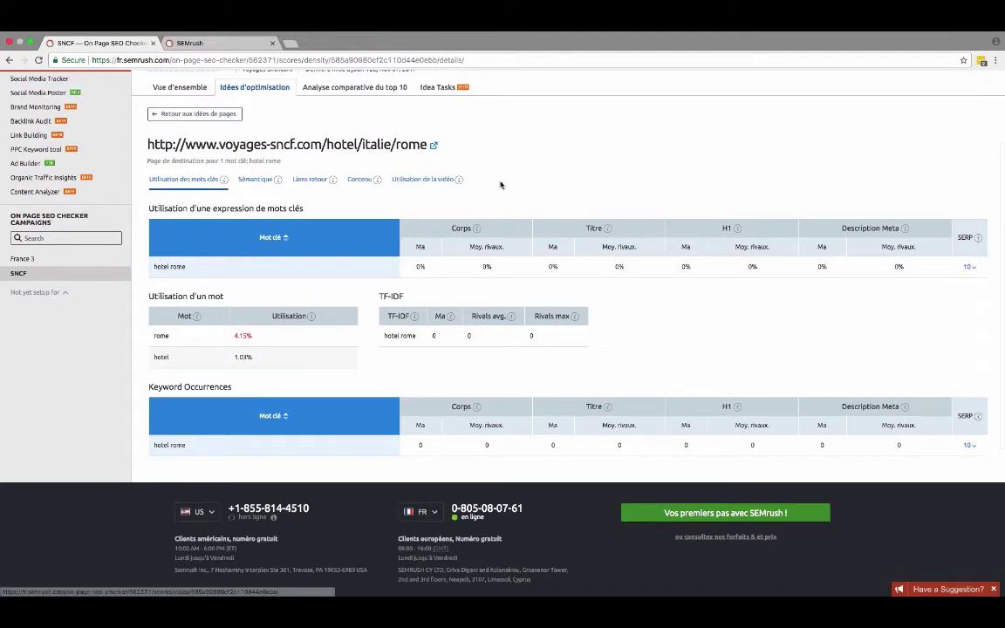
scroll(509, 184, down, 2)
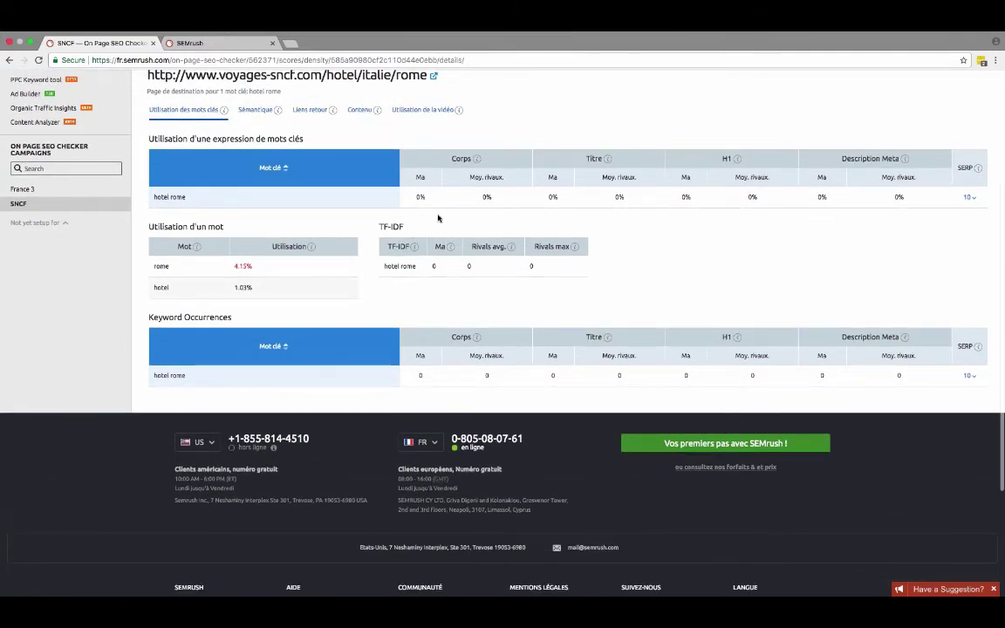
scroll(419, 225, up, 3)
scroll(368, 235, down, 1)
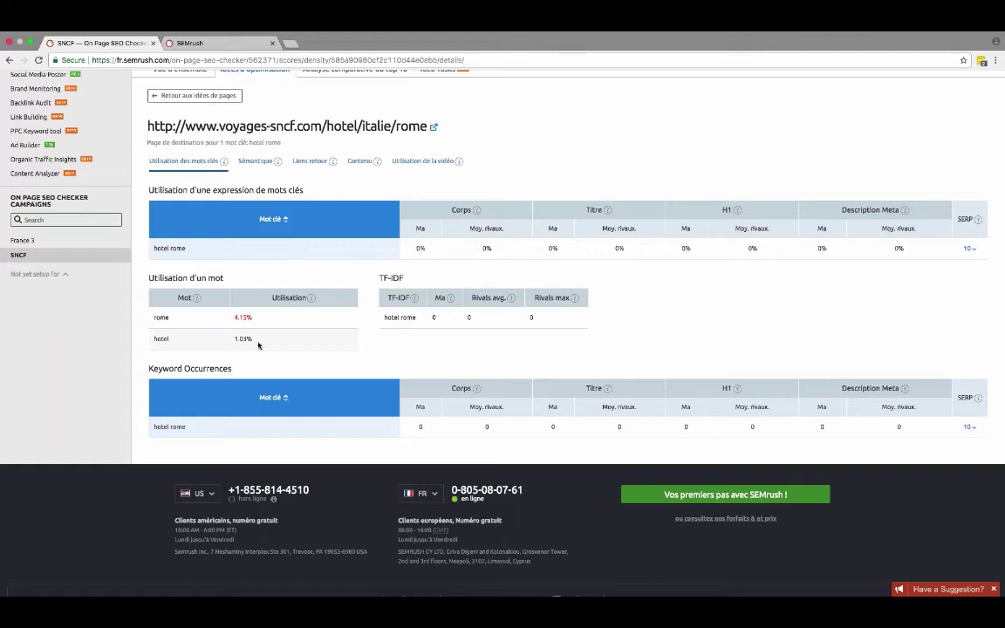
Step: View the semantic analysis and compare which related words from the top 10 competitors the page and its rivals use
click(257, 162)
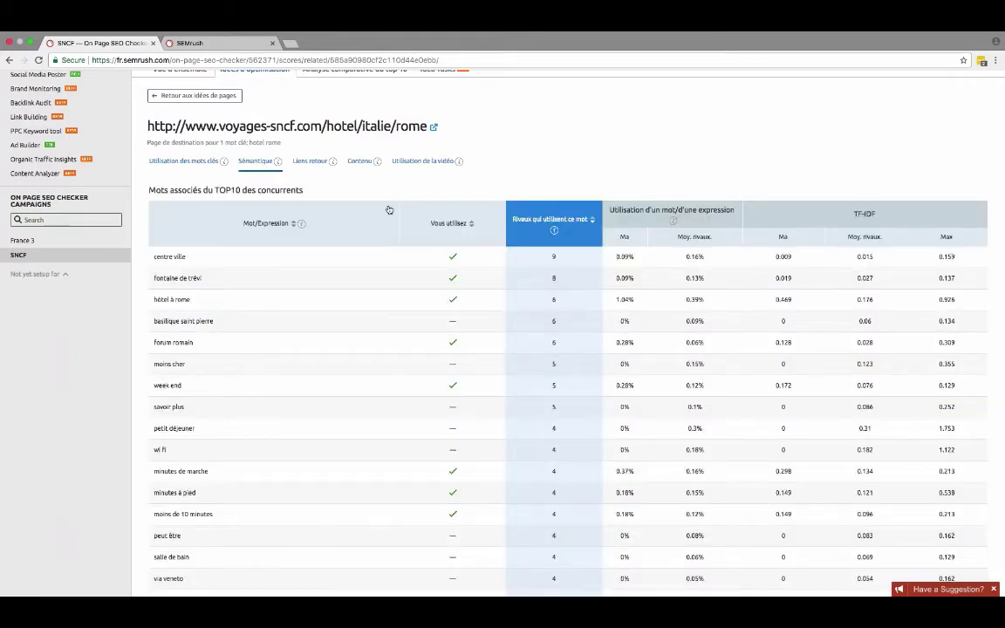
scroll(390, 210, down, 2)
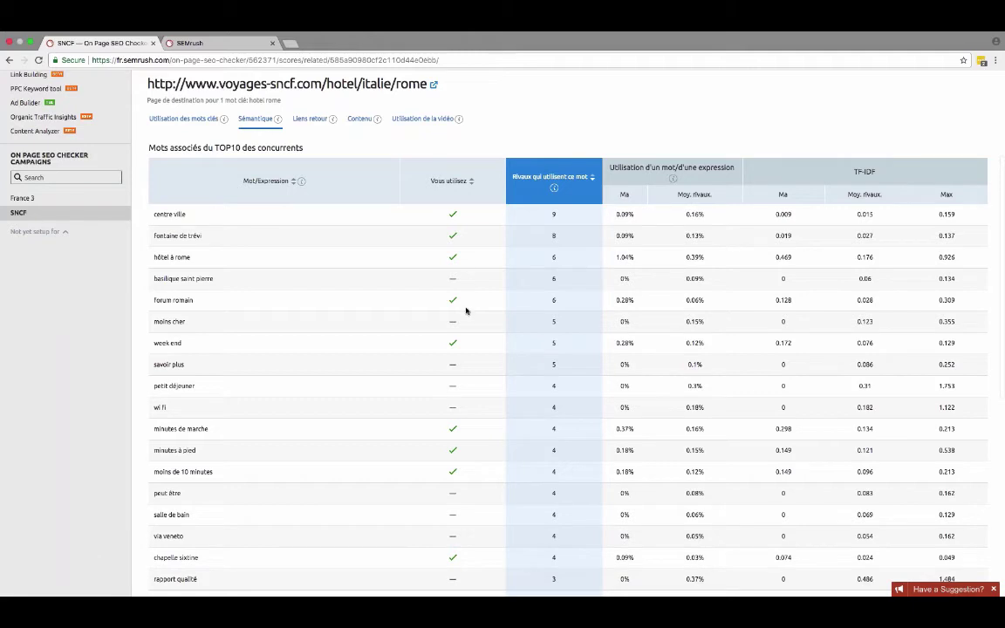
scroll(467, 310, down, 2)
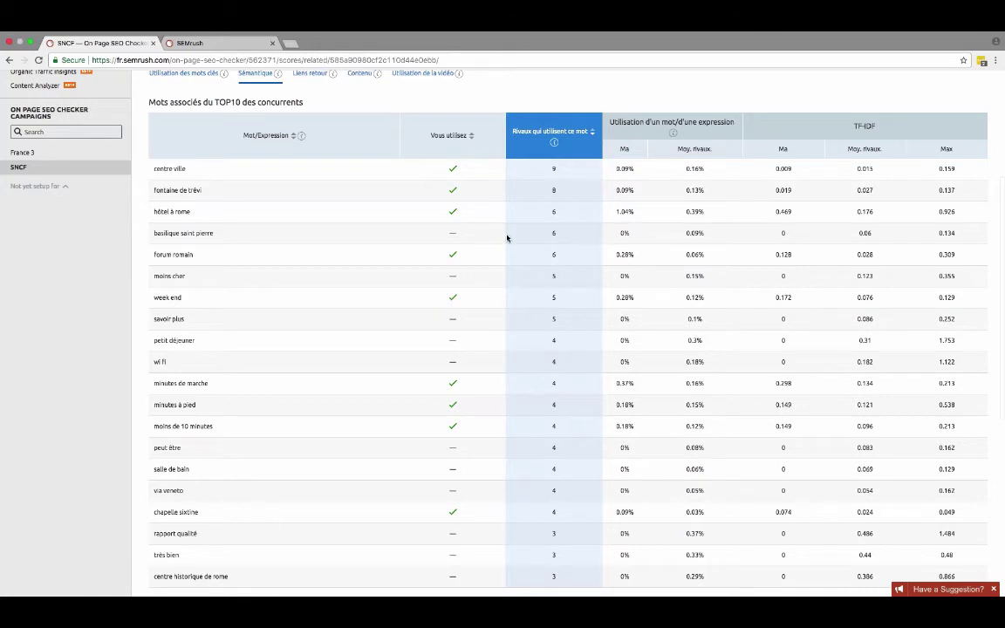
scroll(630, 366, up, 4)
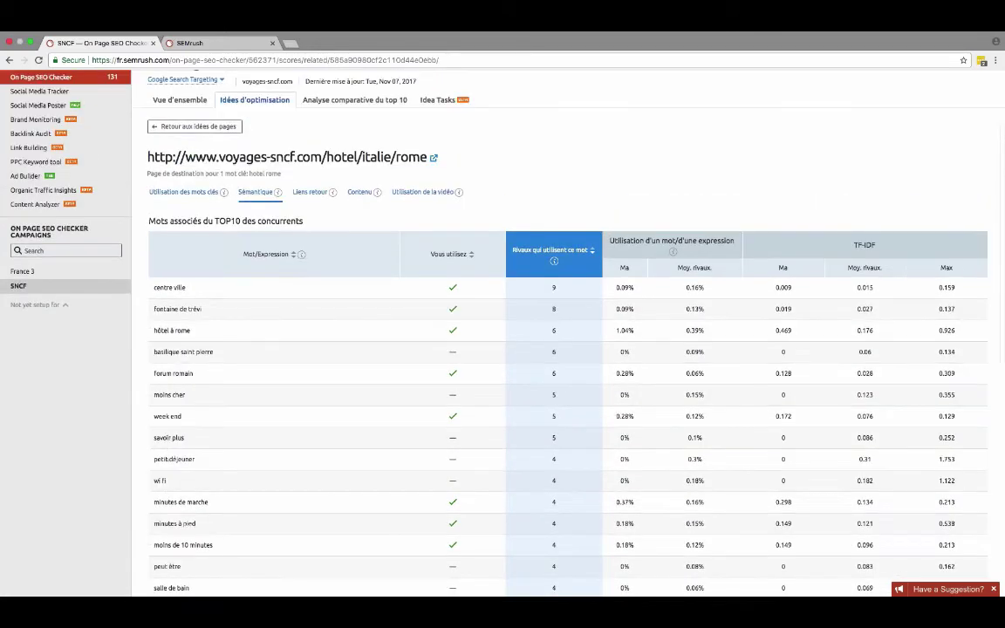
Step: Compare the hotel/italie/rome page with its top 10 rivals on referring domains, content length and video usage
click(310, 201)
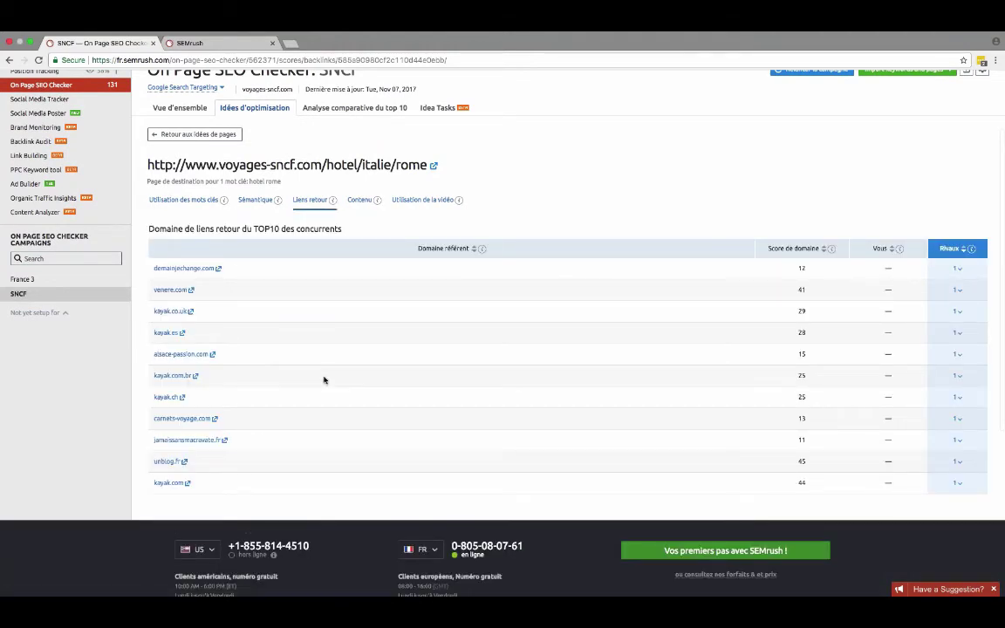
click(360, 200)
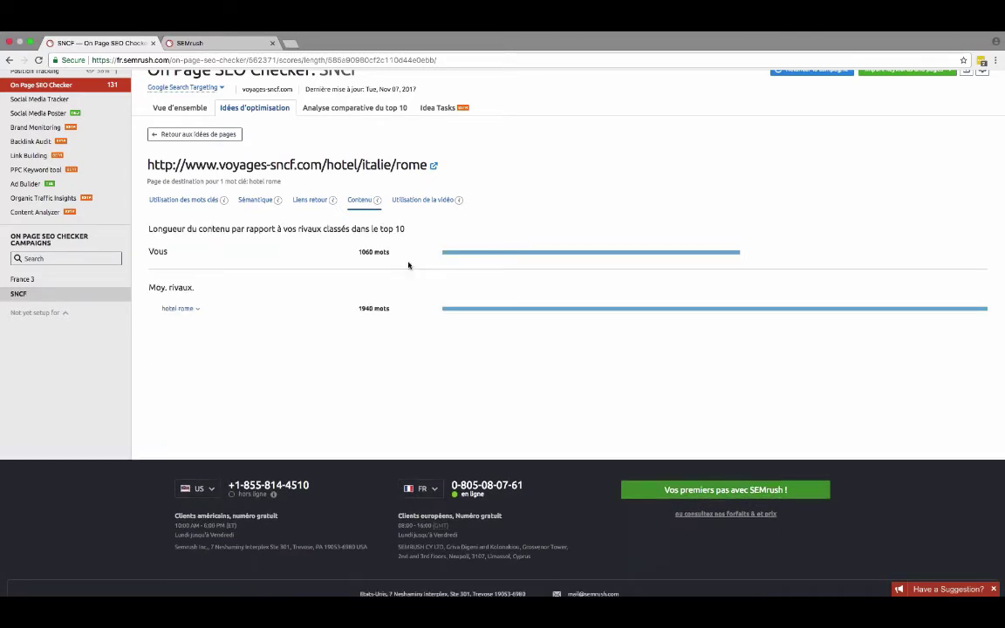
click(423, 200)
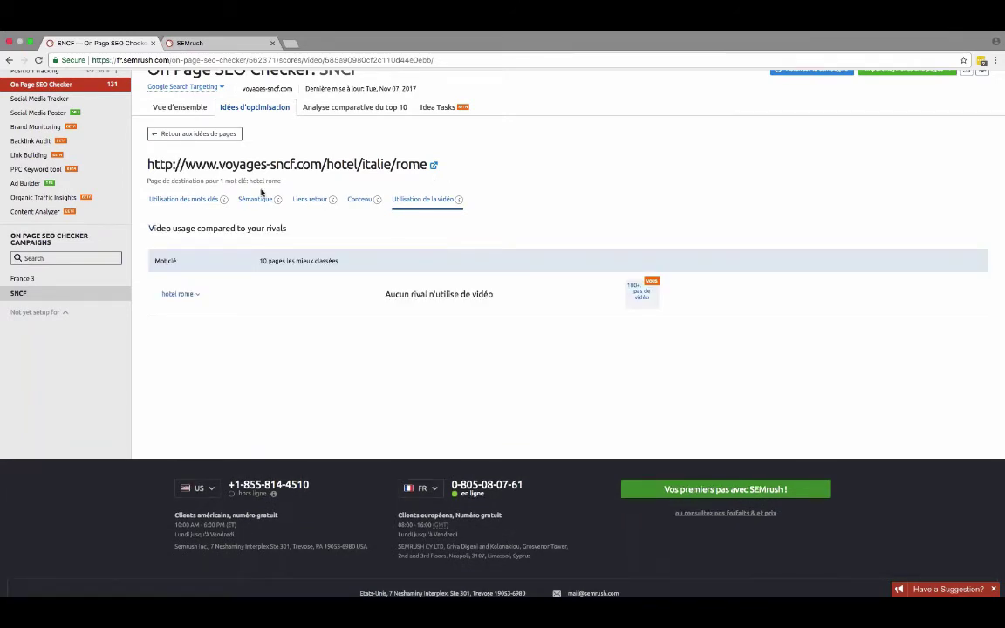
Step: Return to the hotel/italie/rome page's full list of optimization ideas and review its sections from strategy to user experience
click(198, 134)
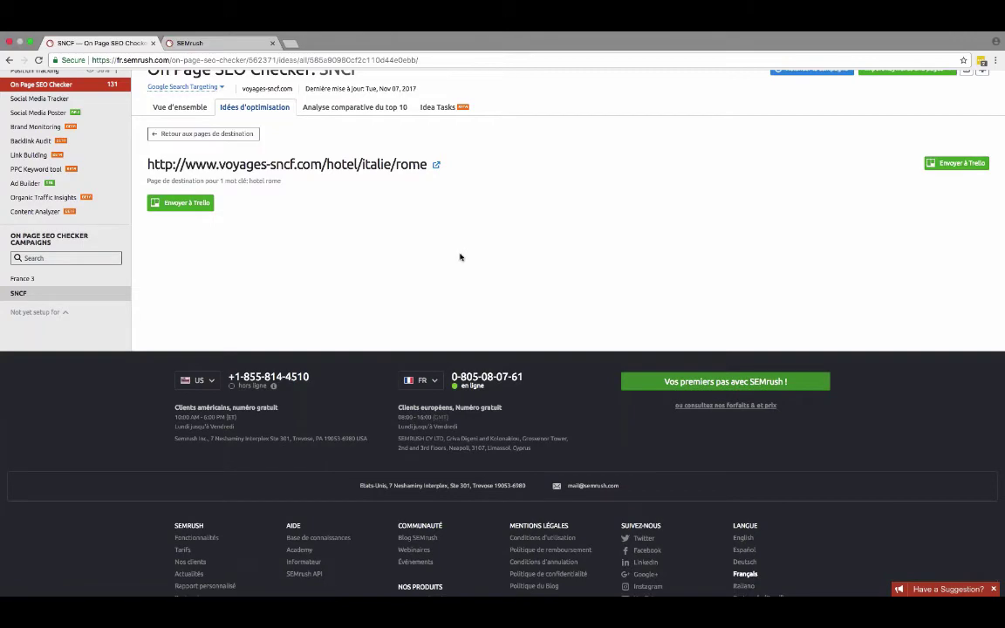
scroll(461, 257, down, 10)
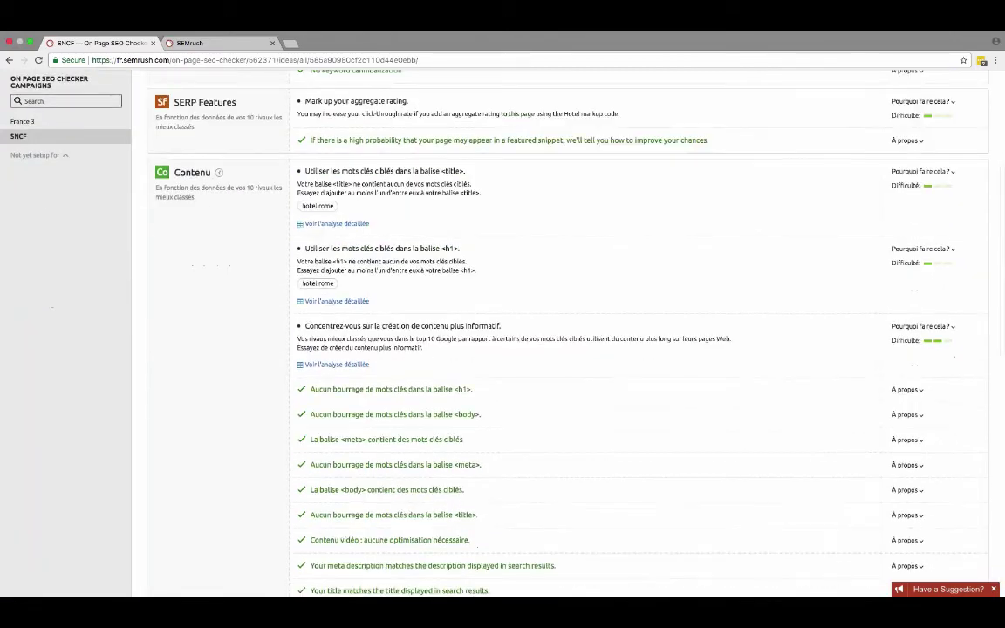
scroll(194, 199, down, 5)
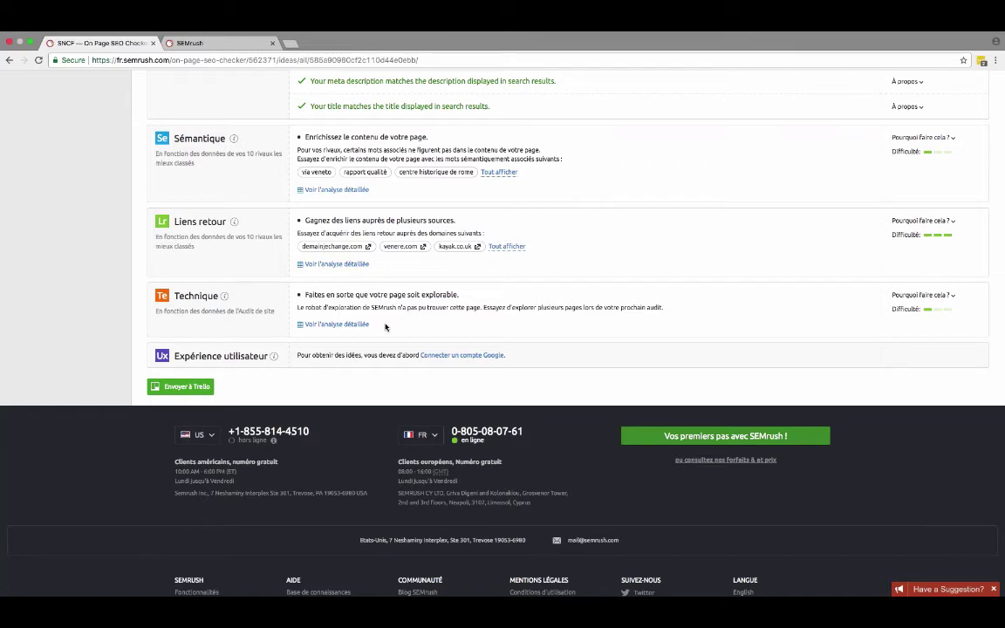
scroll(506, 348, down, 1)
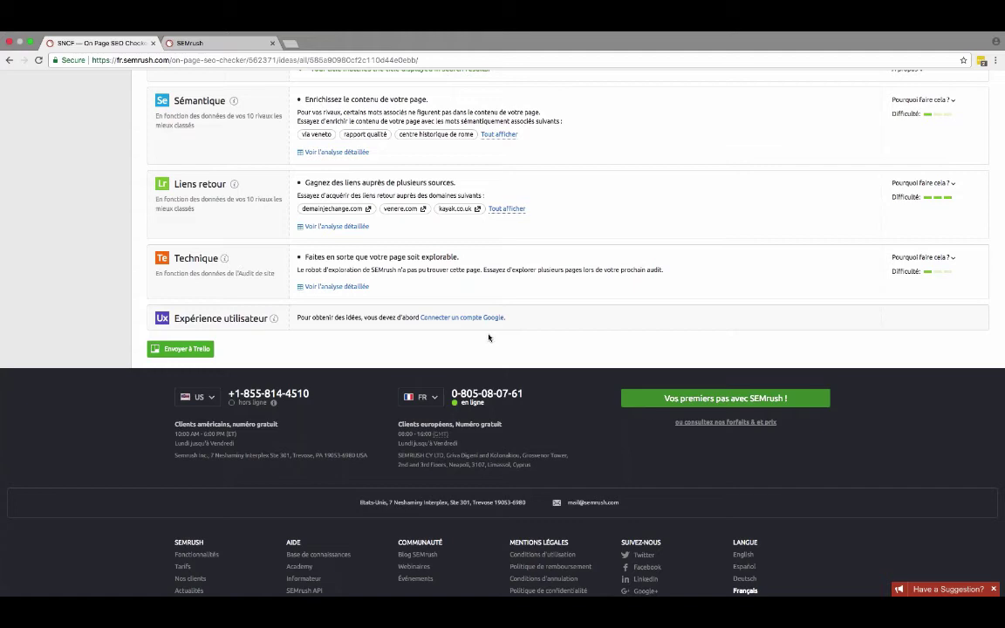
scroll(489, 338, up, 3)
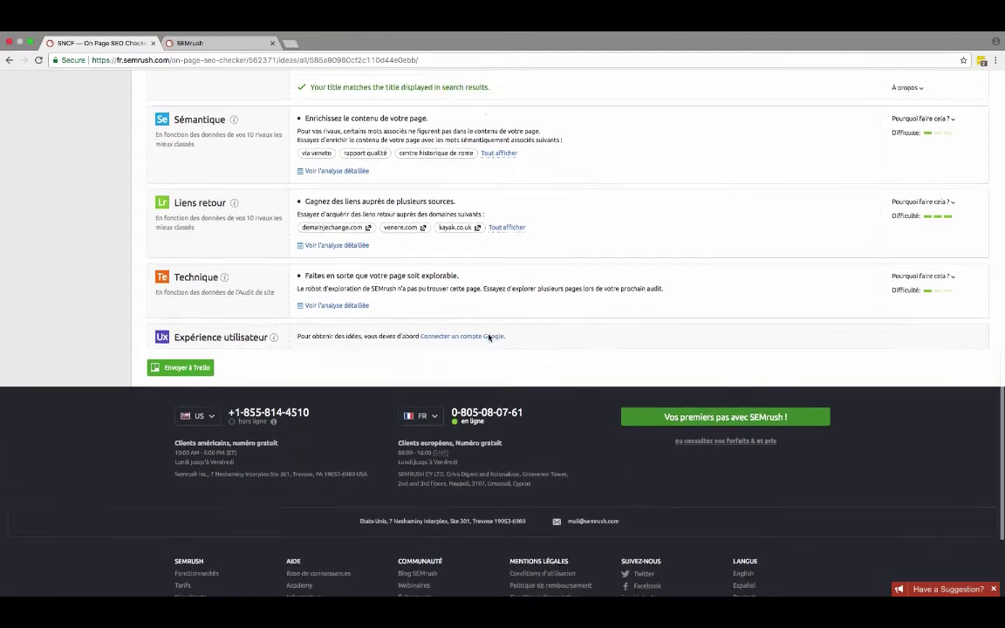
scroll(488, 338, up, 10)
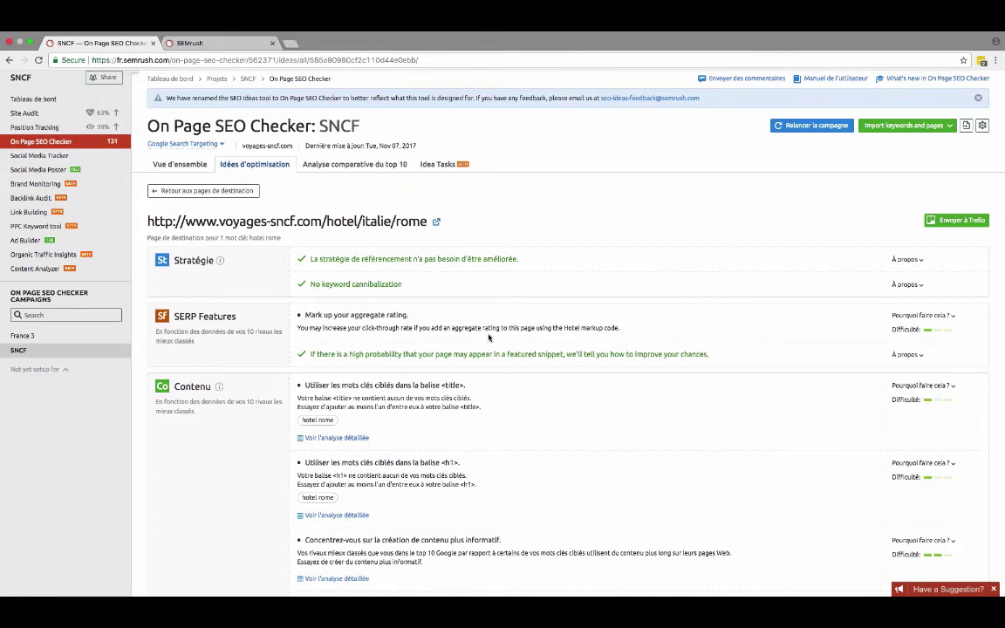
scroll(489, 337, down, 3)
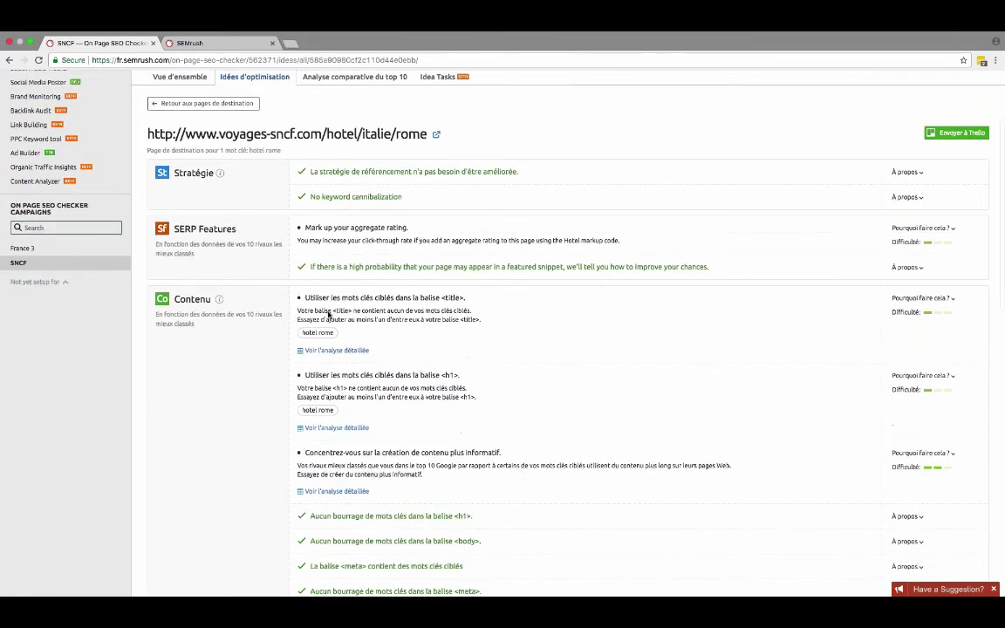
scroll(210, 227, up, 3)
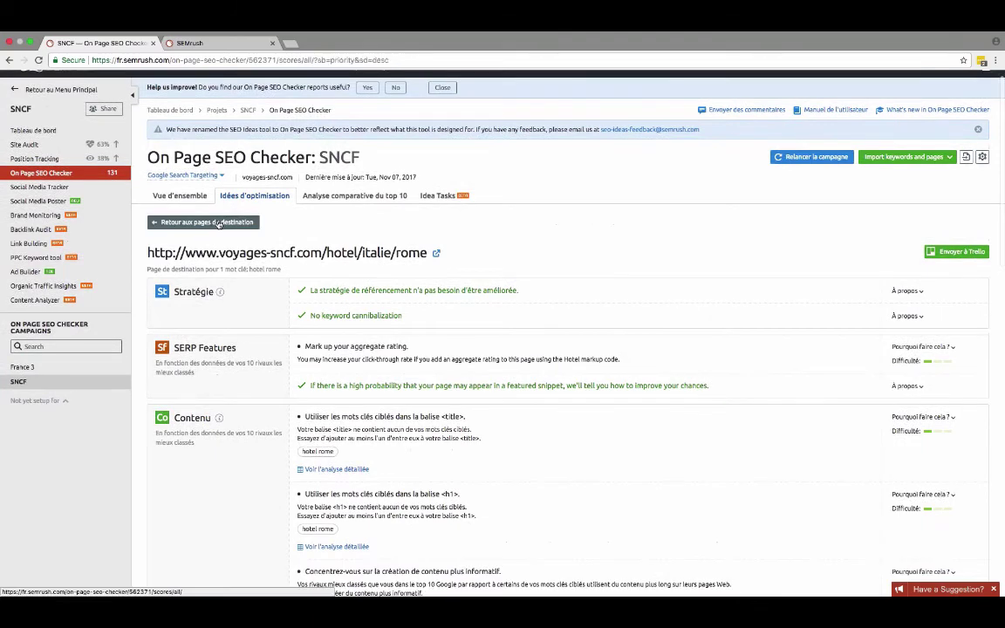
Step: Return to the landing page list and look over the pages by priority, keywords, total volume and number of ideas
click(207, 222)
scroll(448, 305, down, 1)
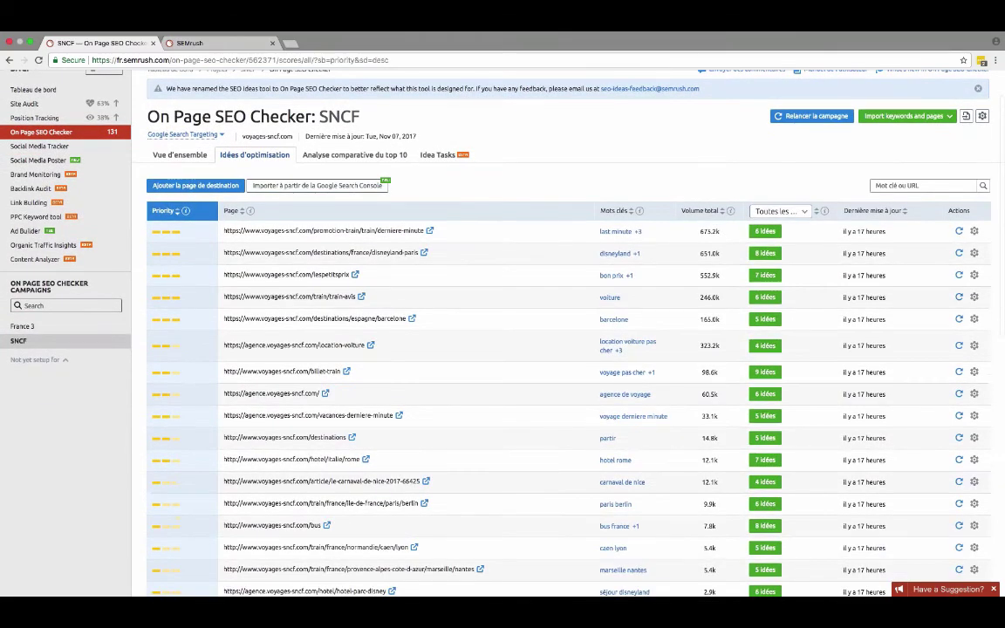
scroll(419, 350, down, 3)
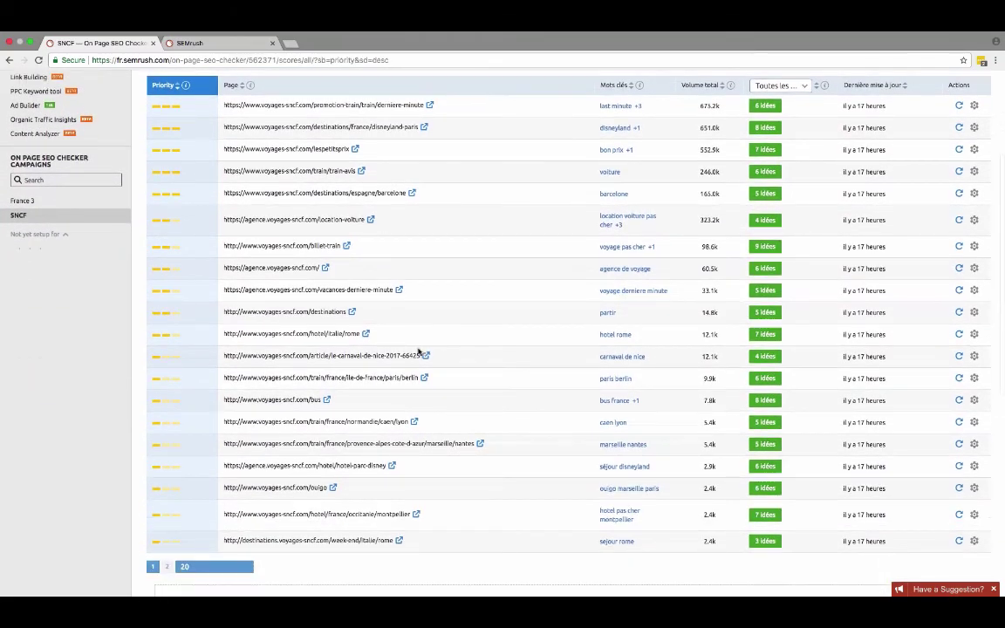
scroll(420, 350, up, 1)
scroll(419, 406, up, 1)
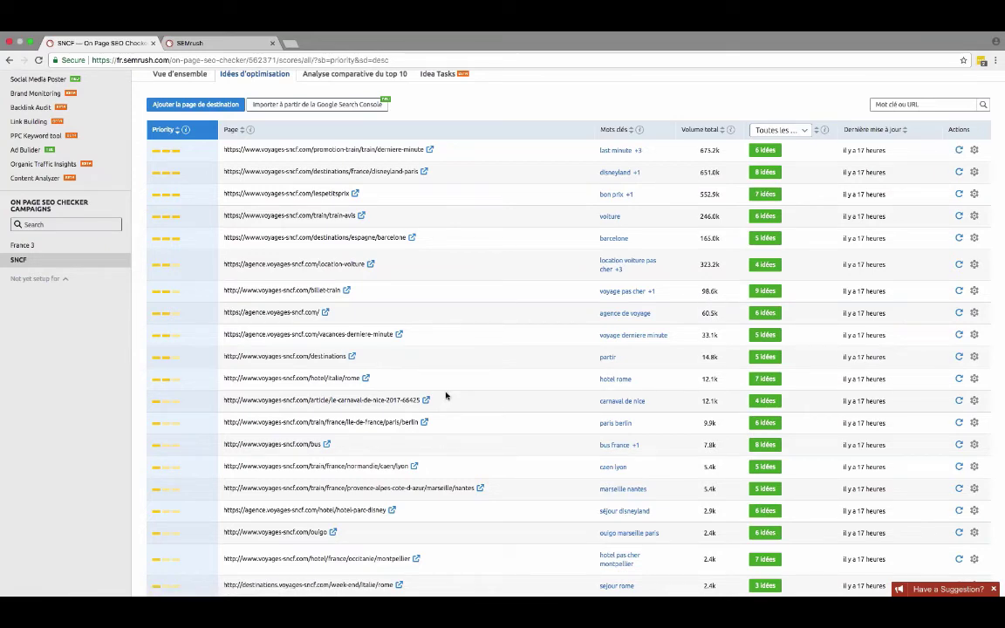
scroll(445, 394, down, 1)
scroll(445, 394, down, 2)
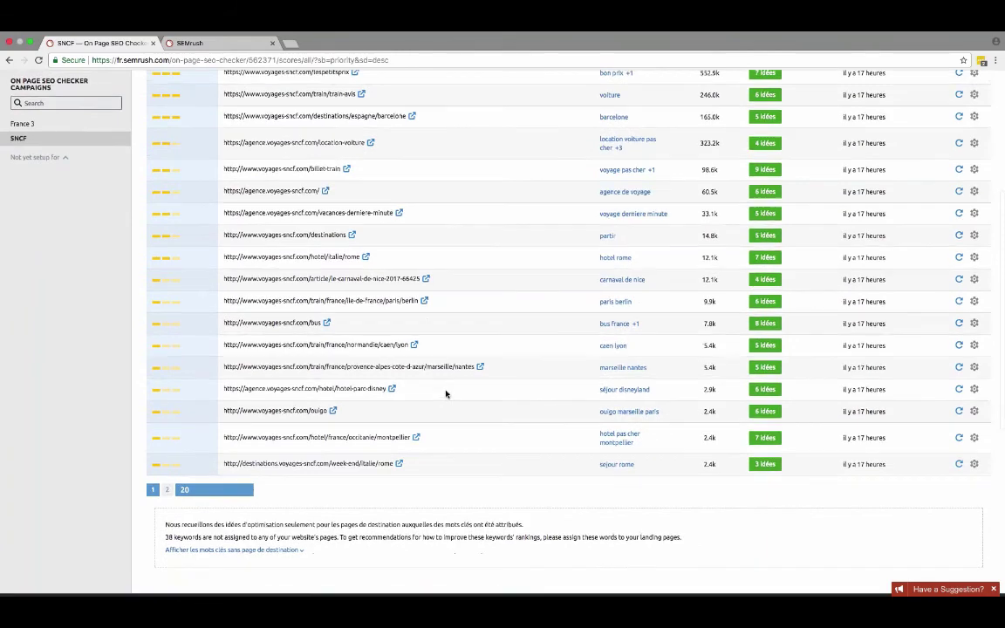
scroll(445, 394, up, 4)
scroll(445, 393, up, 3)
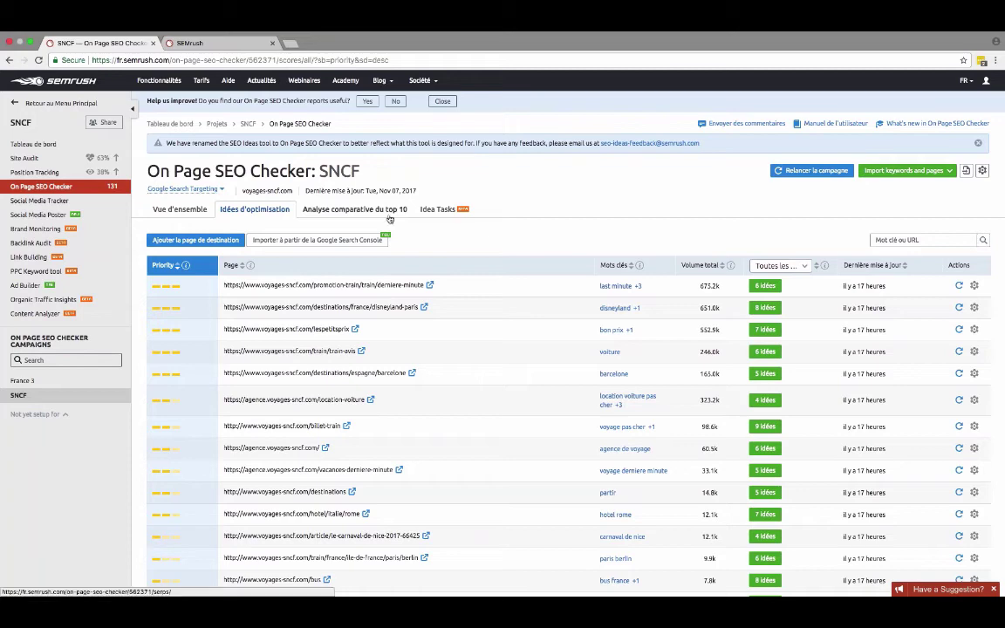
Step: Open the top 10 benchmarking report and examine how each target keyword's page compares on content, referring domains, video, keyword usage, markups and readability
click(333, 214)
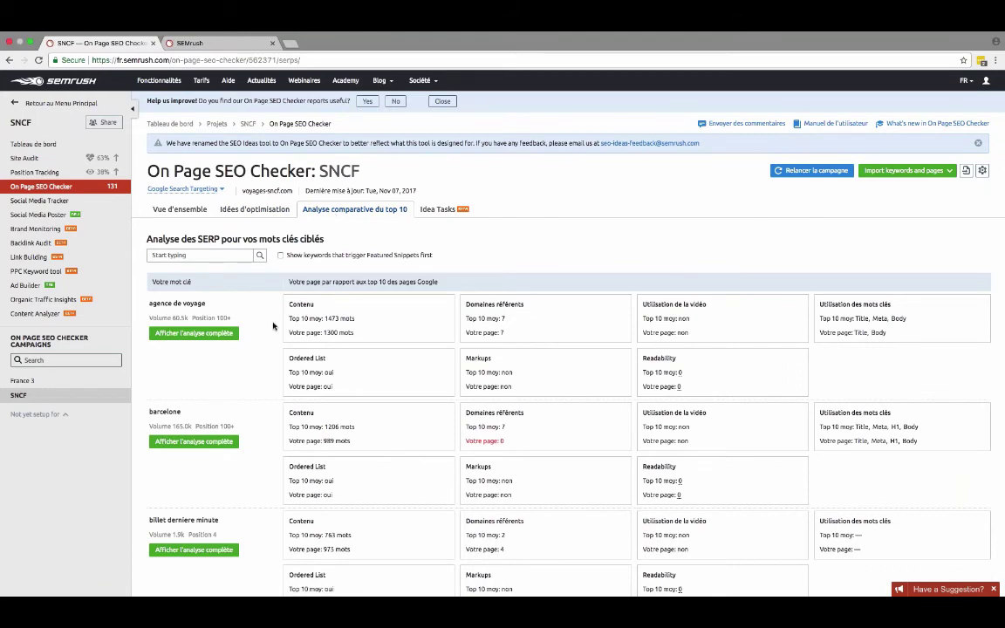
scroll(272, 327, down, 10)
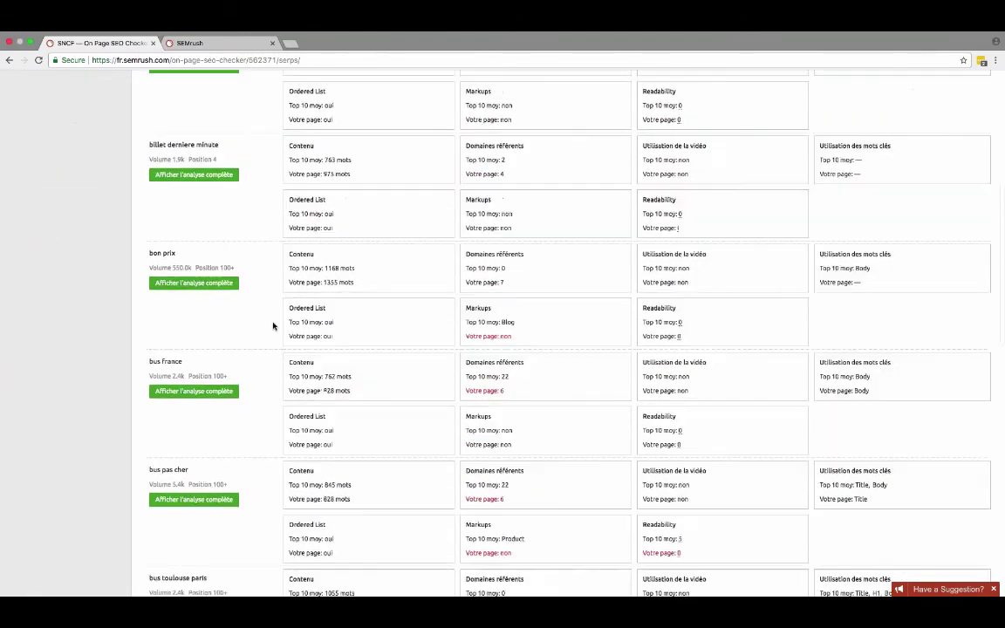
scroll(272, 326, down, 10)
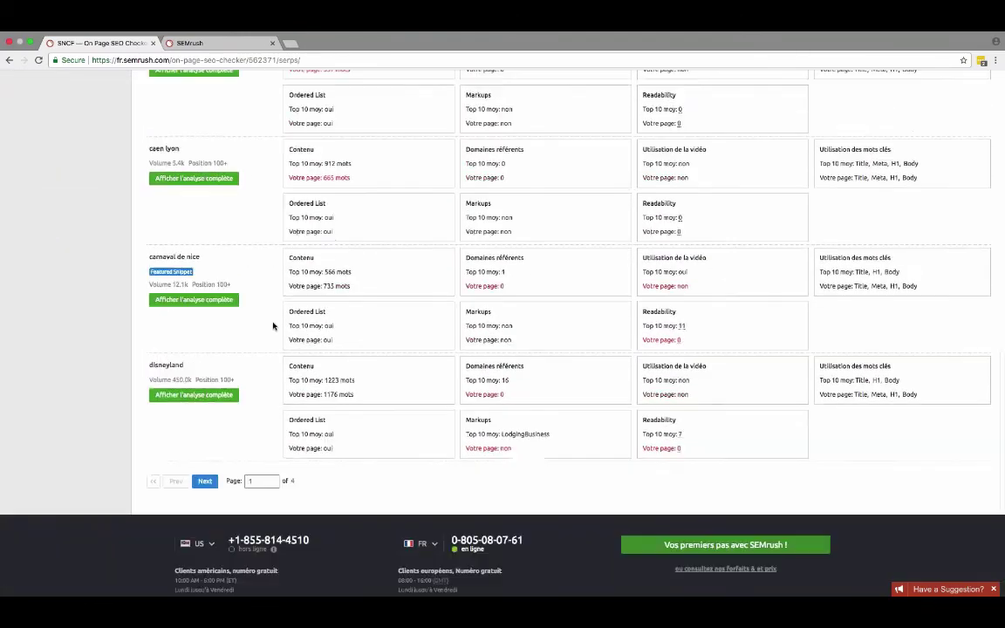
scroll(273, 326, down, 3)
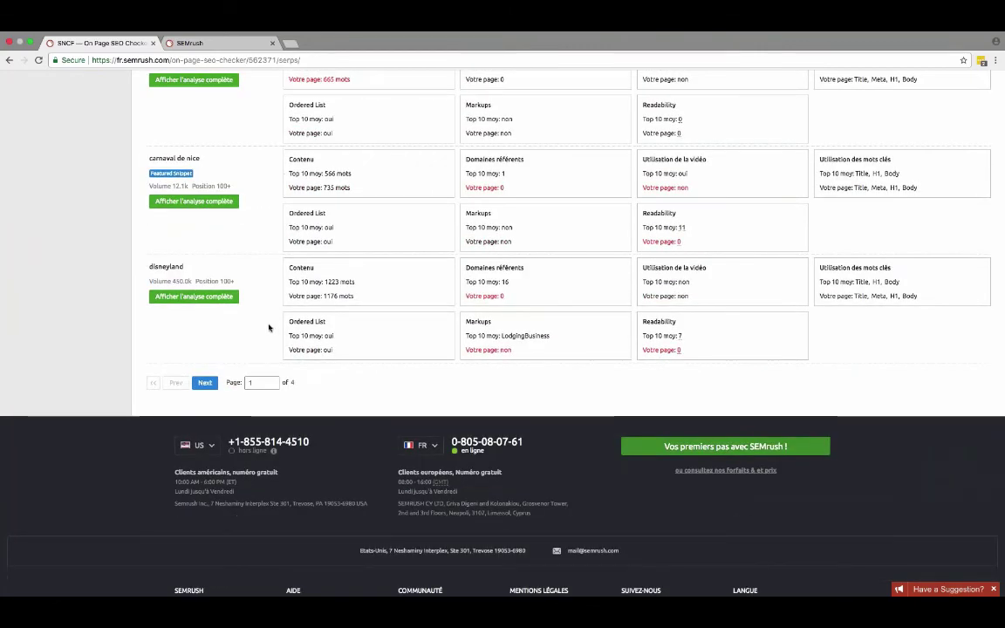
scroll(231, 262, up, 1)
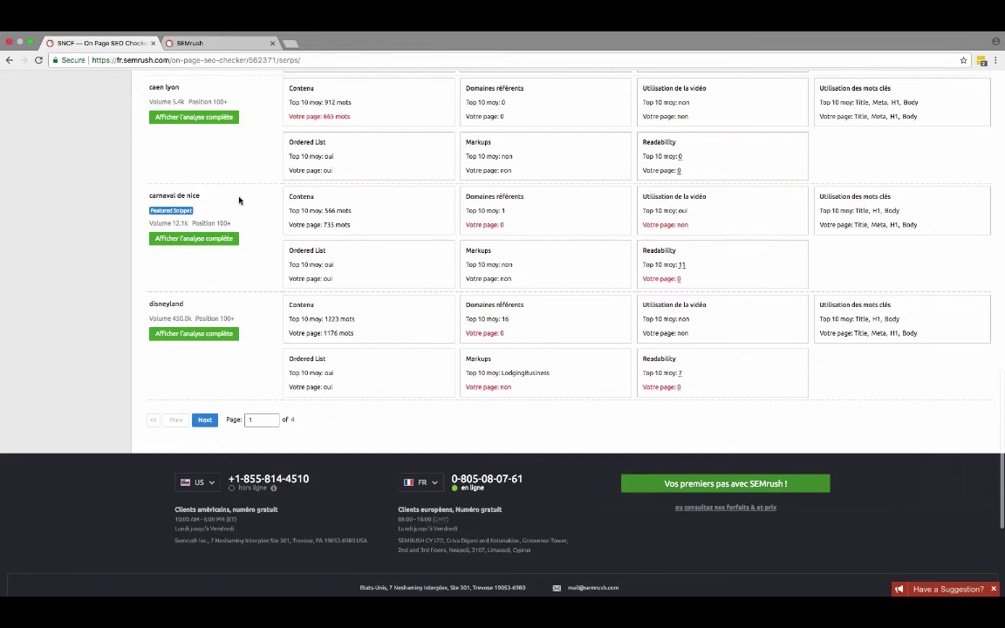
scroll(227, 192, up, 5)
scroll(239, 200, up, 15)
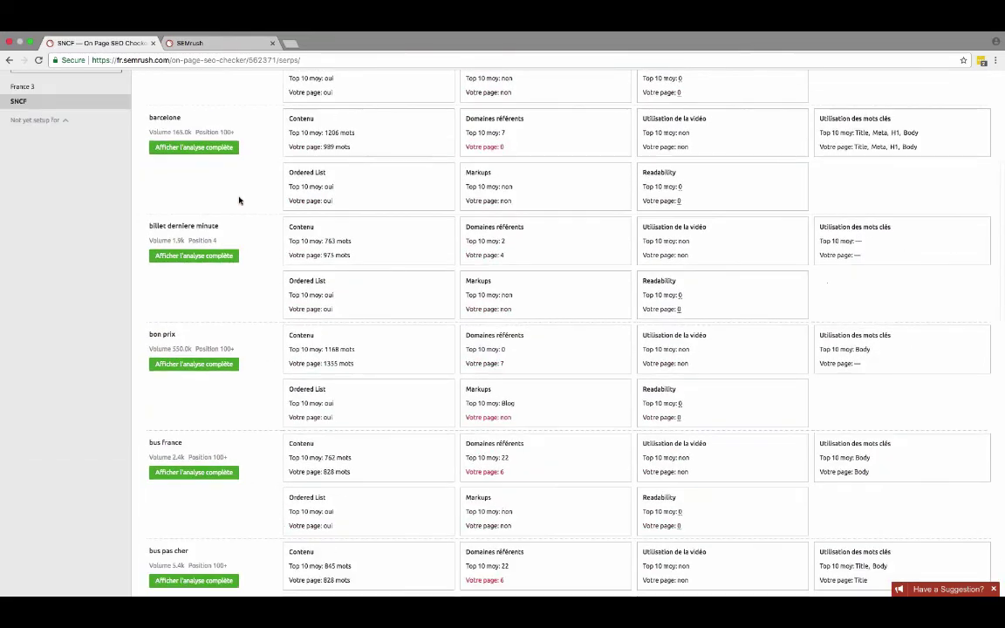
scroll(239, 200, down, 3)
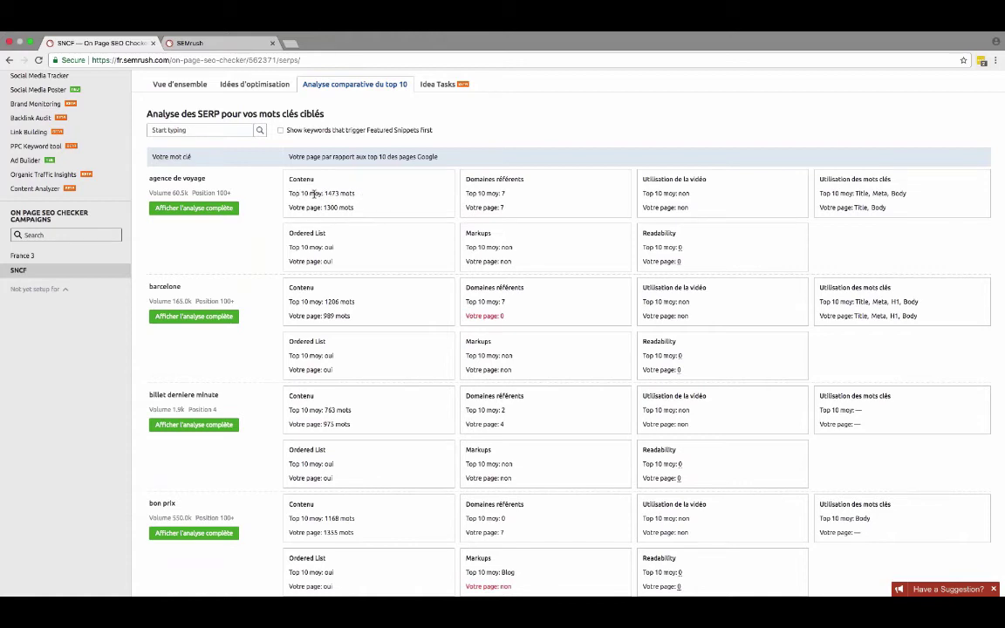
scroll(313, 194, down, 1)
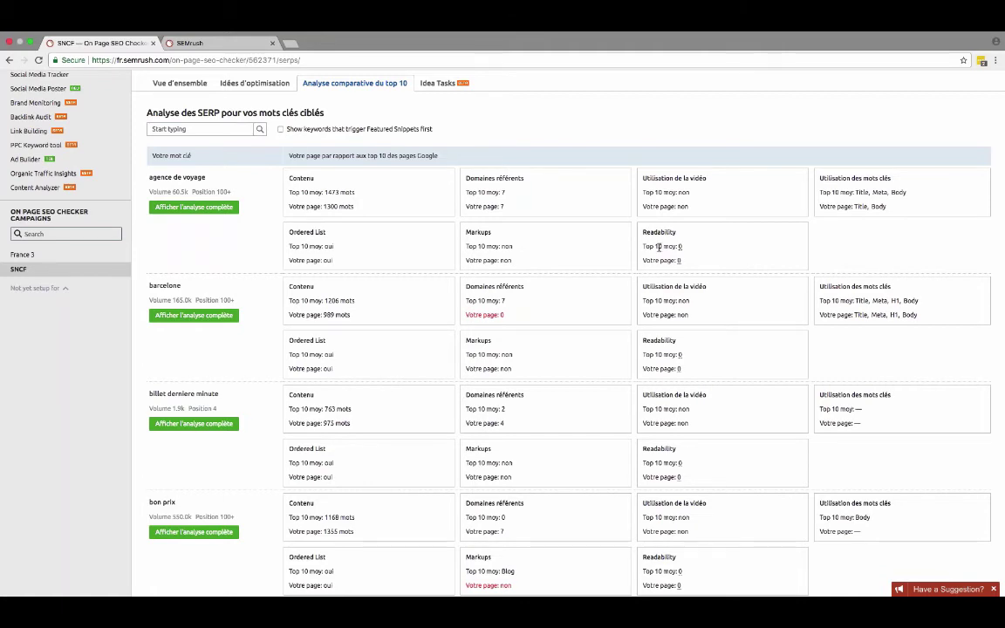
Step: Open the full SERP analysis for "agence de voyage" and compare the top 10 organic results with the SNCF agency page
scroll(532, 265, down, 2)
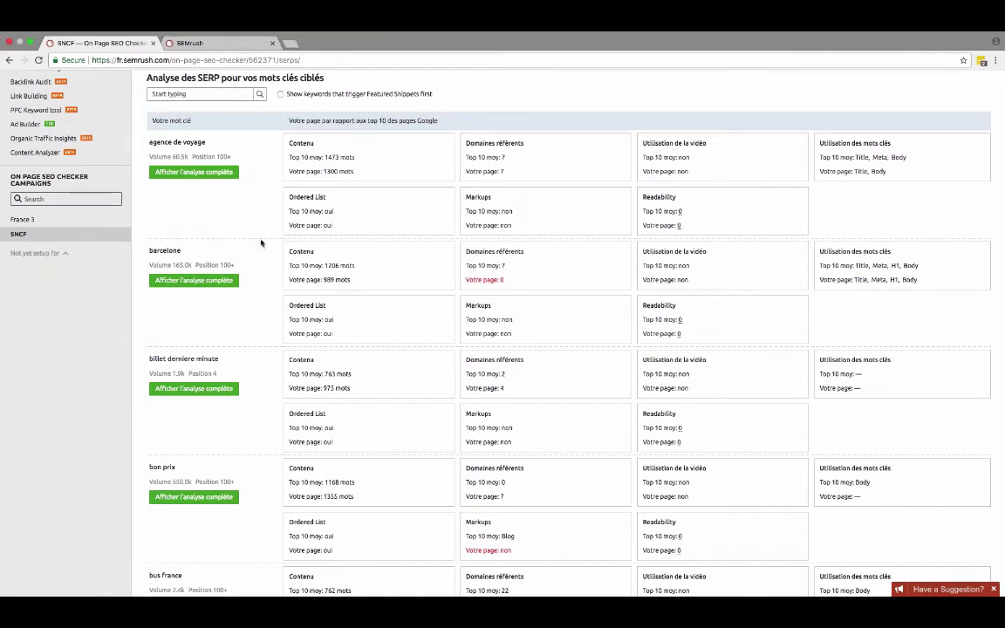
scroll(260, 243, up, 1)
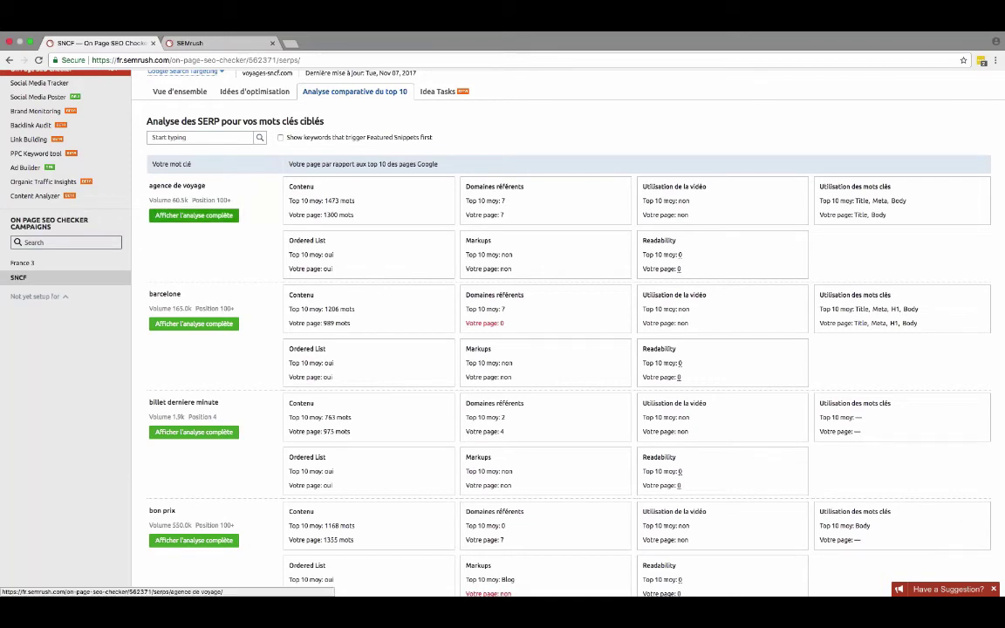
click(194, 215)
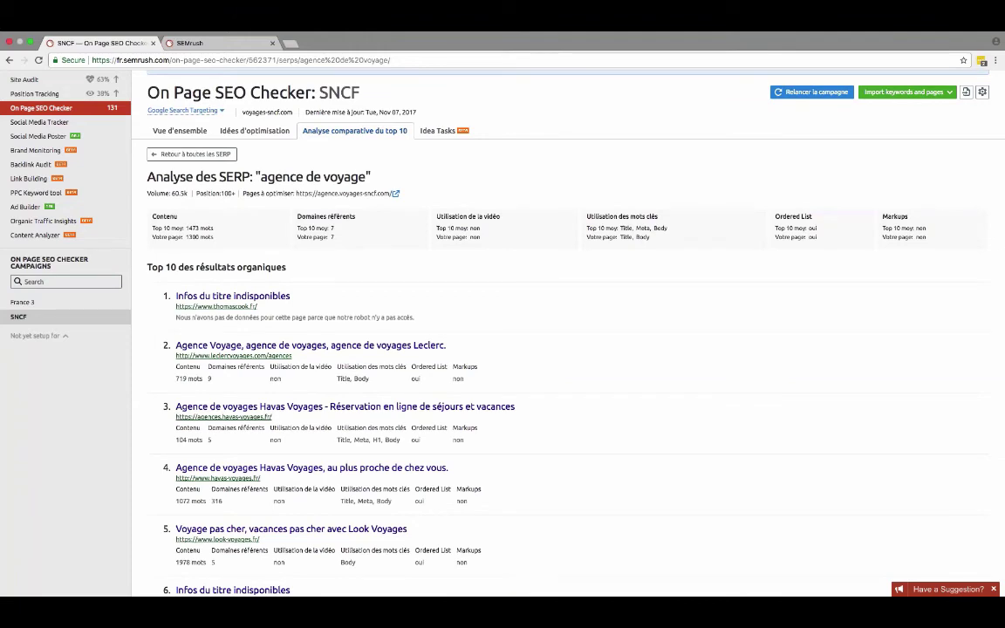
scroll(472, 288, down, 2)
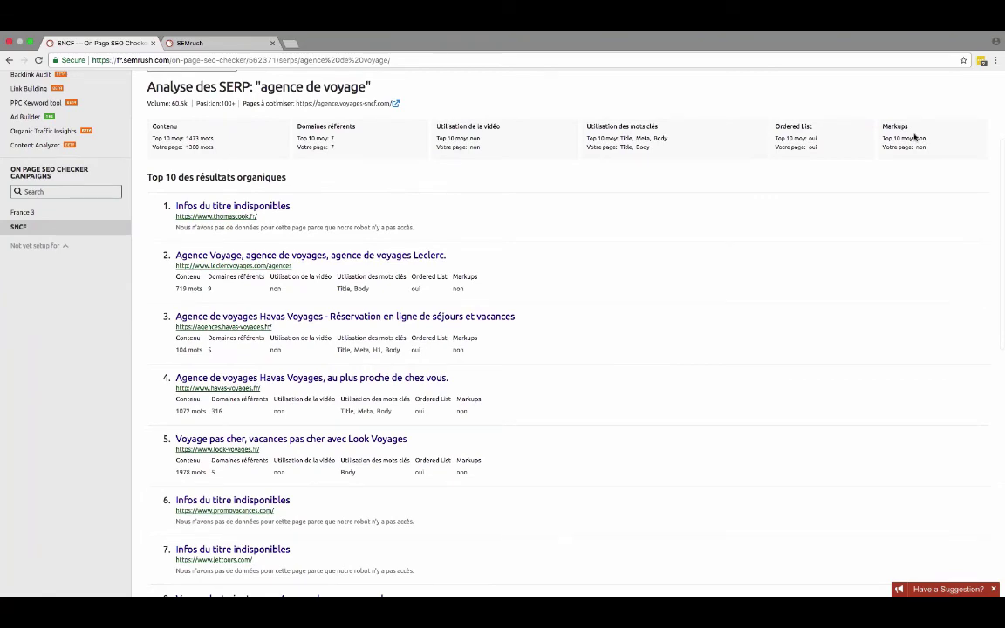
scroll(914, 137, down, 5)
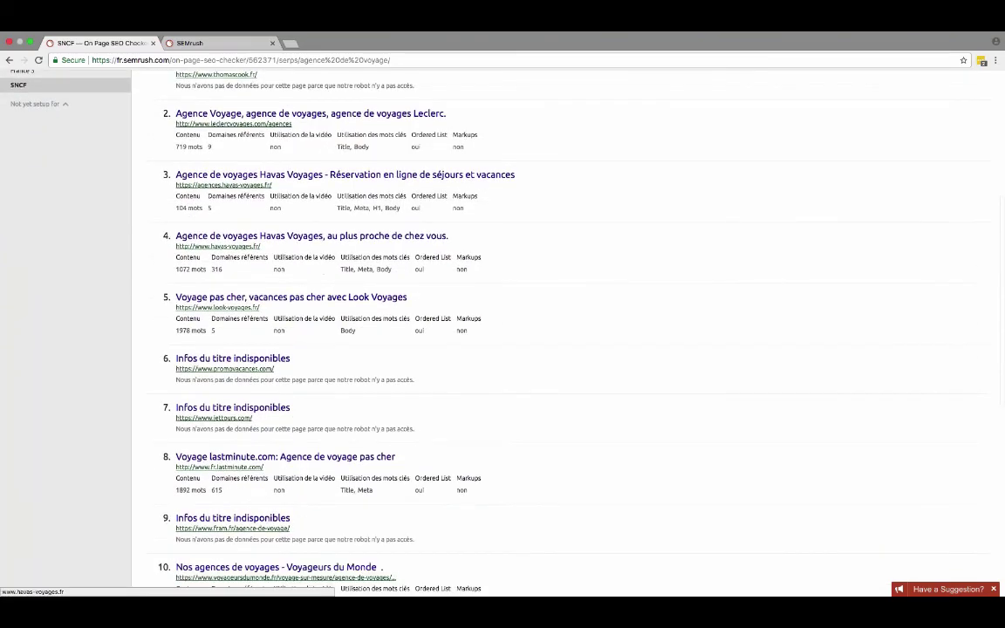
scroll(503, 331, up, 4)
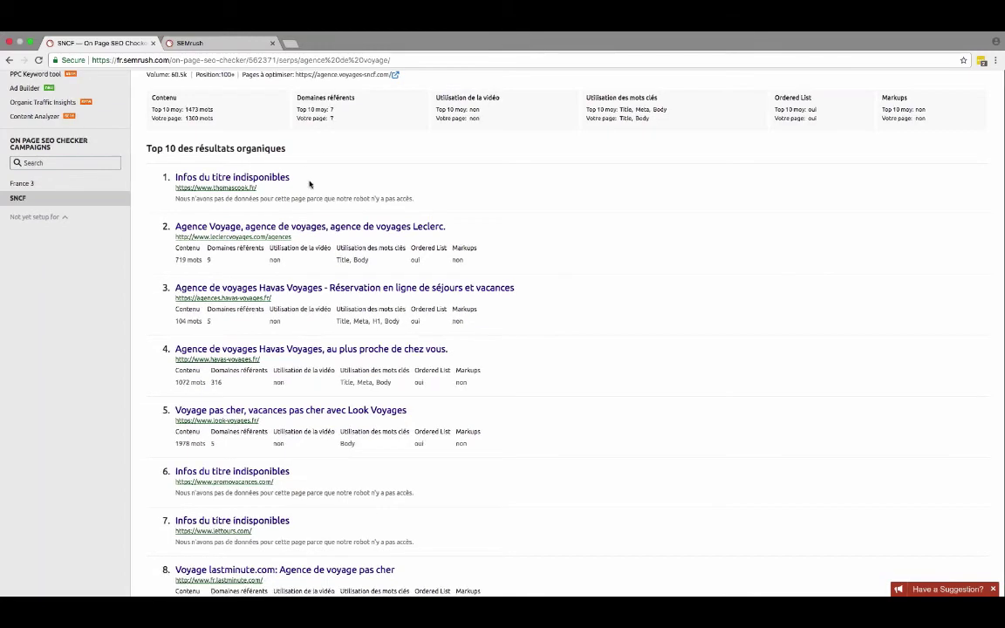
scroll(310, 184, down, 2)
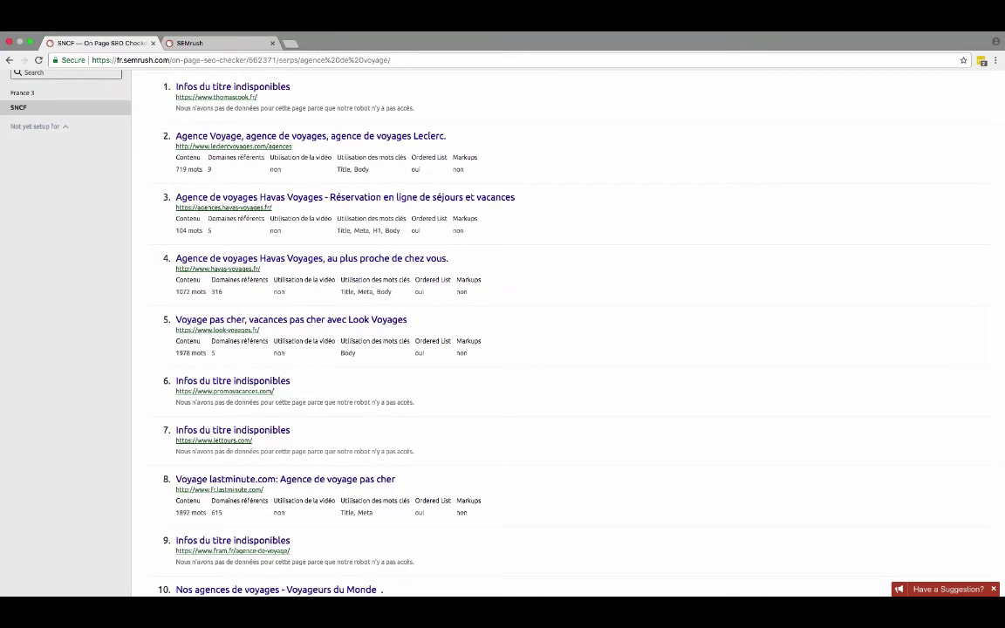
scroll(503, 332, down, 5)
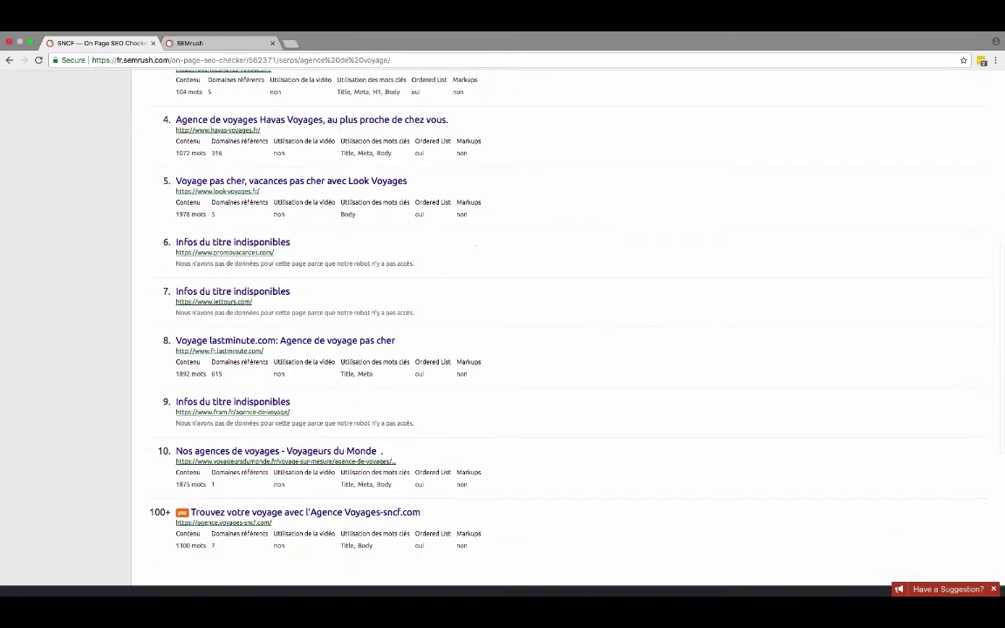
scroll(151, 446, down, 1)
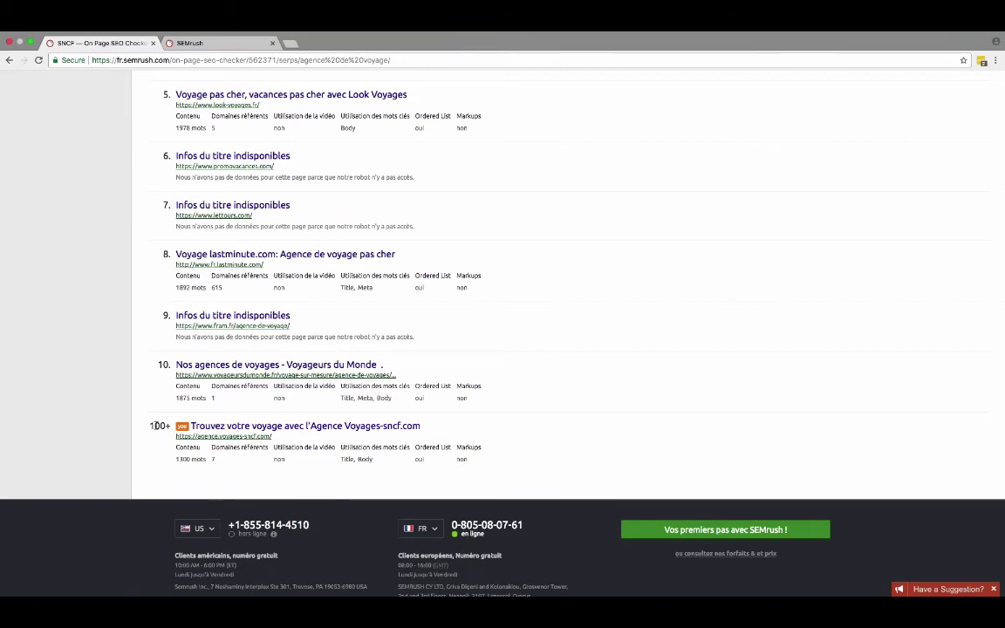
scroll(151, 411, up, 4)
scroll(151, 411, up, 8)
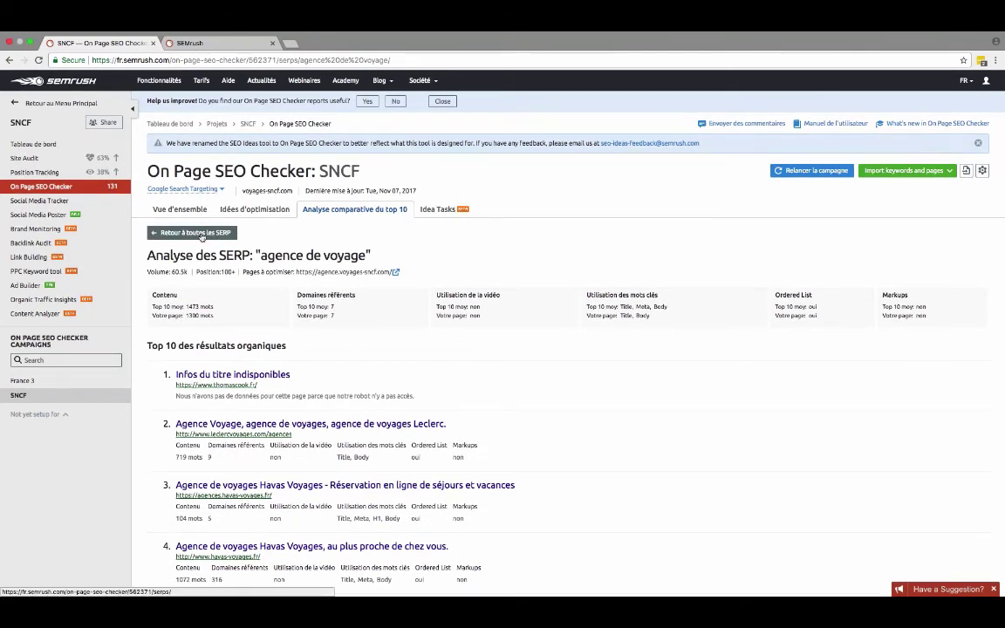
Step: Revisit the target keyword list and check the SNCF page's entry below the top 10 in the "agence de voyage" analysis
click(197, 232)
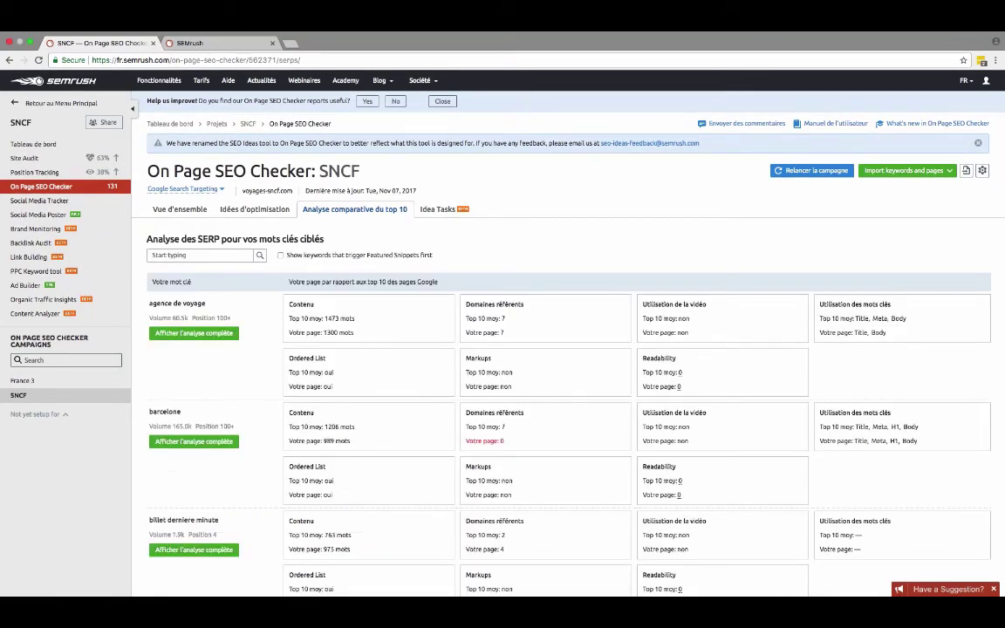
scroll(511, 332, down, 5)
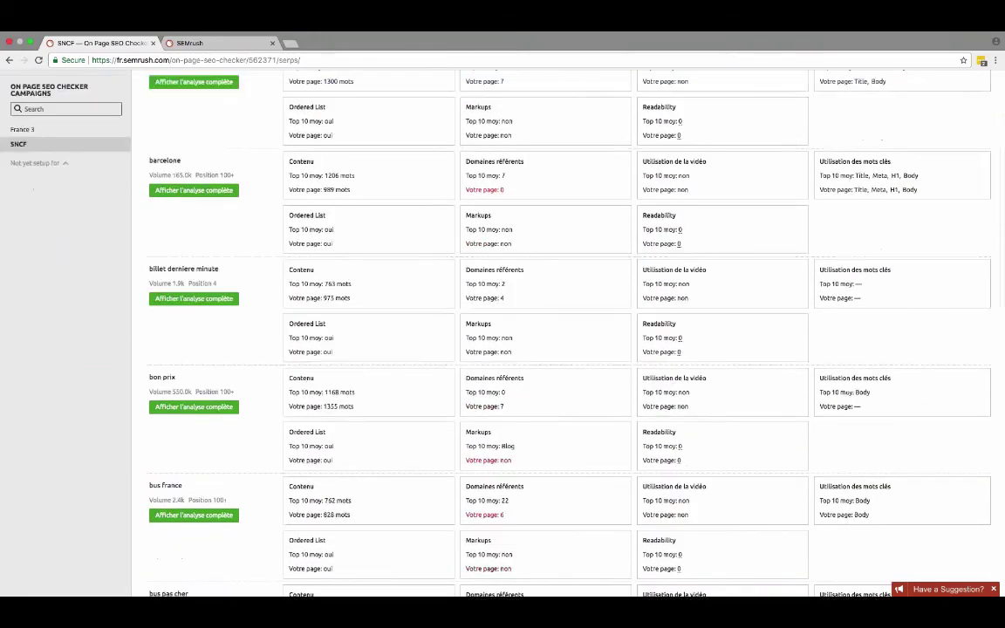
scroll(232, 369, up, 5)
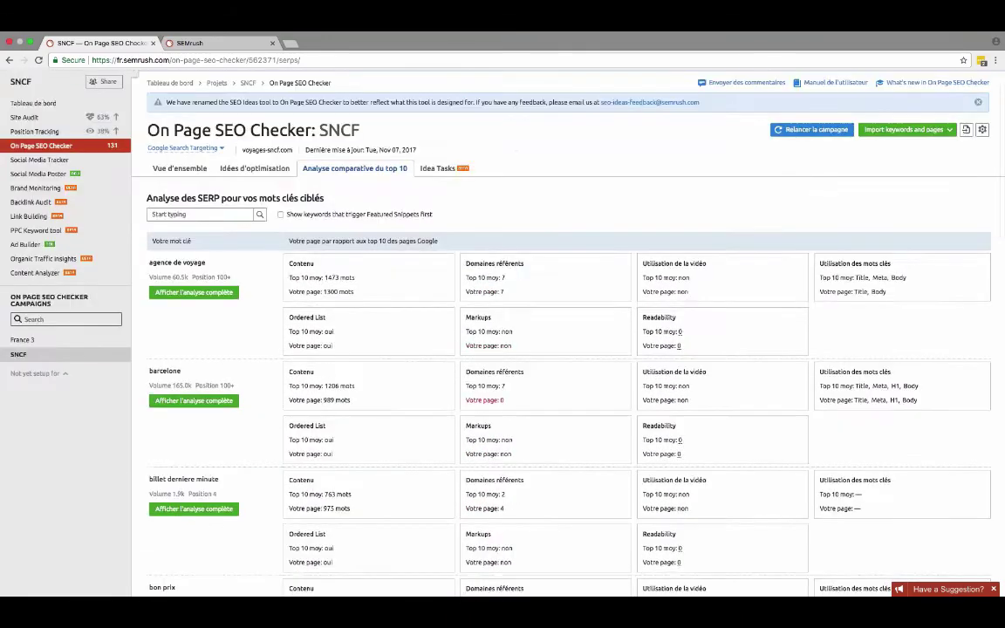
click(193, 305)
scroll(515, 331, down, 5)
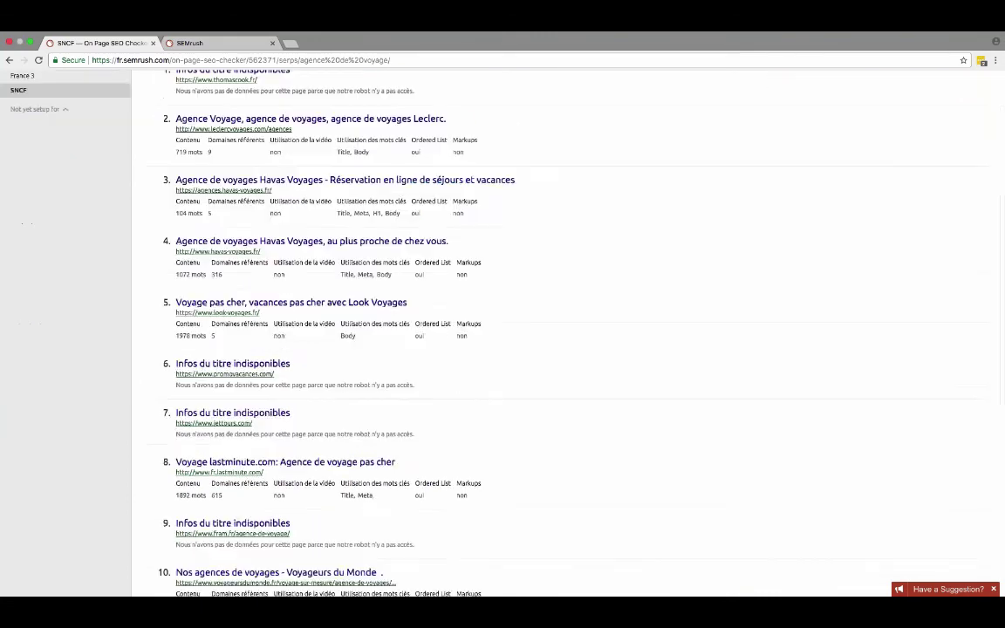
scroll(503, 332, down, 7)
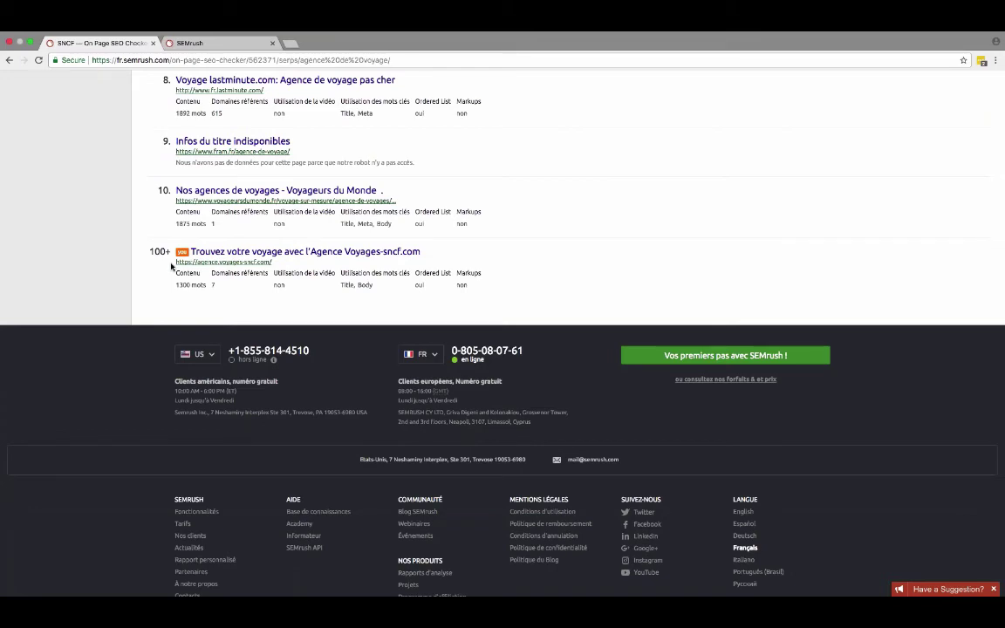
scroll(171, 267, up, 15)
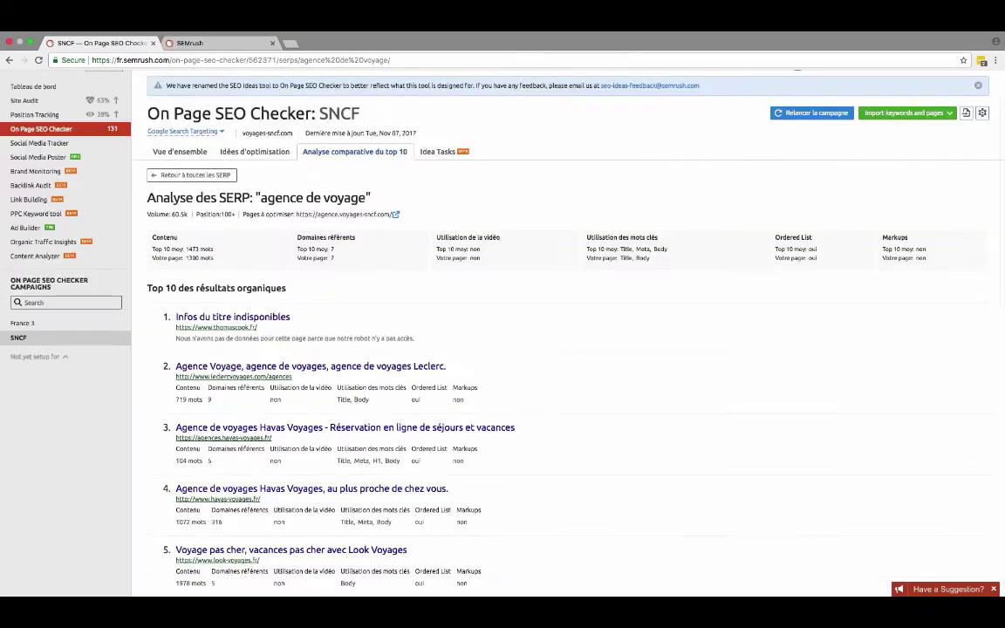
click(191, 225)
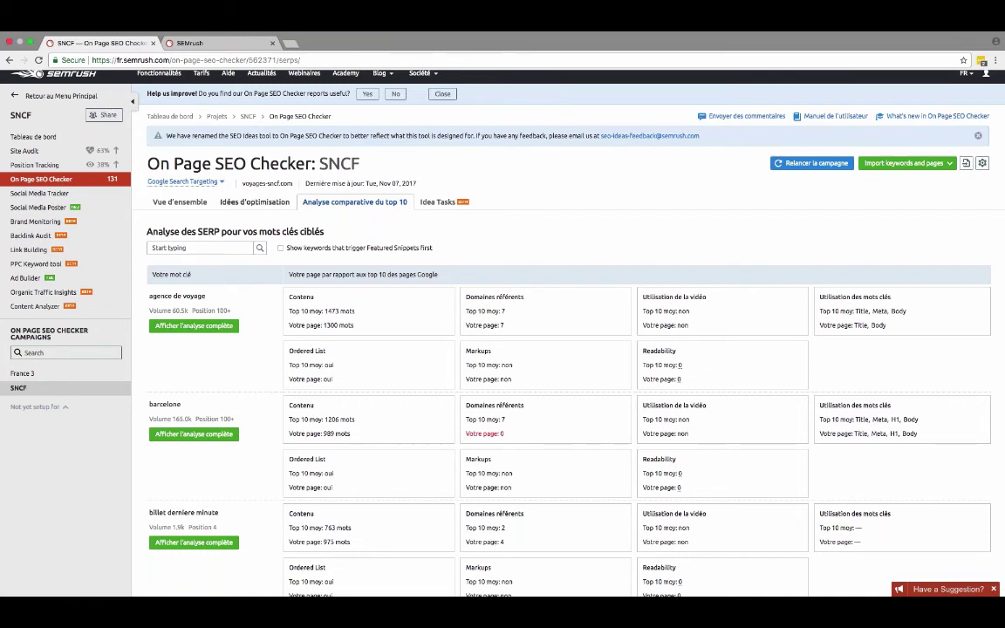
Step: From the optimization ideas list, open the ideas for the promotion-train/train/derniere-minute page and look over its strategy, SERP features and content sections
click(254, 202)
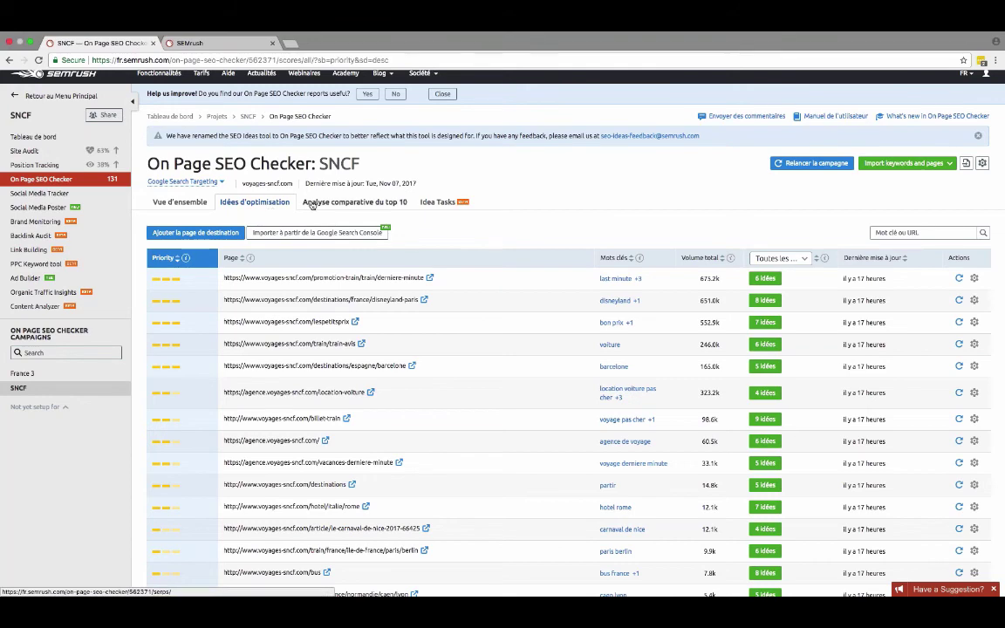
click(763, 279)
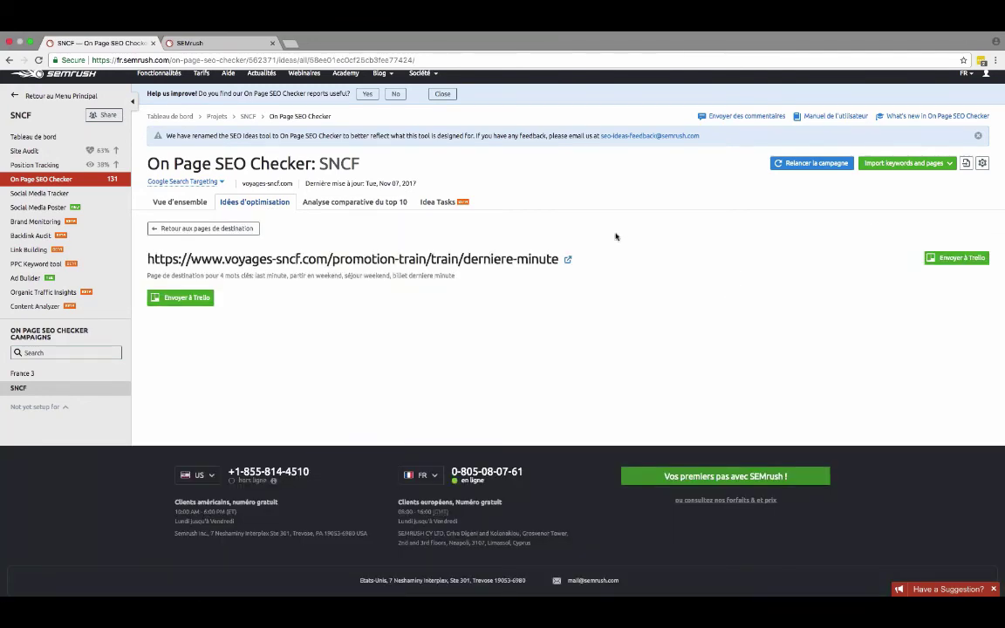
scroll(616, 237, down, 1)
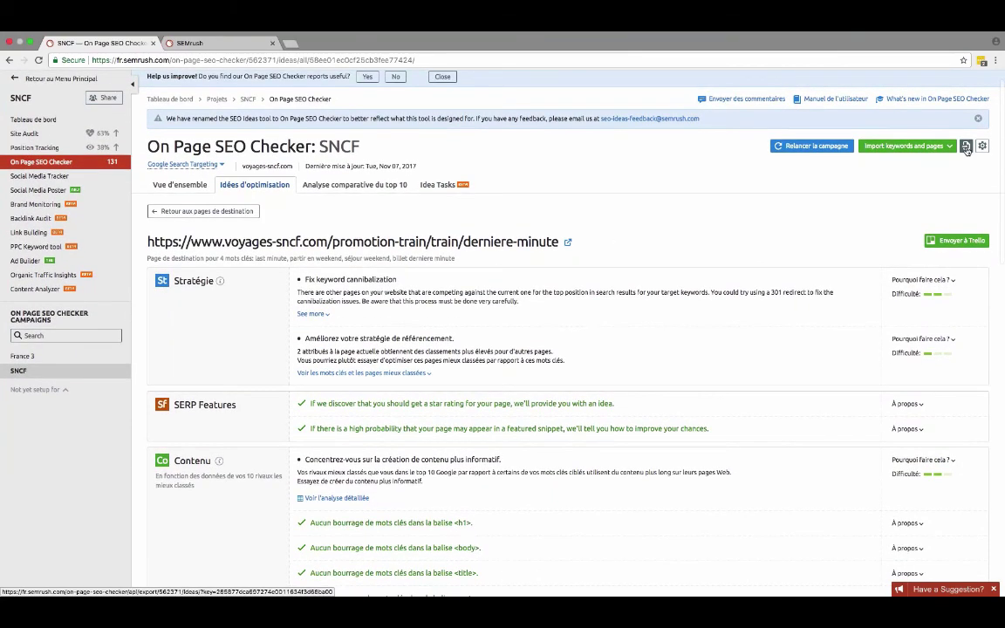
scroll(967, 150, up, 1)
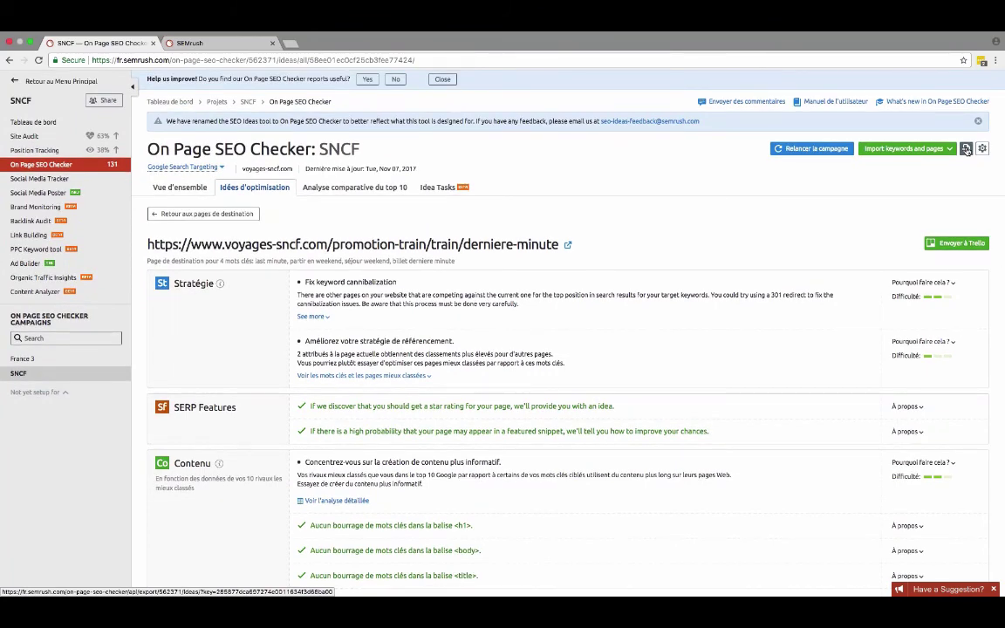
scroll(967, 150, up, 1)
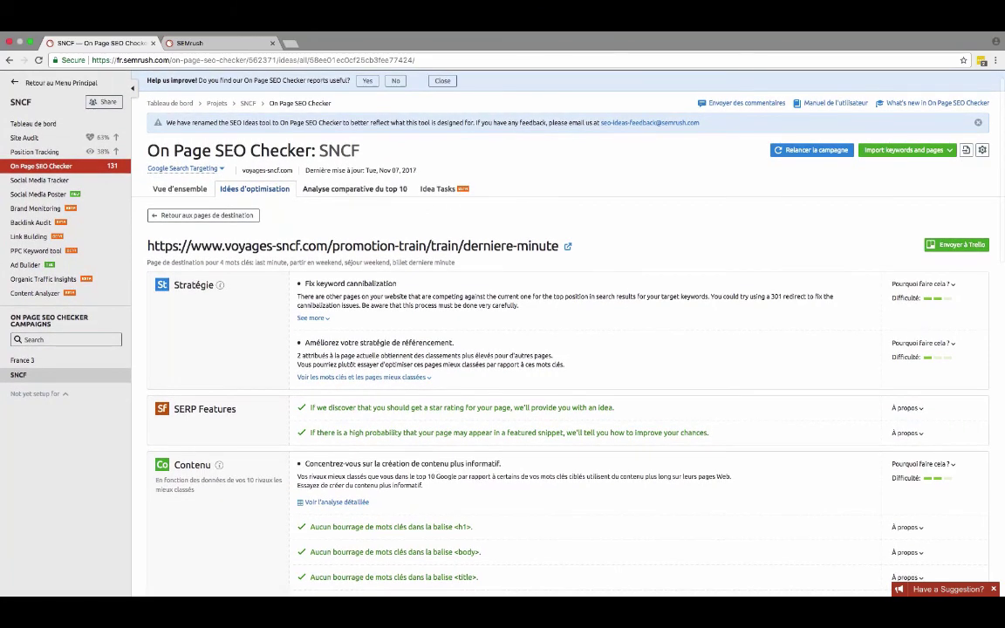
scroll(381, 194, down, 1)
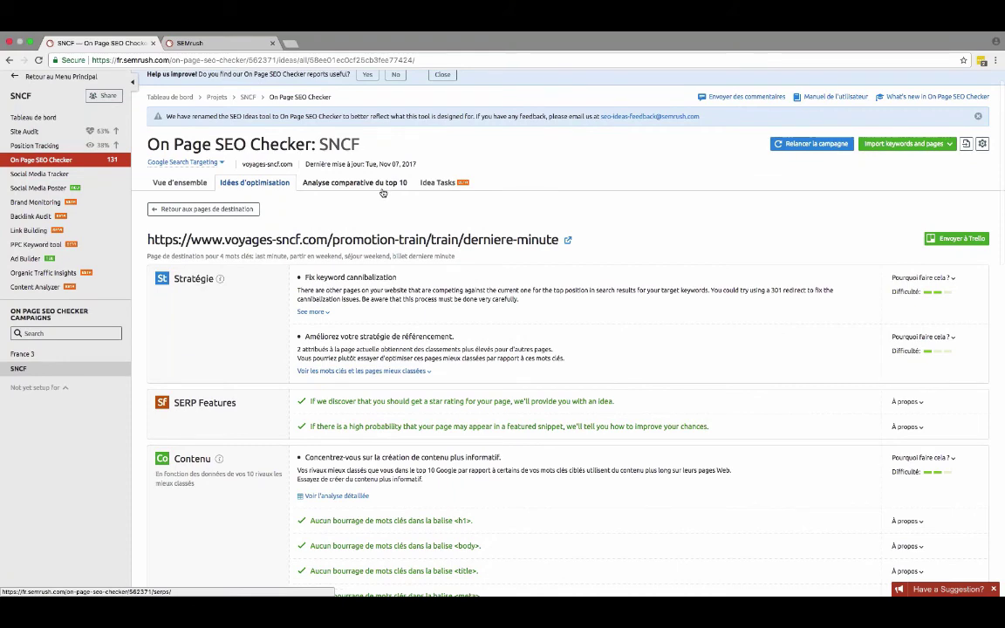
Step: Look over the campaign overview and reopen the "agence de voyage" analysis from the top 10 benchmarking report
click(189, 186)
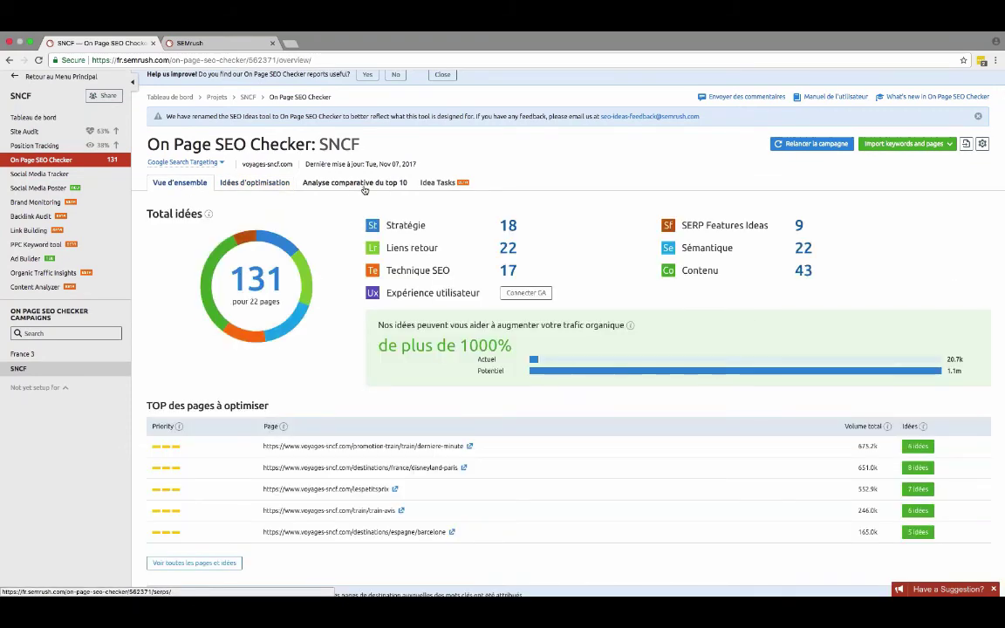
click(365, 190)
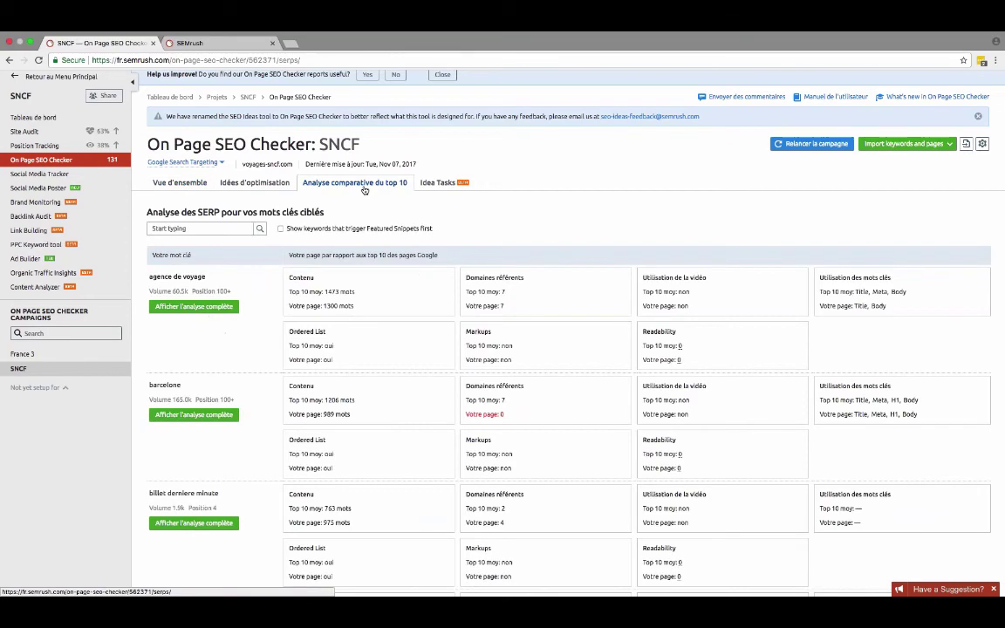
click(177, 276)
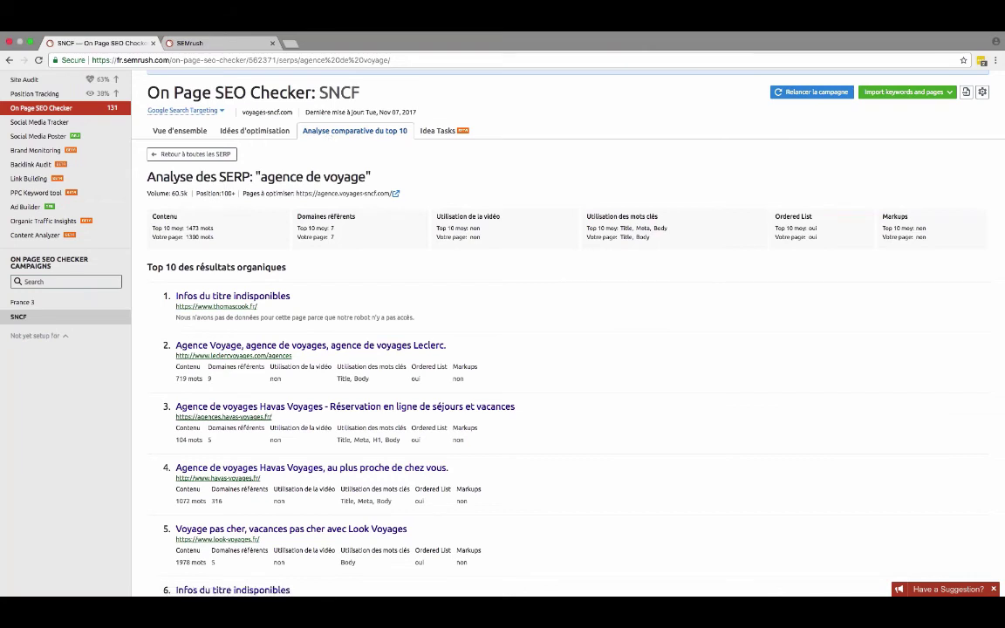
Step: Open the Idea Tasks report and review its chart of ideas versus estimated organic traffic and its to-do list
click(441, 133)
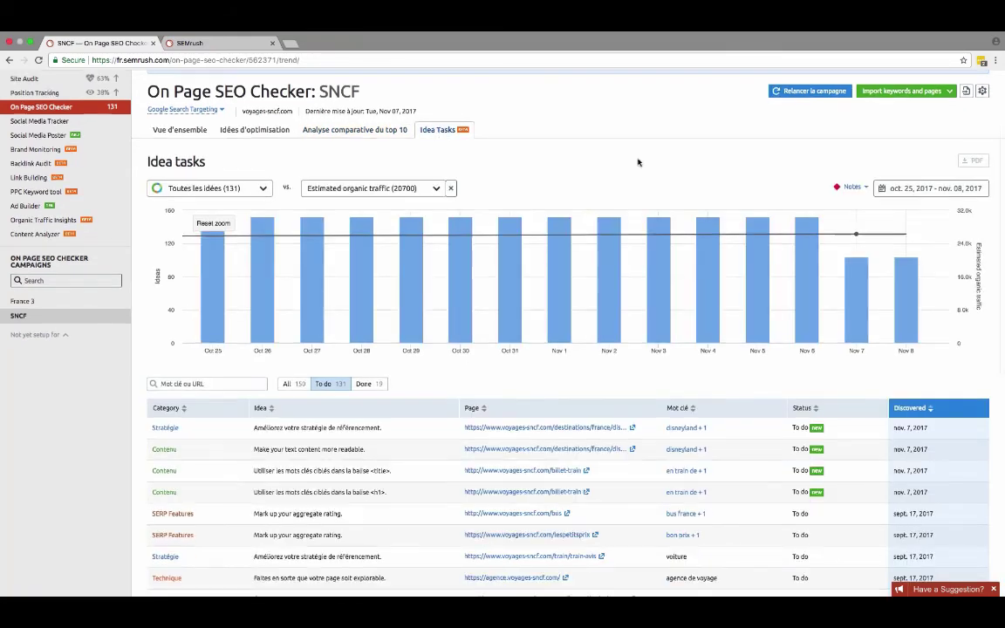
scroll(637, 162, up, 2)
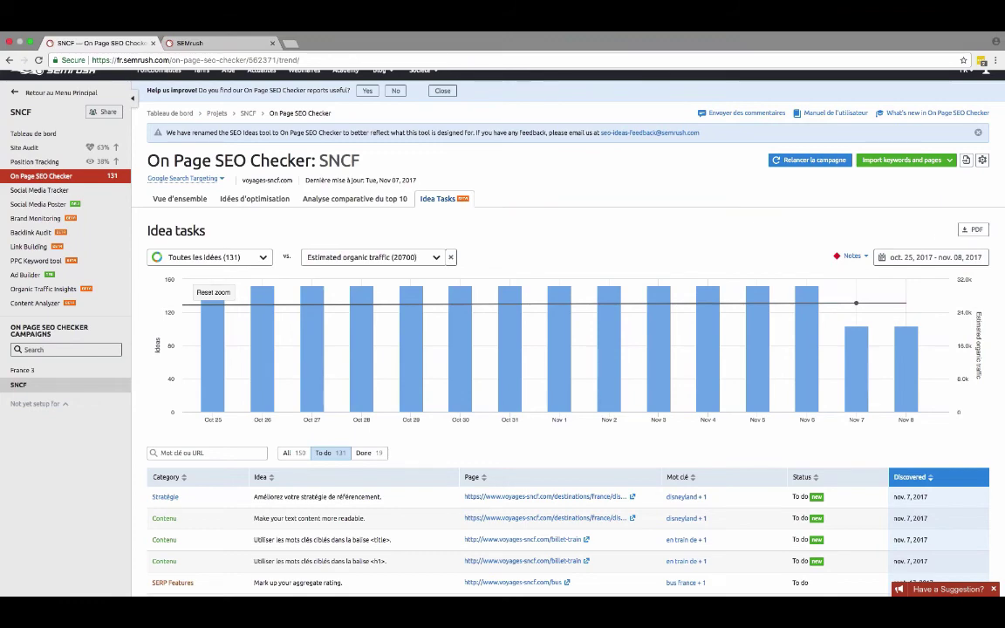
scroll(673, 242, down, 3)
scroll(673, 242, down, 1)
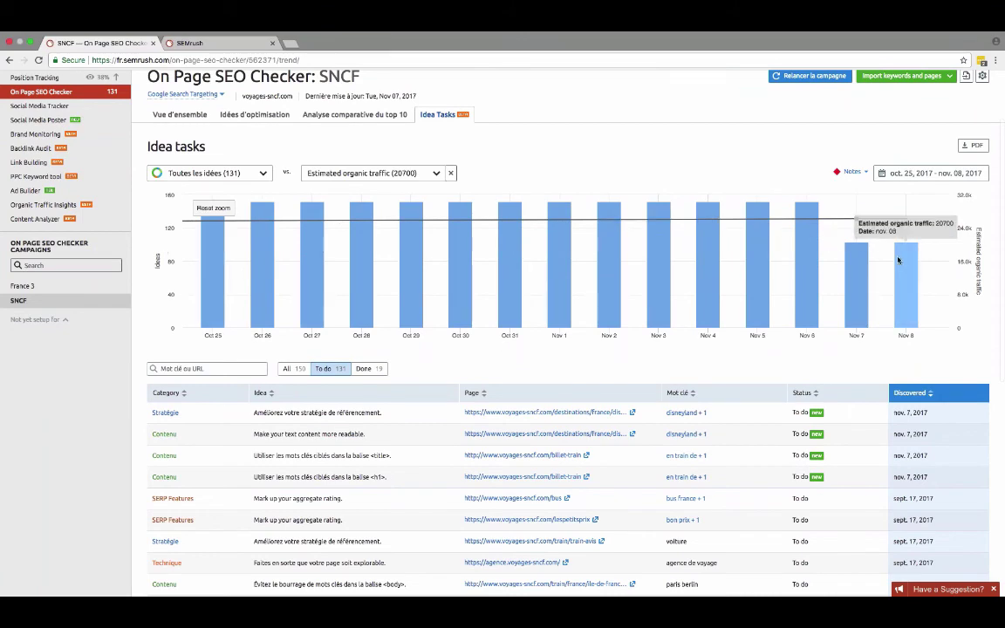
Step: Set the Idea Tasks chart's period to the last 60 days and inspect the data points on the ideas trend line
click(933, 174)
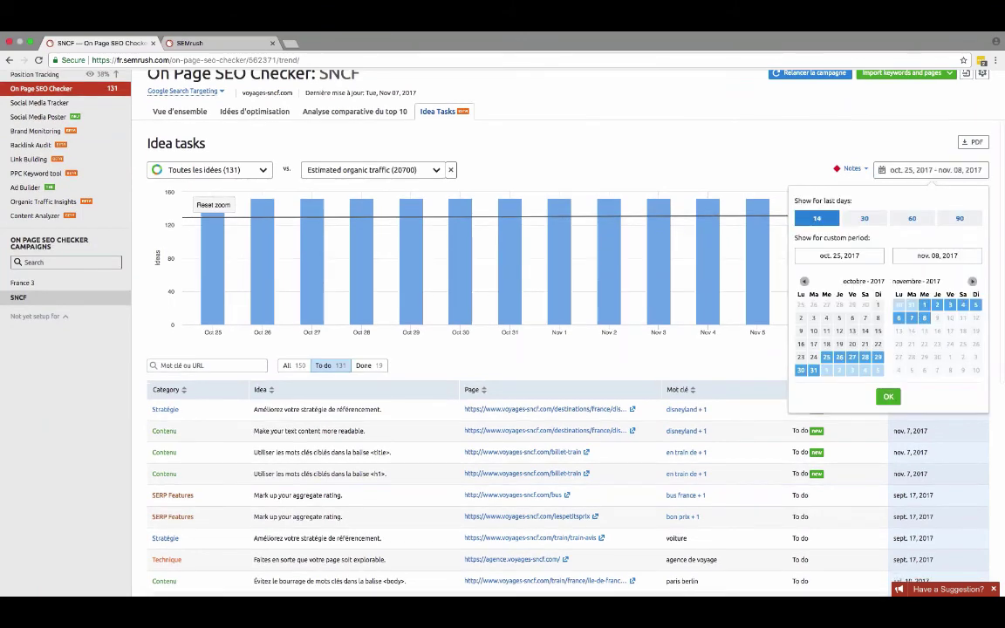
scroll(934, 175, down, 1)
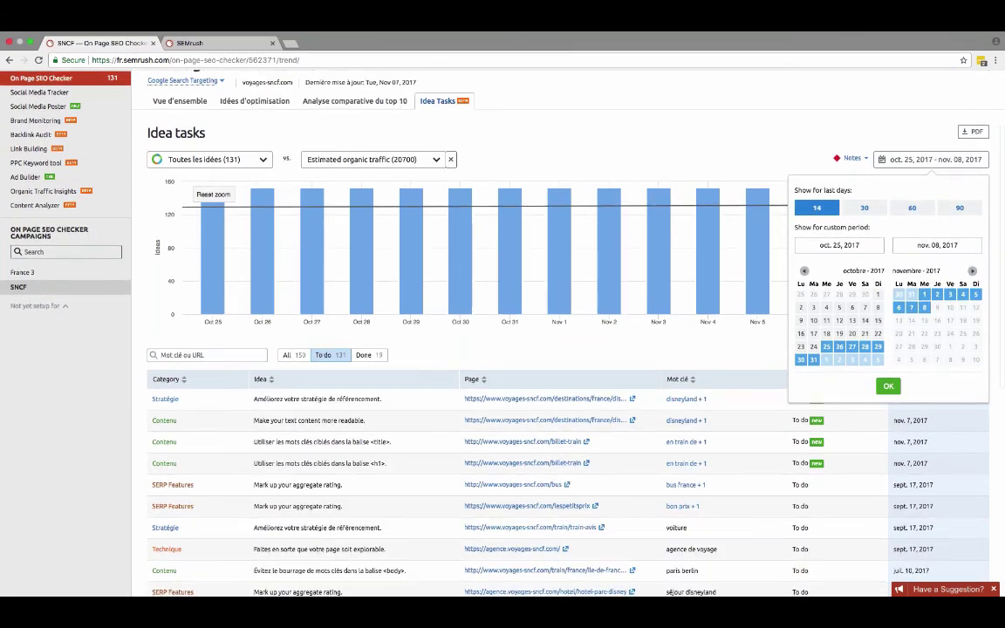
click(912, 210)
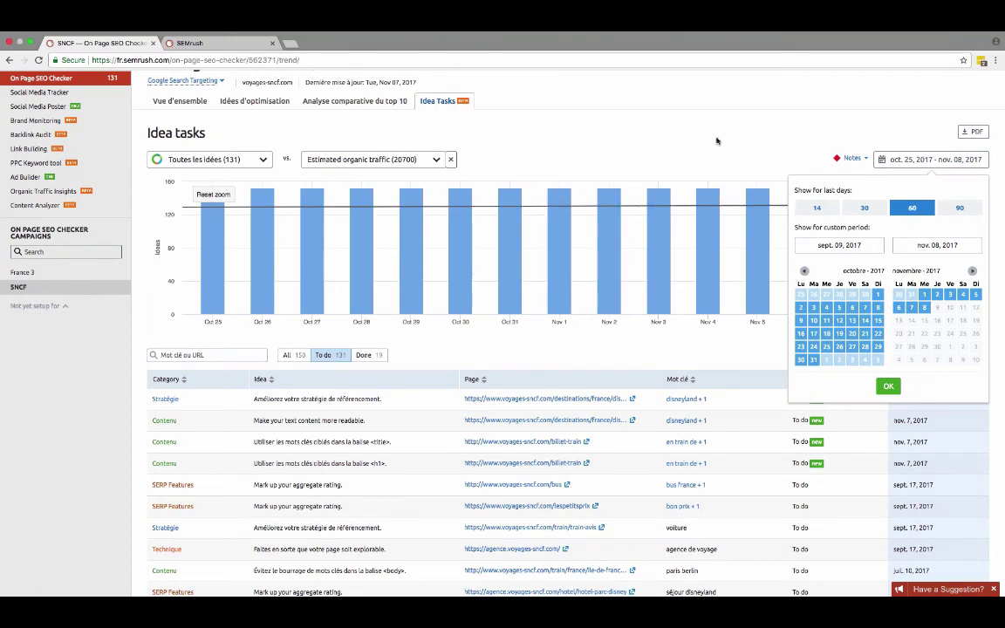
click(888, 386)
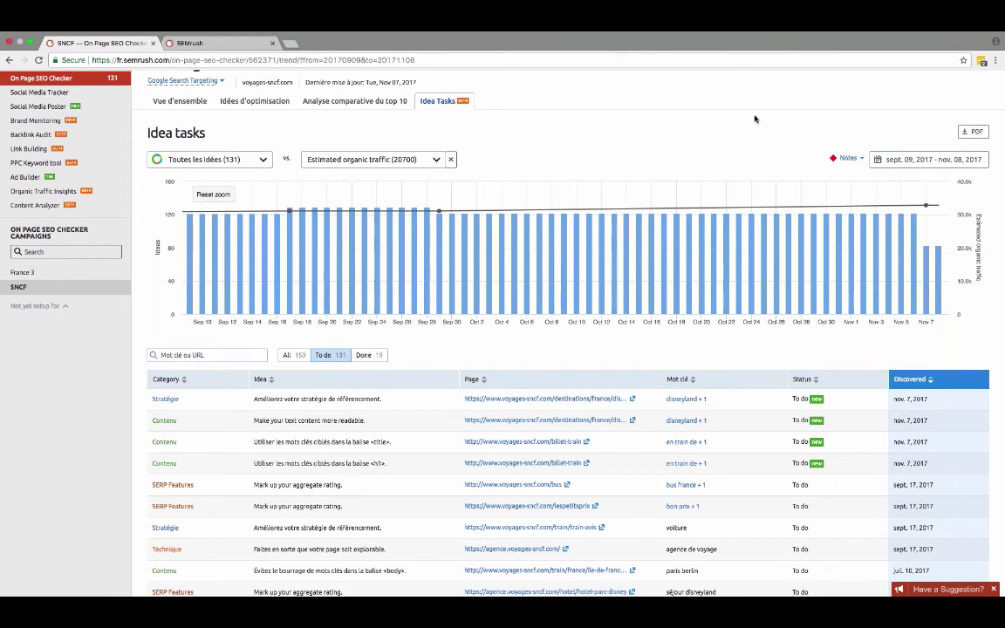
scroll(759, 122, up, 2)
scroll(772, 135, up, 1)
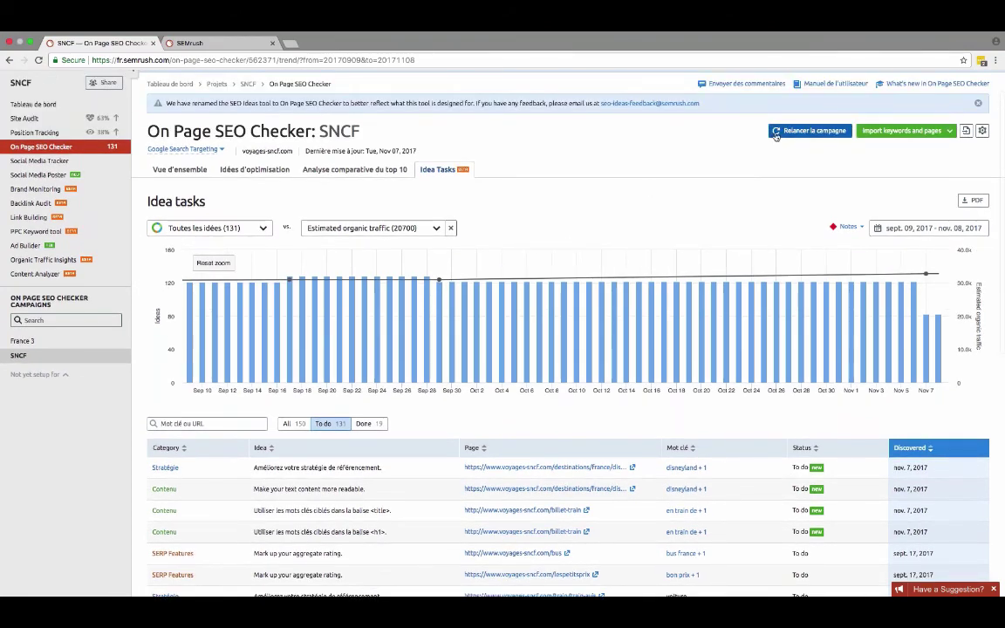
mouse_move(440, 281)
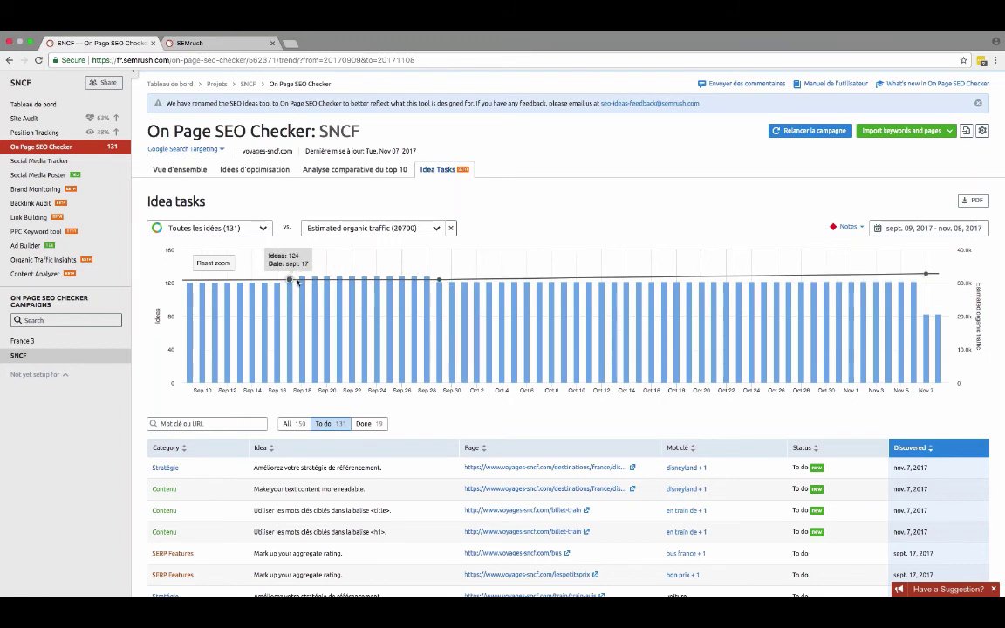
Step: Filter the Idea Tasks report to the Contenu category and compare its ideas with Number of keywords
click(264, 229)
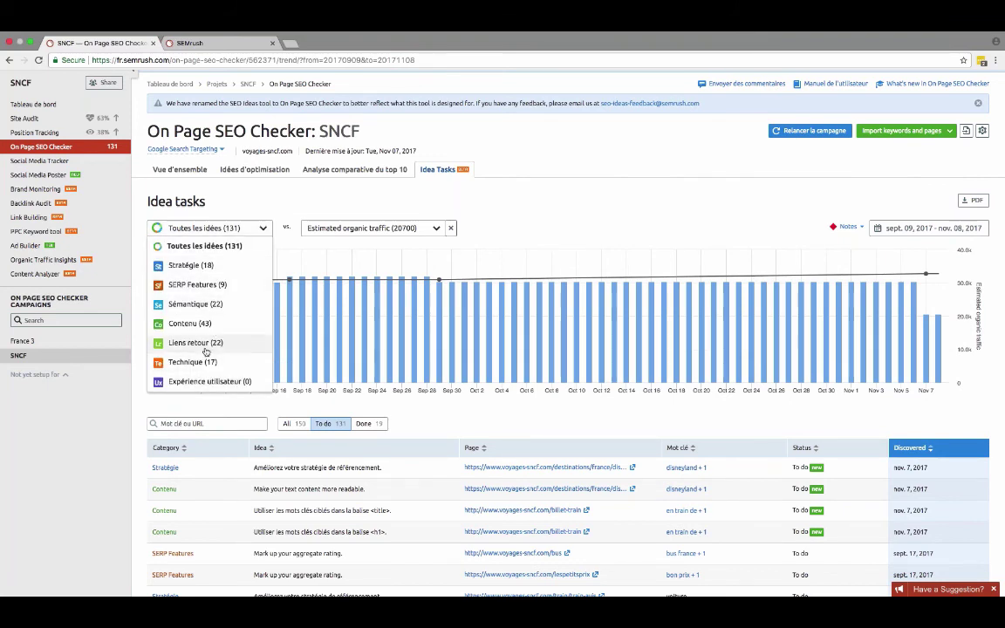
click(190, 324)
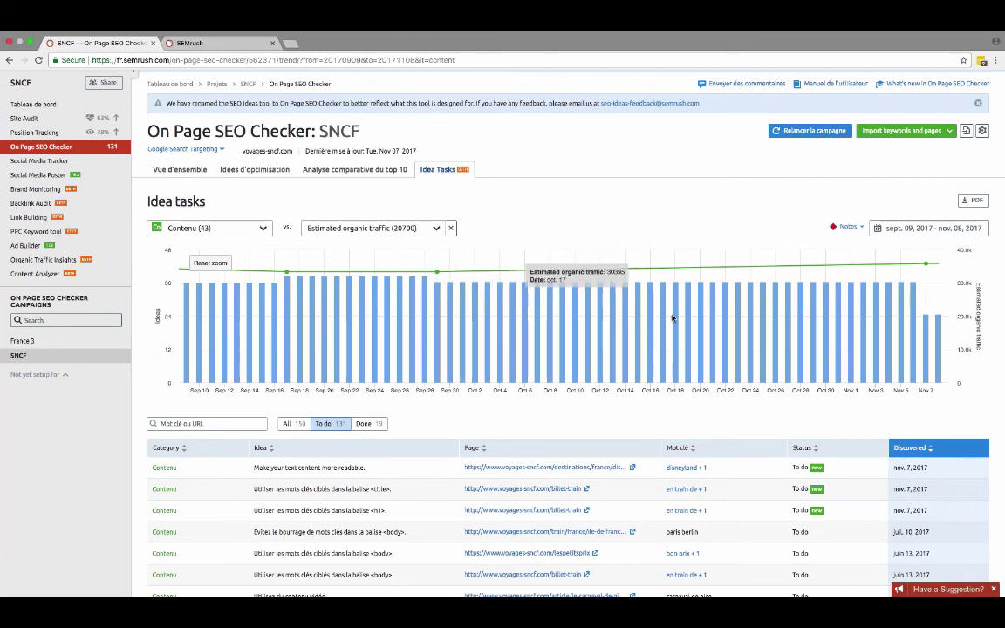
scroll(349, 240, down, 1)
click(358, 222)
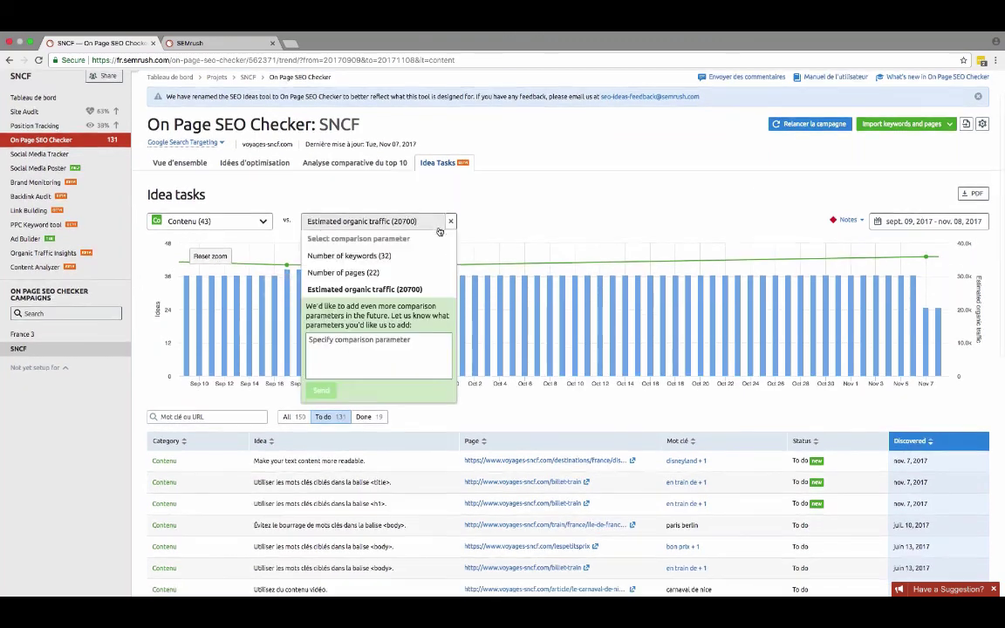
click(349, 257)
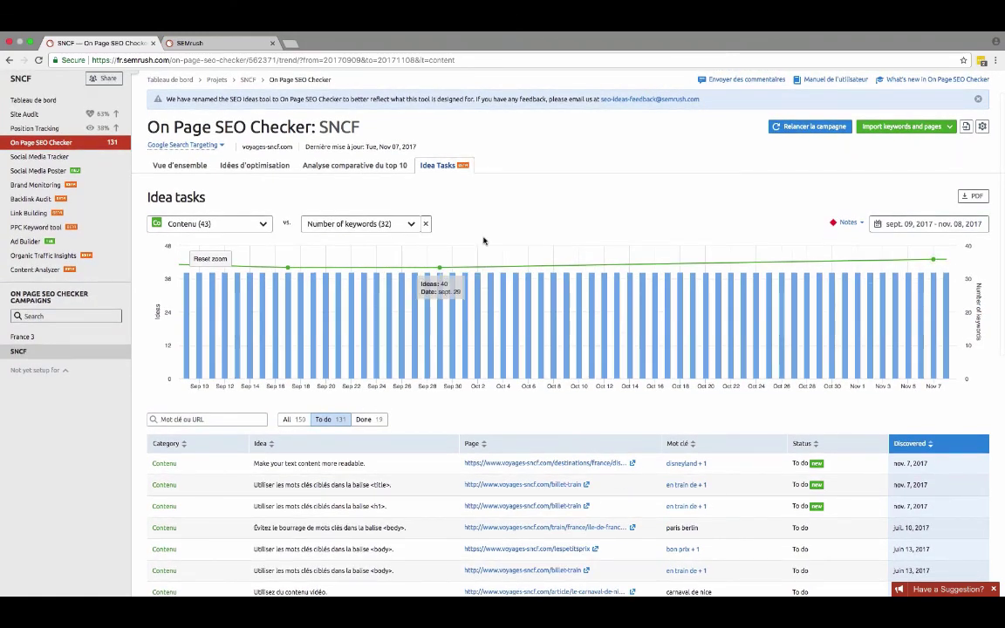
Step: Look over the content ideas chart and list, and open the option for adding a note to the chart
scroll(317, 232, down, 3)
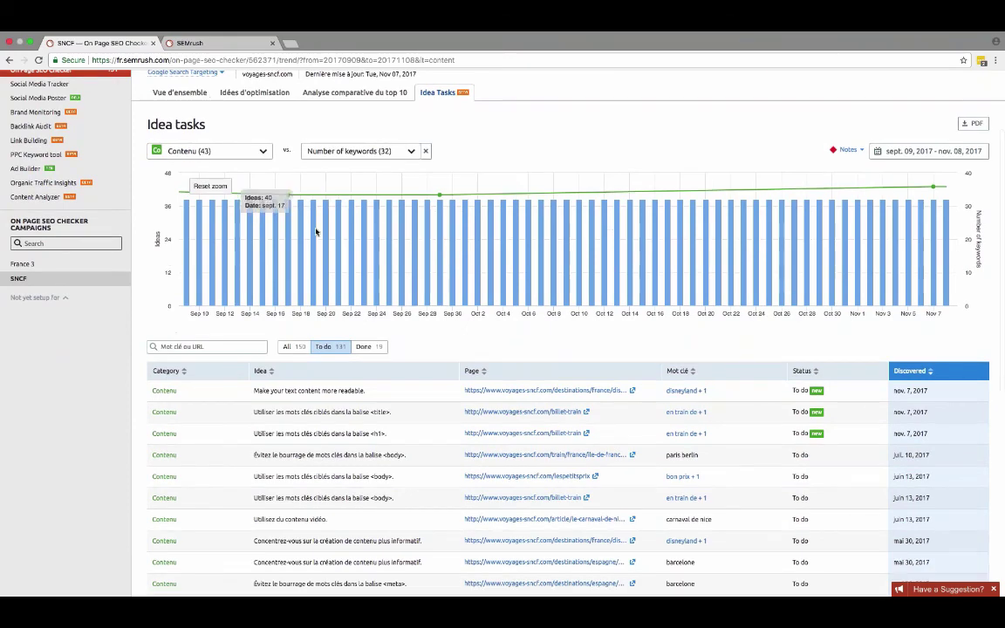
scroll(493, 288, down, 2)
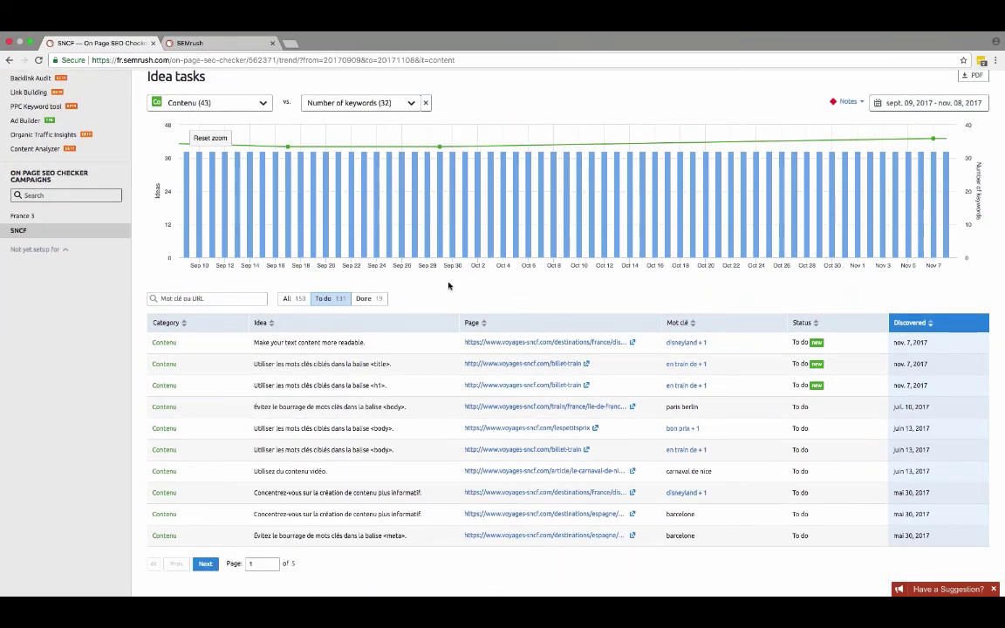
scroll(458, 269, up, 2)
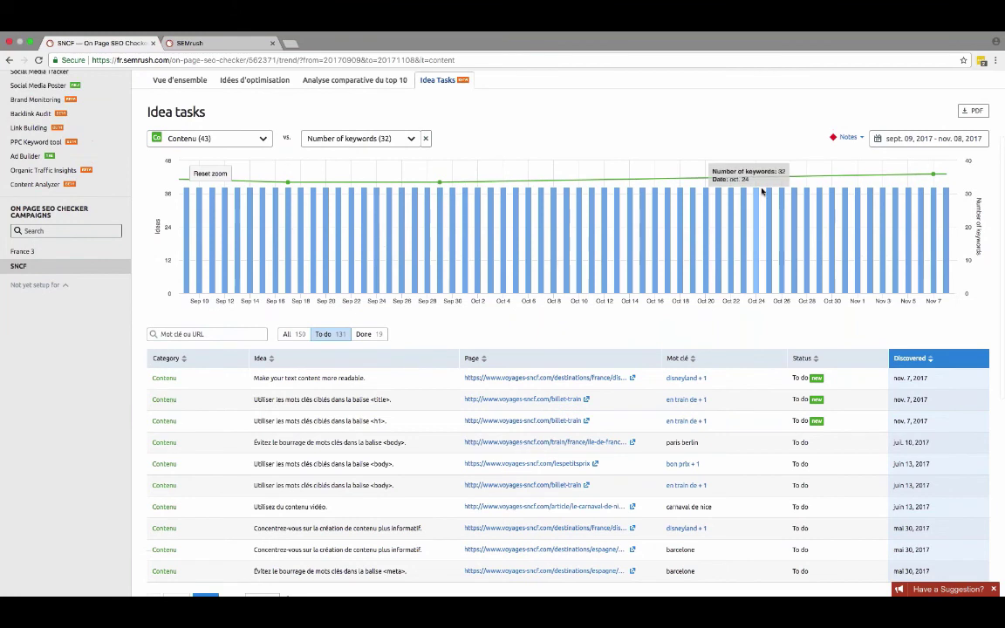
click(855, 141)
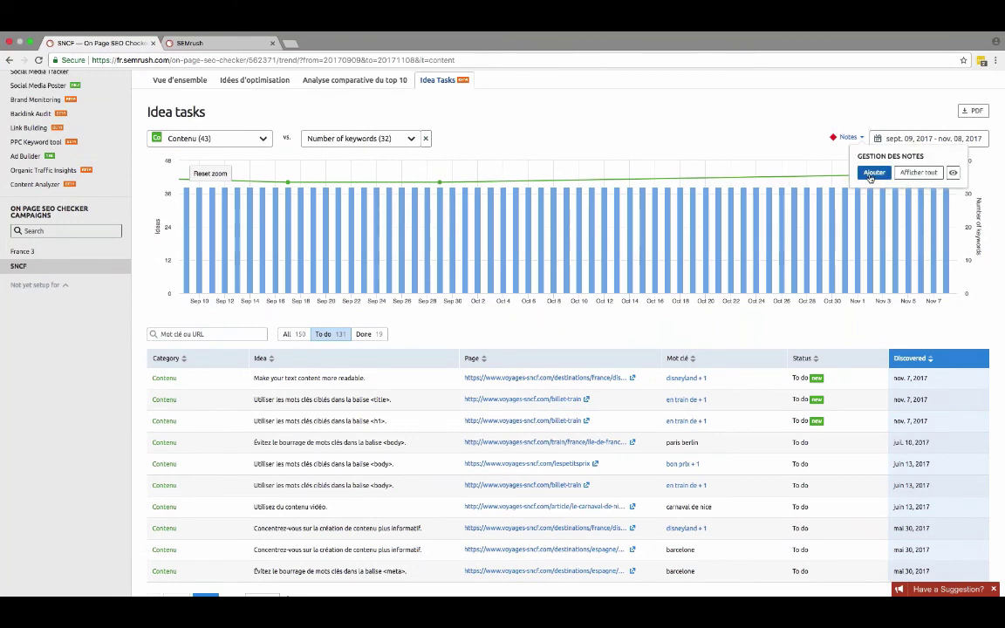
click(869, 176)
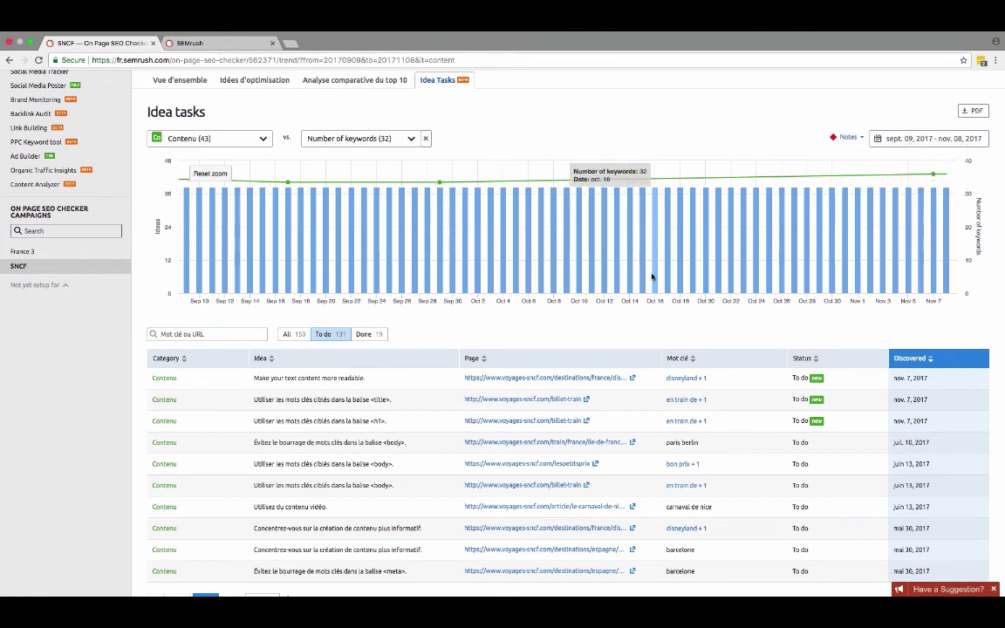
Step: Look through the content ideas list and switch the report back to all idea categories
scroll(621, 318, down, 4)
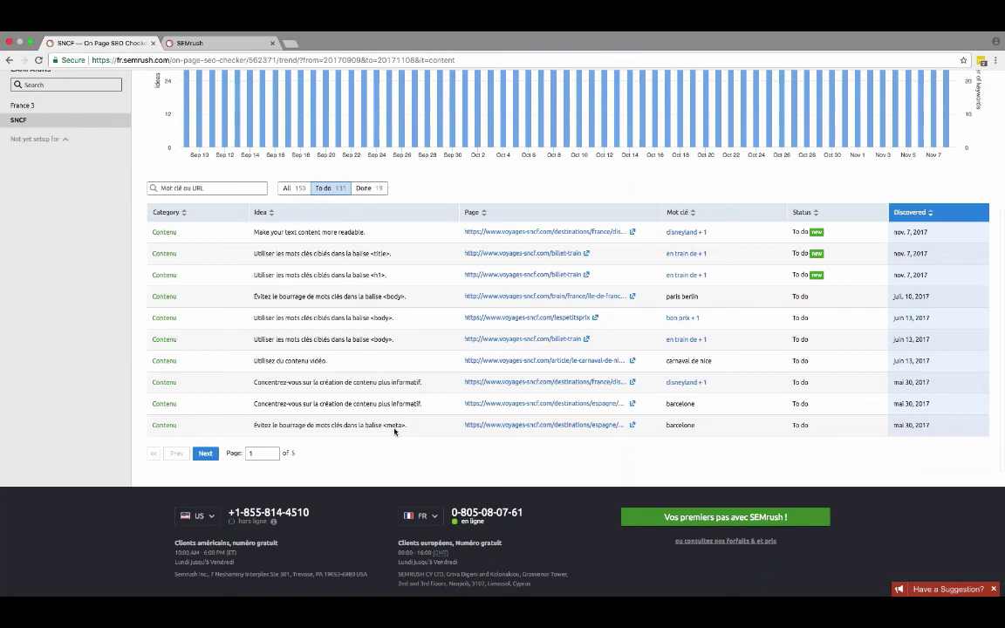
scroll(395, 430, up, 5)
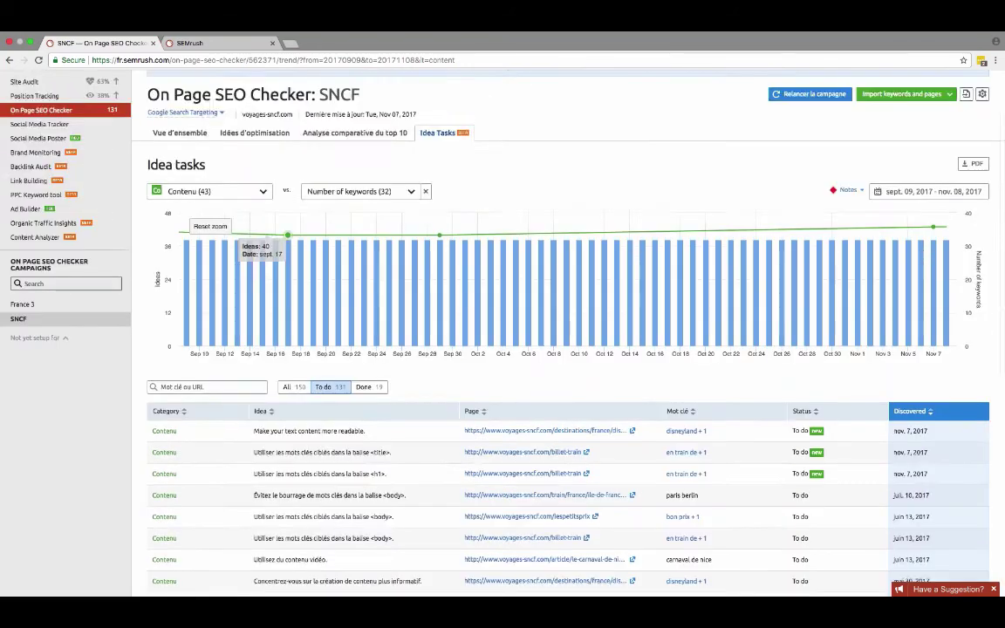
click(223, 214)
click(243, 234)
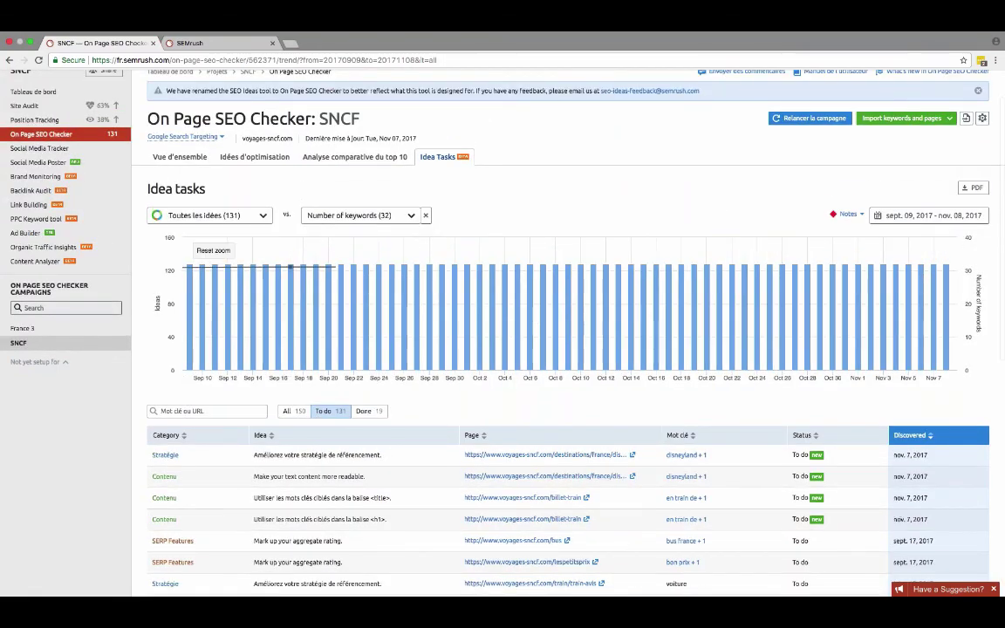
Step: Review the idea list by status, showing all ideas, the done ones and the to-do ones in turn
scroll(290, 449, down, 5)
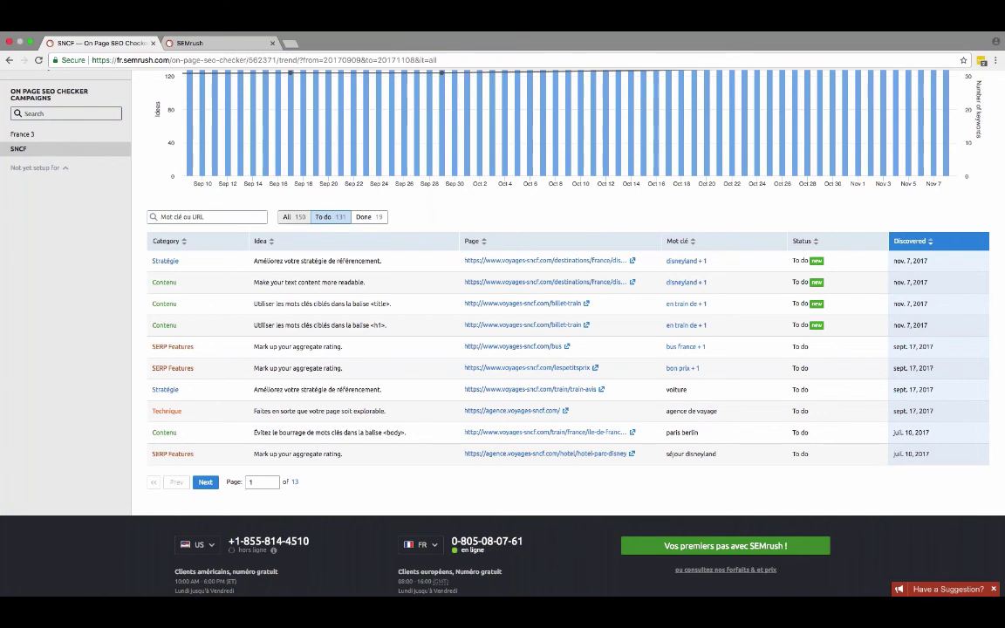
click(293, 217)
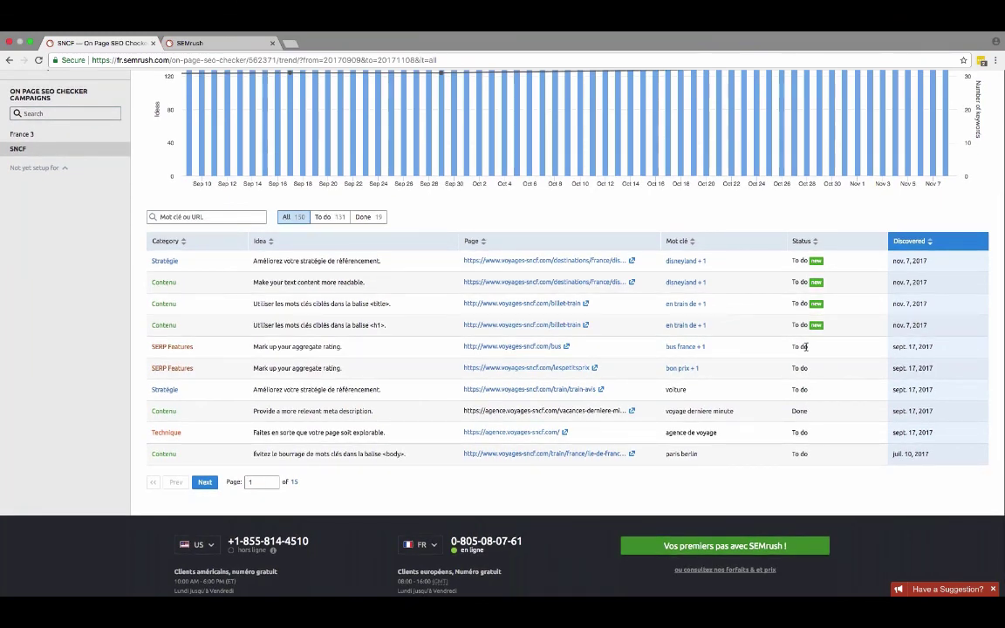
scroll(819, 271, up, 1)
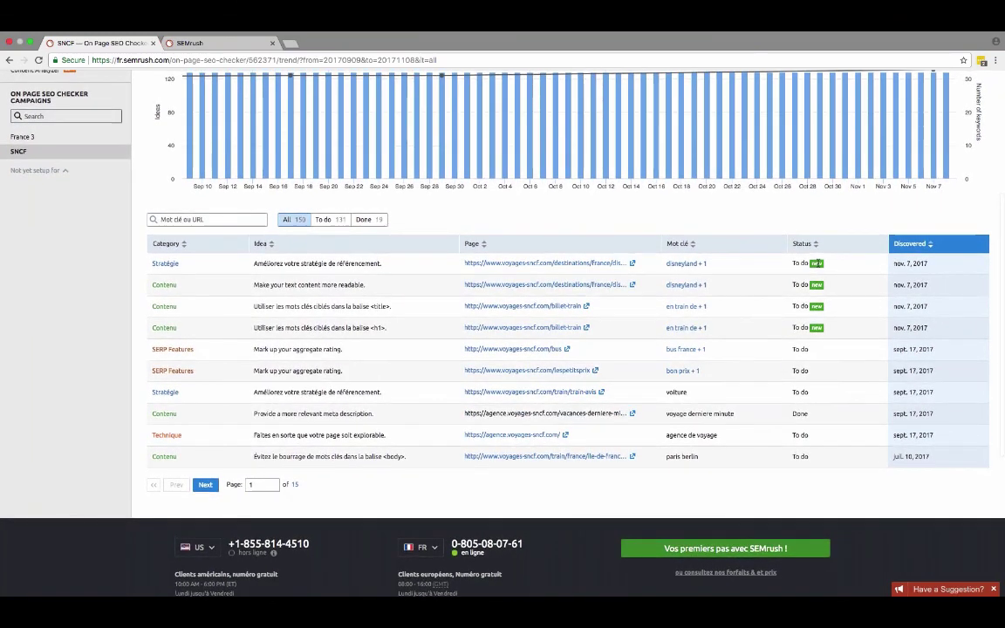
scroll(816, 262, up, 1)
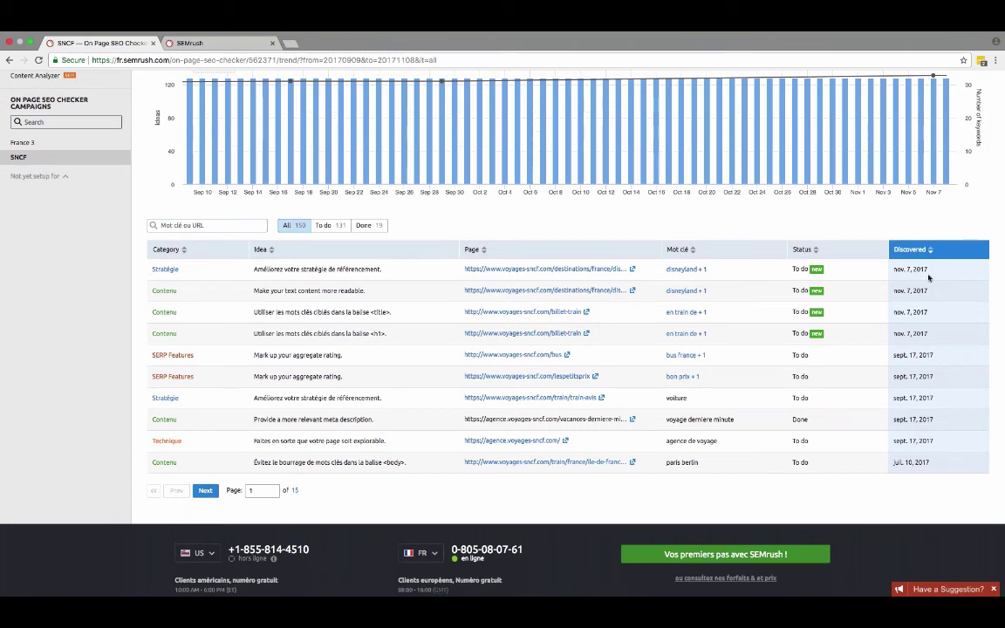
click(367, 225)
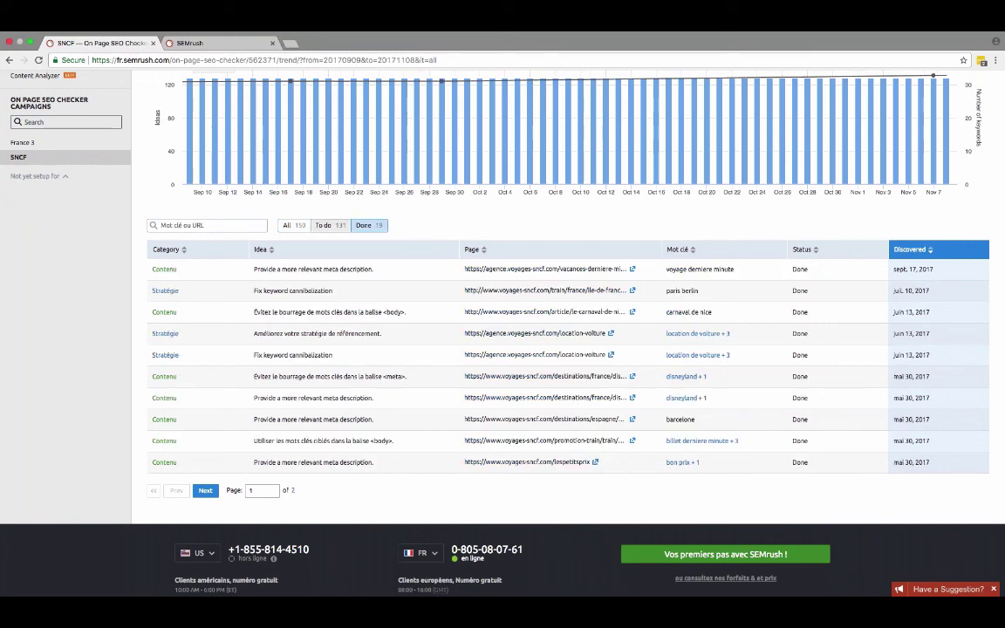
click(323, 225)
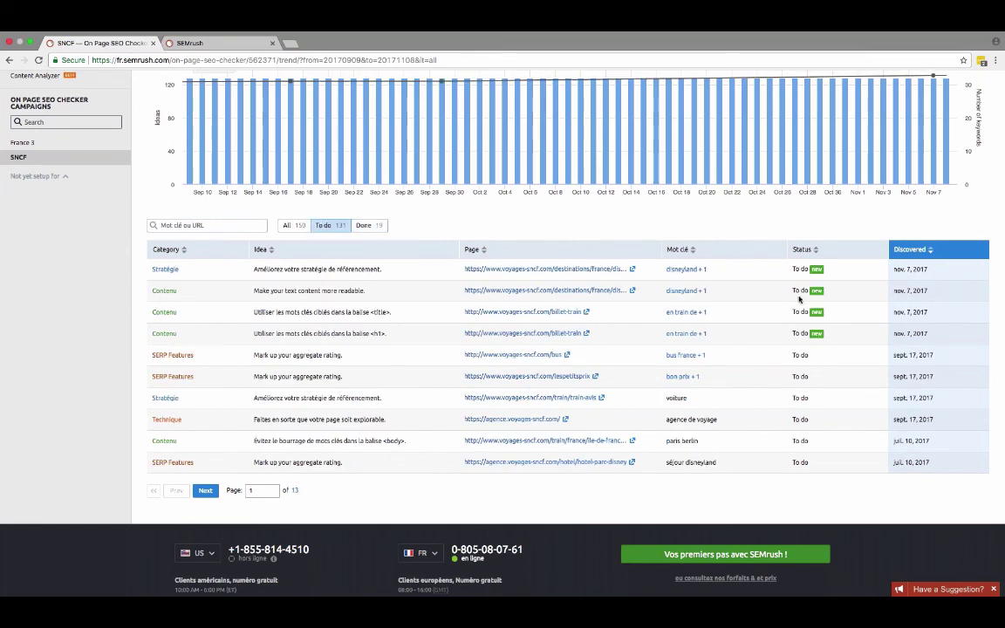
scroll(757, 420, up, 5)
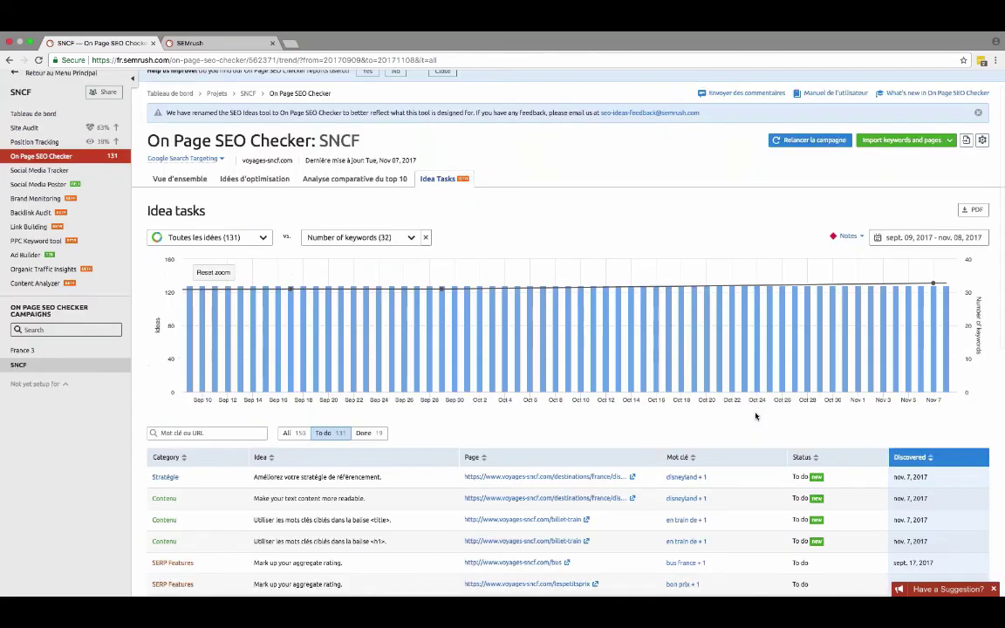